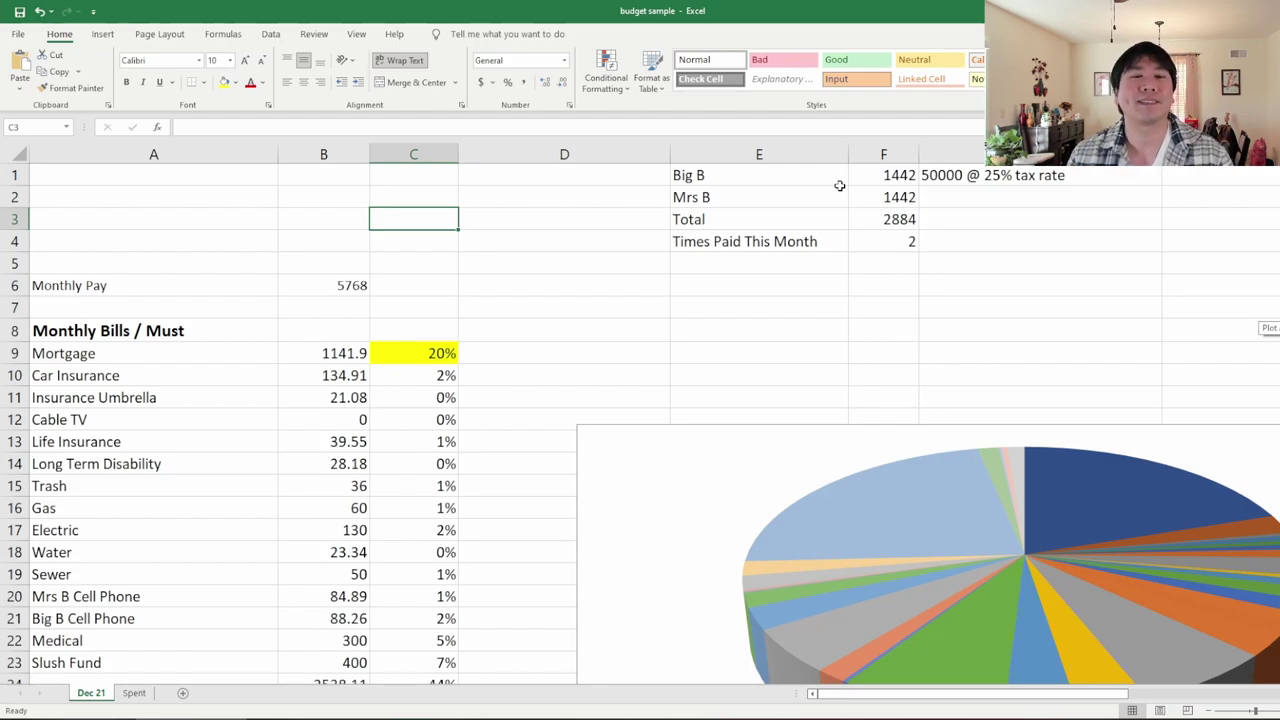
# - Review the two earners' pay amounts, the 50000 @ 25% tax rate note and the Times Paid This Month entry
pyautogui.click(800, 191)
pyautogui.click(795, 178)
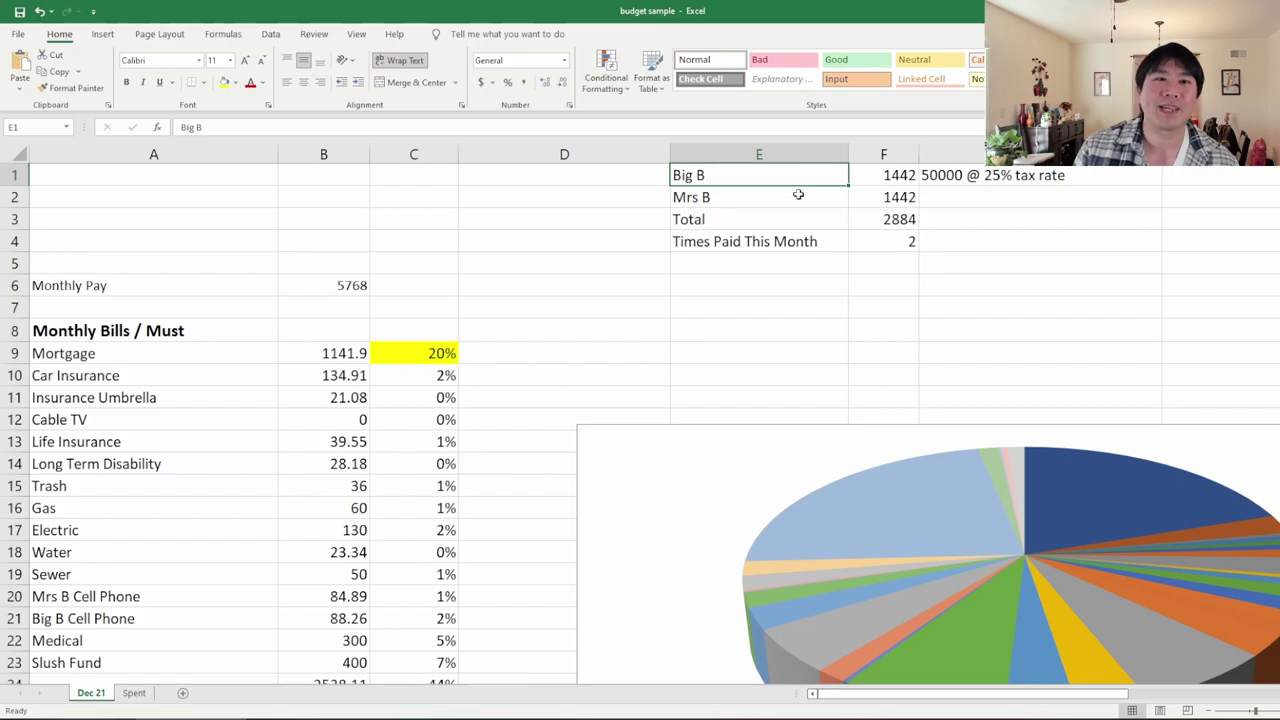
pyautogui.click(799, 196)
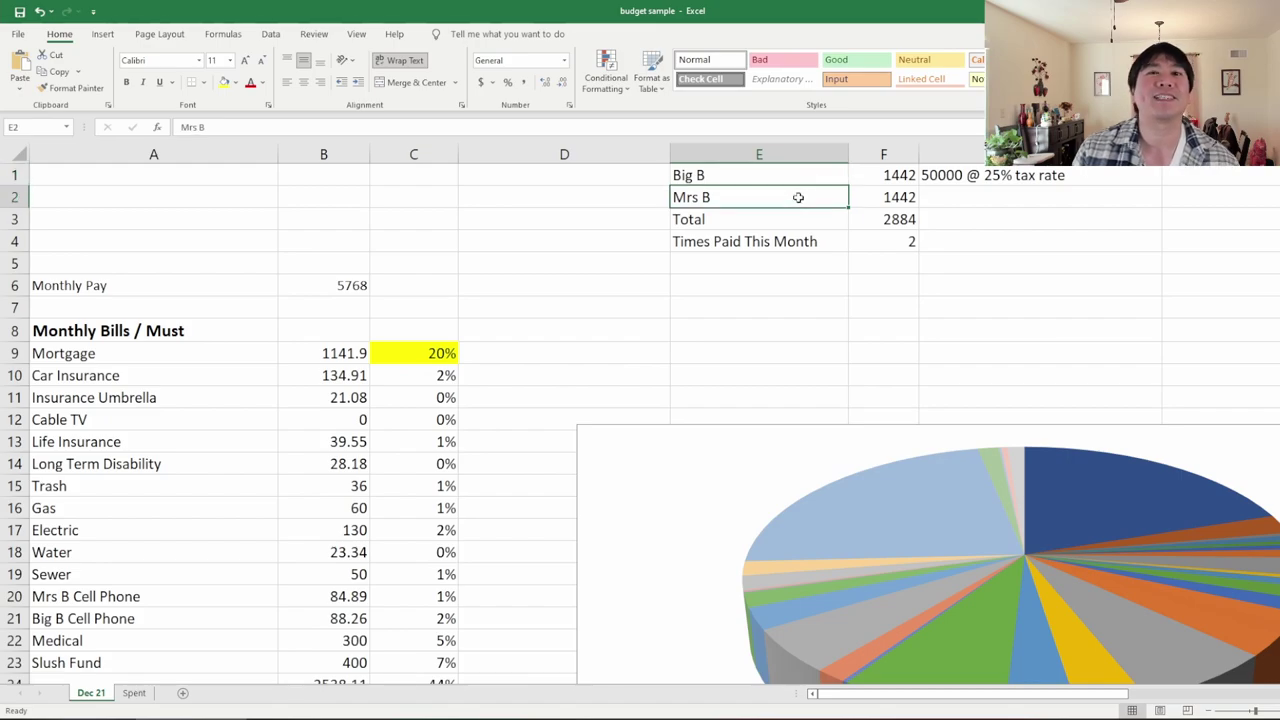
pyautogui.click(923, 205)
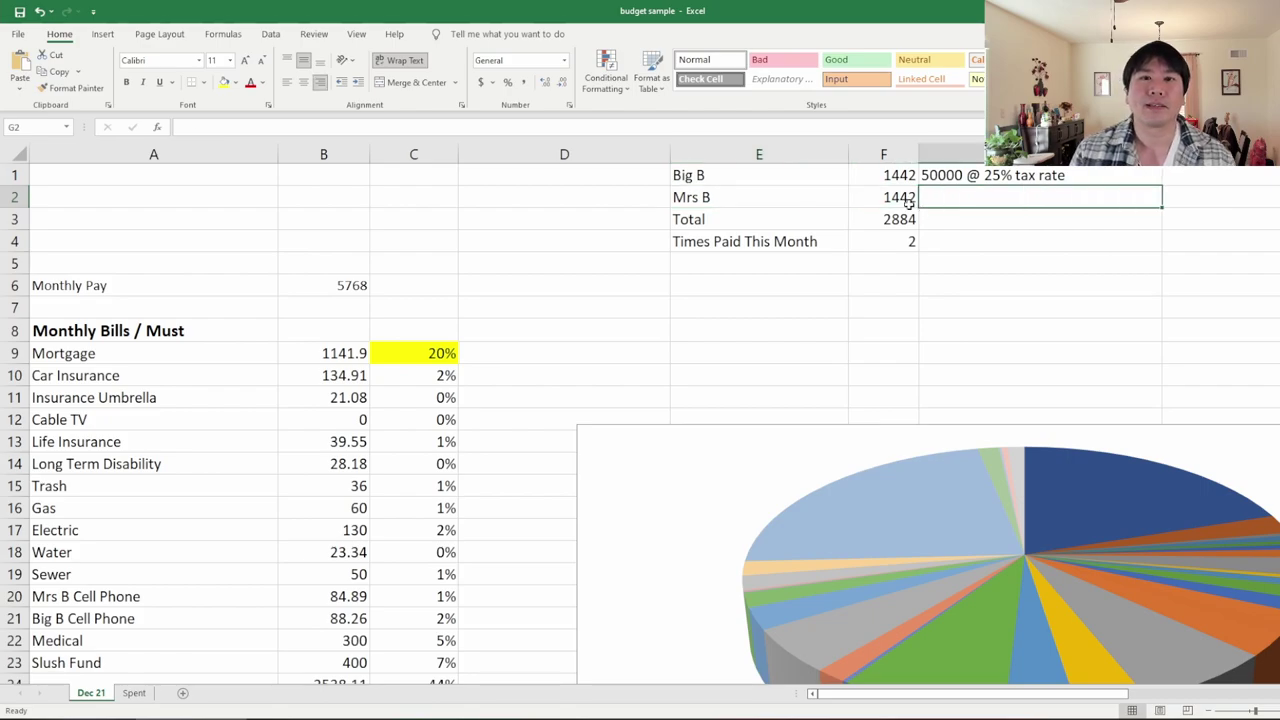
pyautogui.click(899, 180)
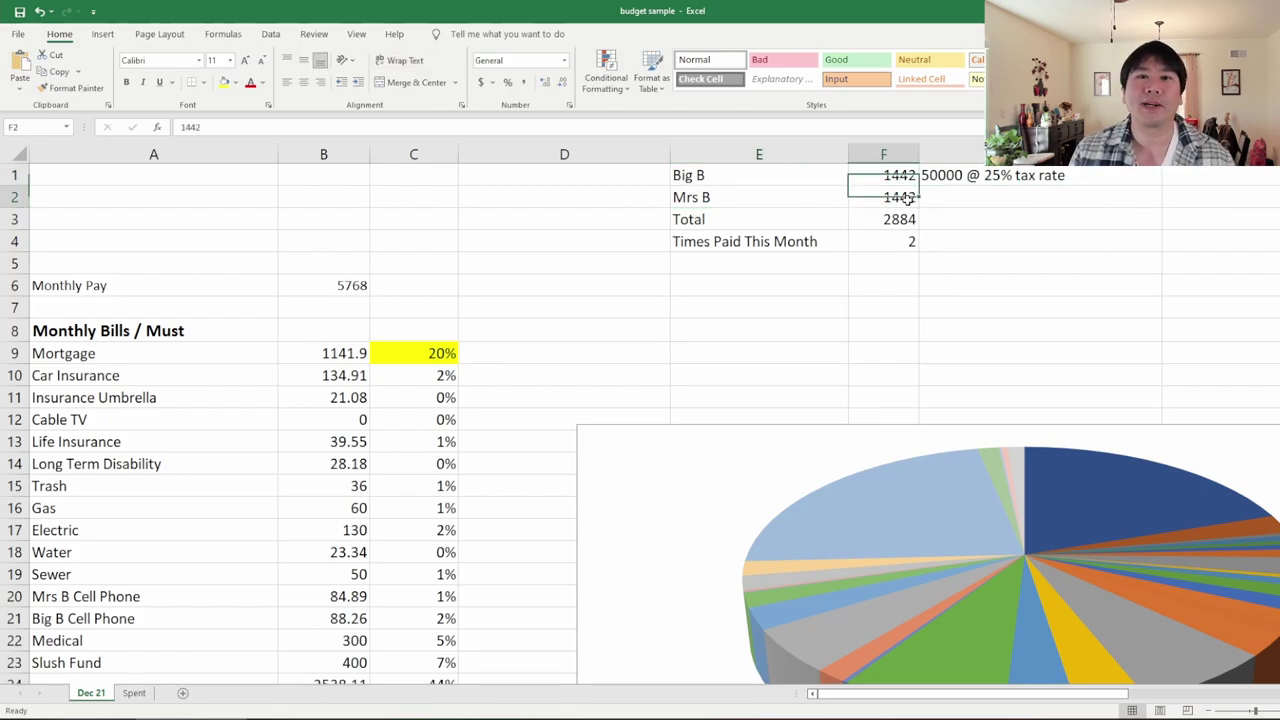
pyautogui.click(960, 178)
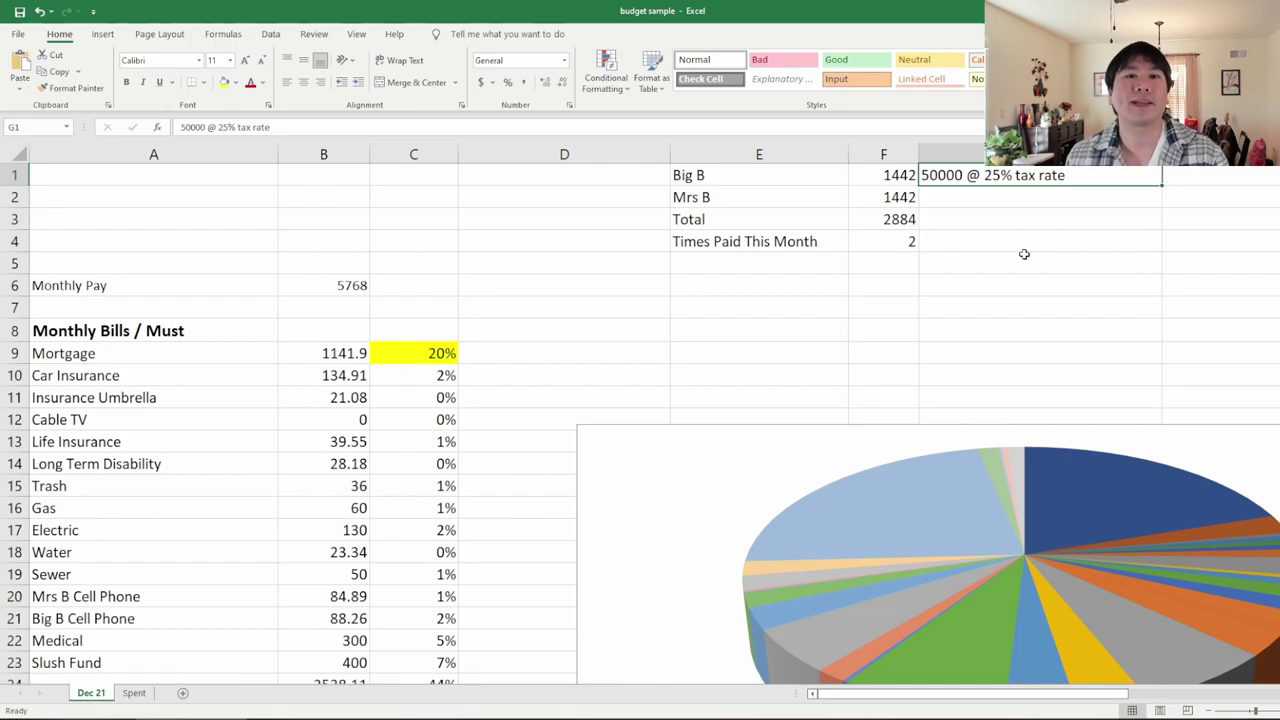
pyautogui.click(908, 241)
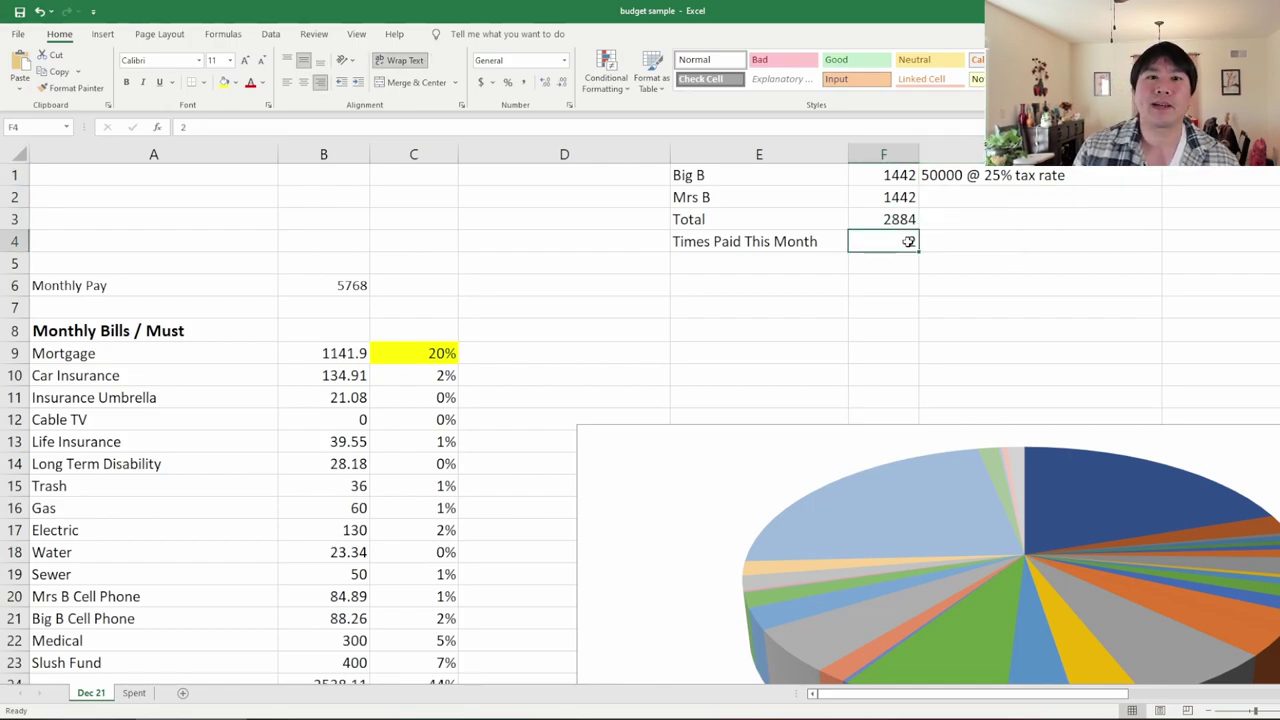
pyautogui.click(899, 178)
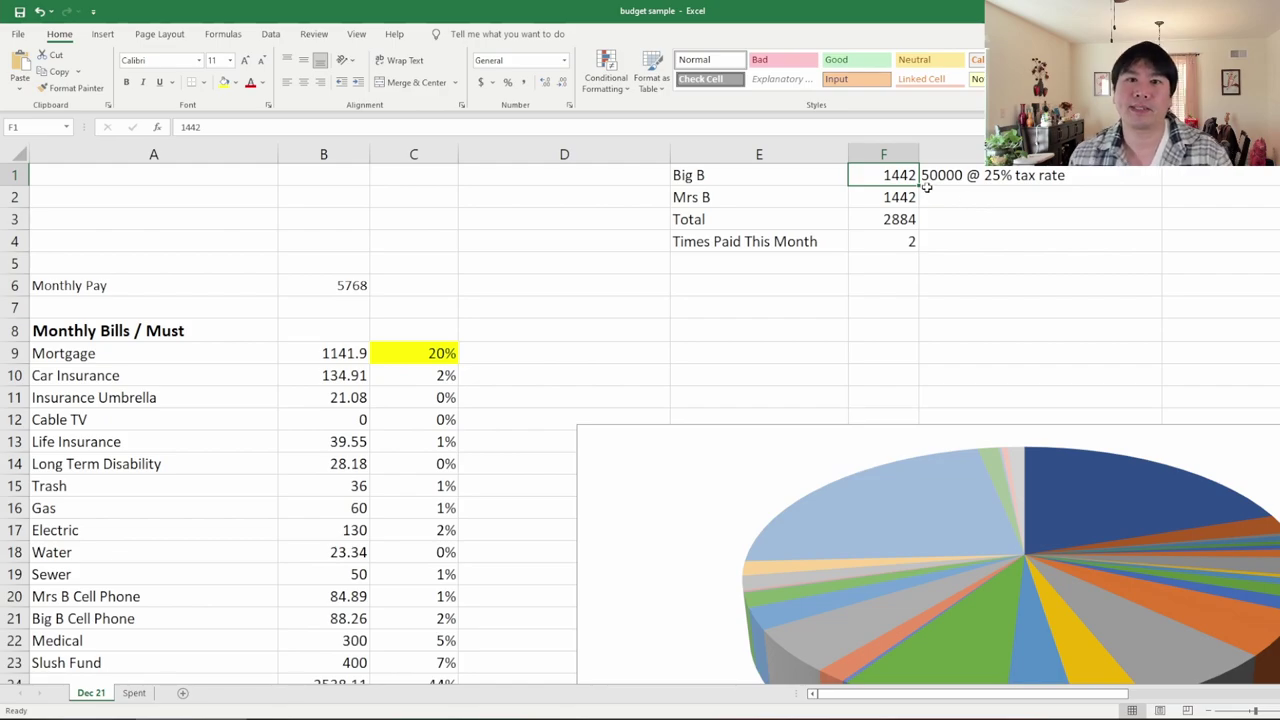
pyautogui.click(474, 305)
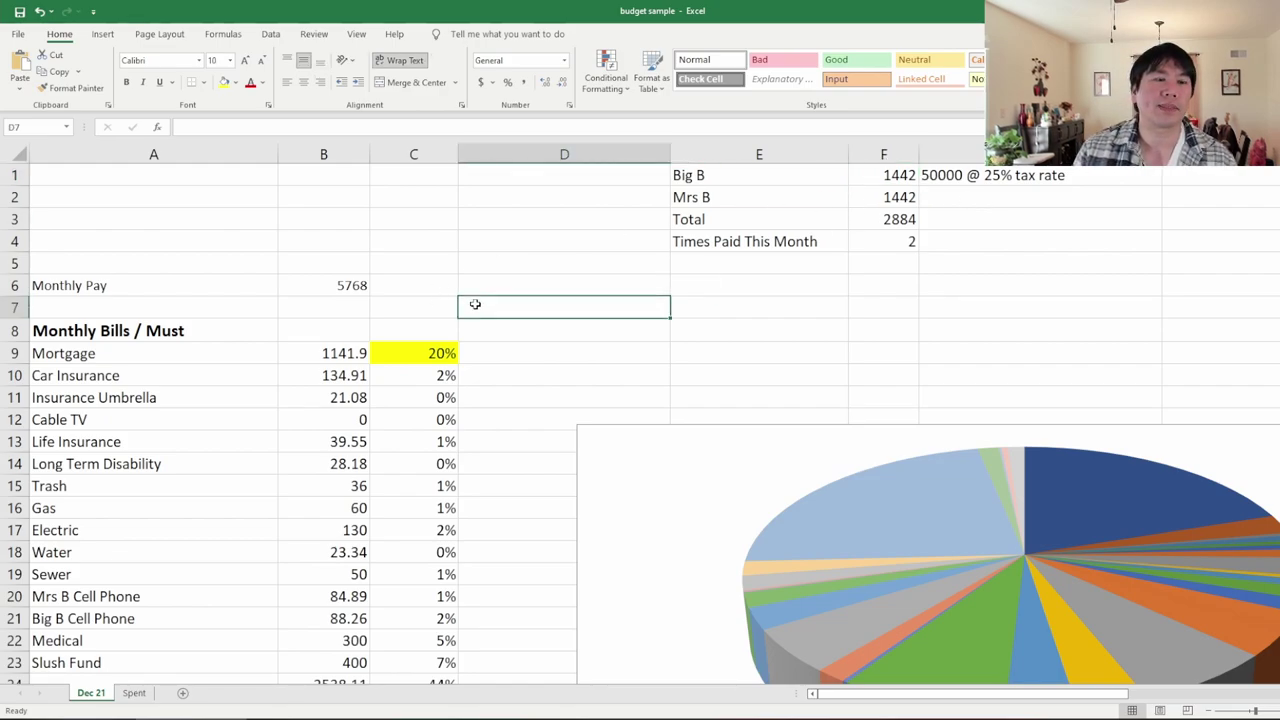
# - Examine the Monthly Bills / Must list and the Left amount remaining after those bills
pyautogui.scroll(-2, 462, 300)
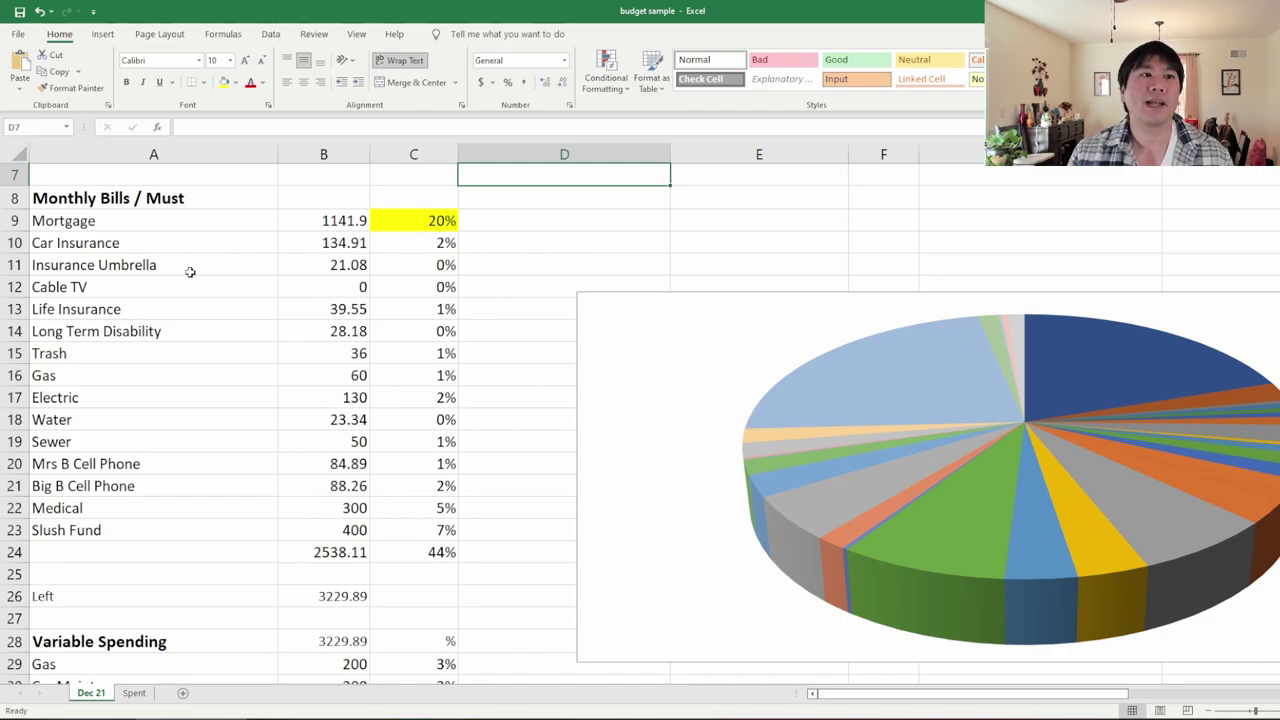
pyautogui.click(166, 218)
pyautogui.click(192, 200)
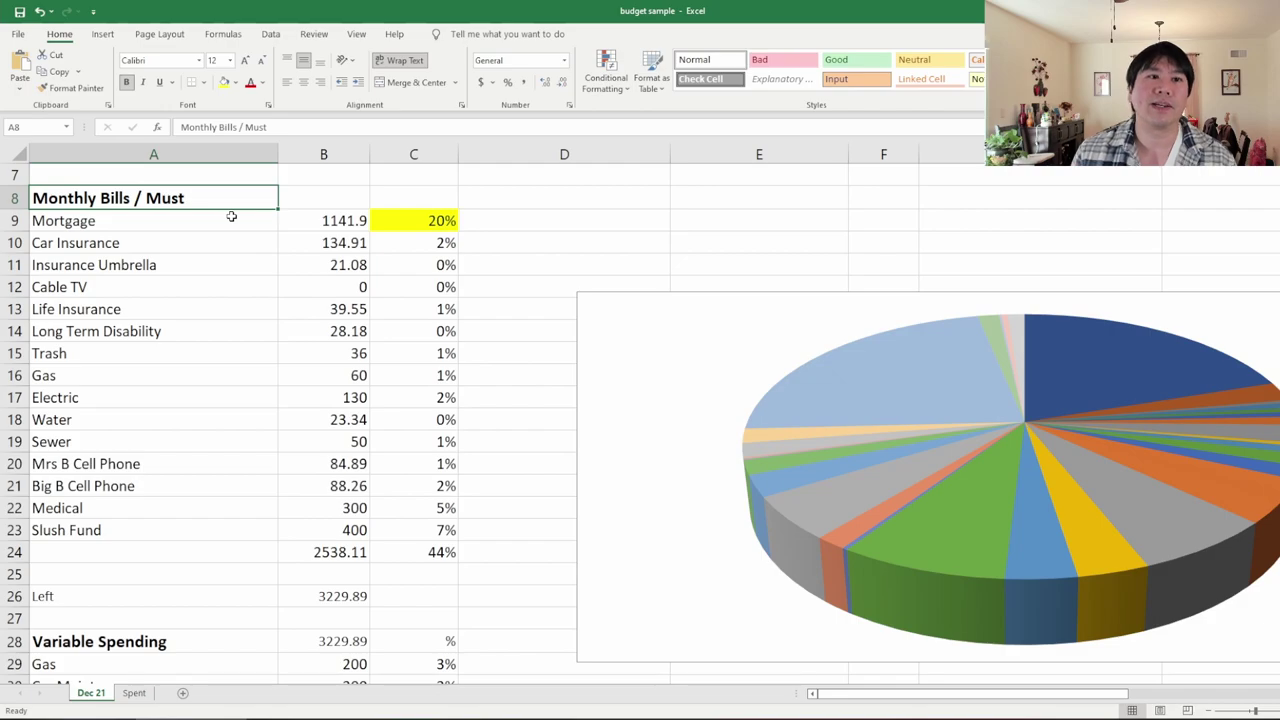
pyautogui.scroll(-6, 286, 271)
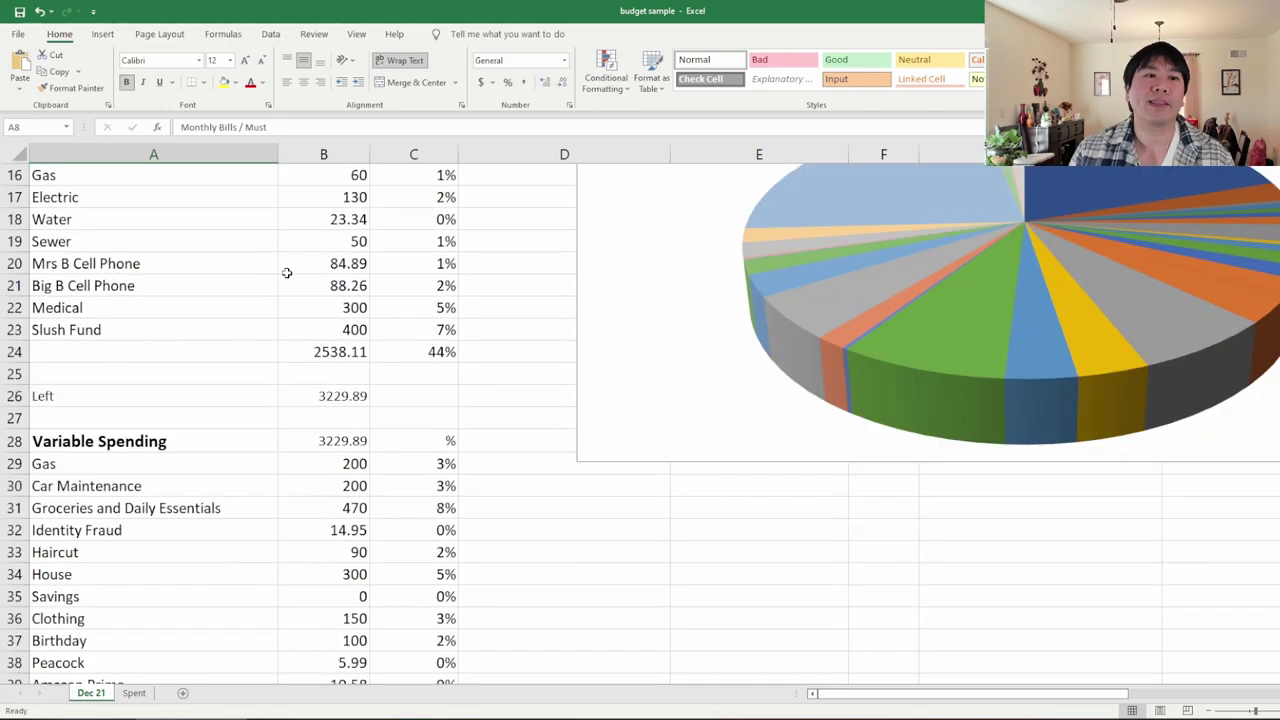
pyautogui.click(355, 198)
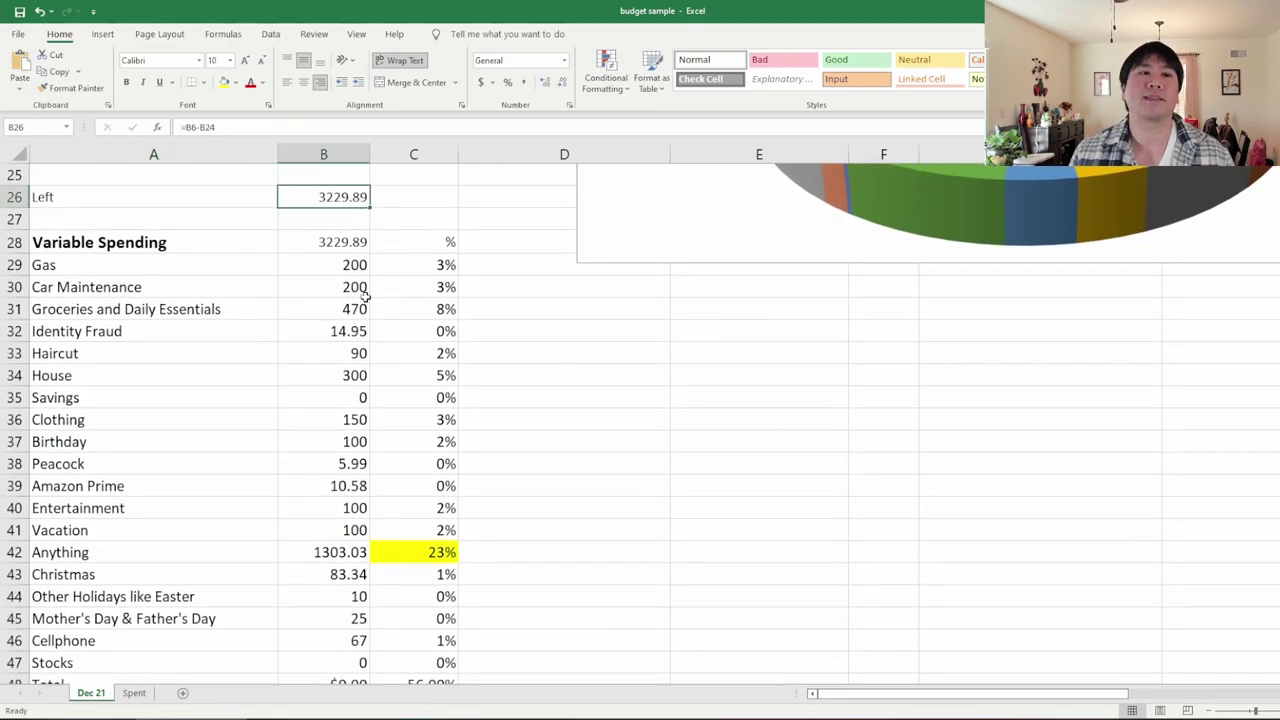
# - Go through the Variable Spending budget and its categories, from Gas and Car Maintenance down to Cellphone and Stocks
pyautogui.click(300, 248)
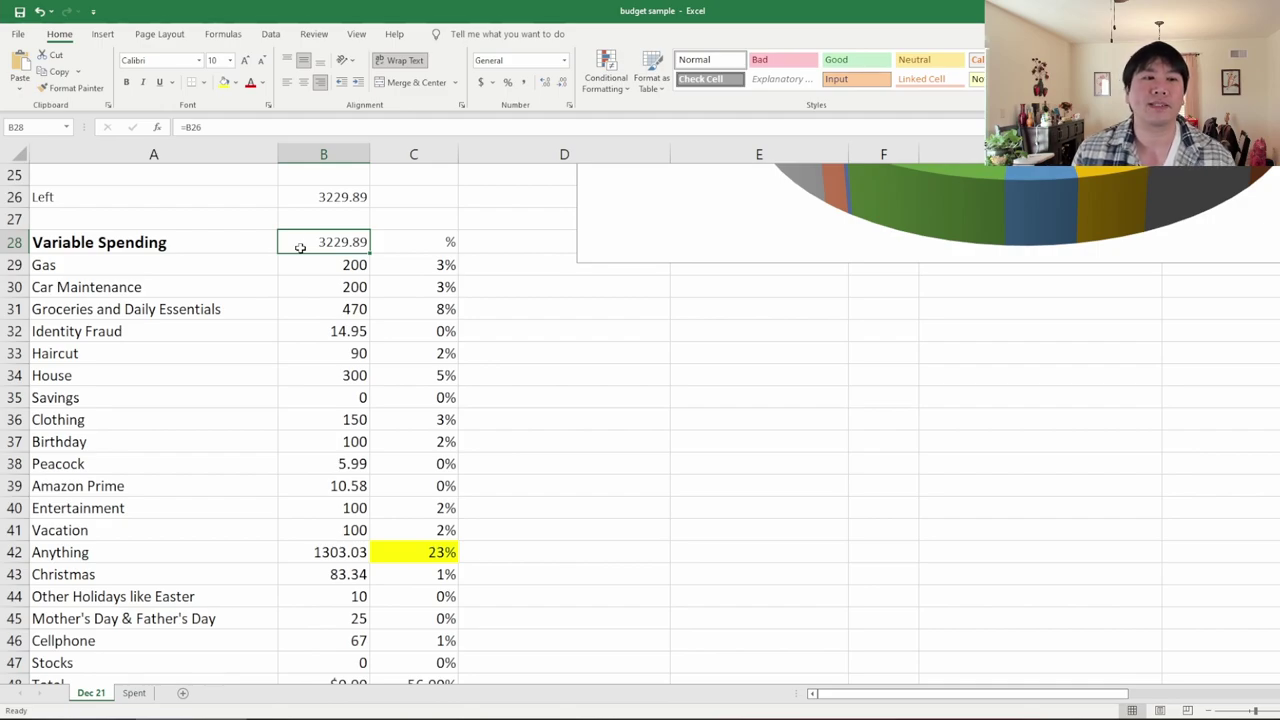
pyautogui.scroll(-1, 306, 300)
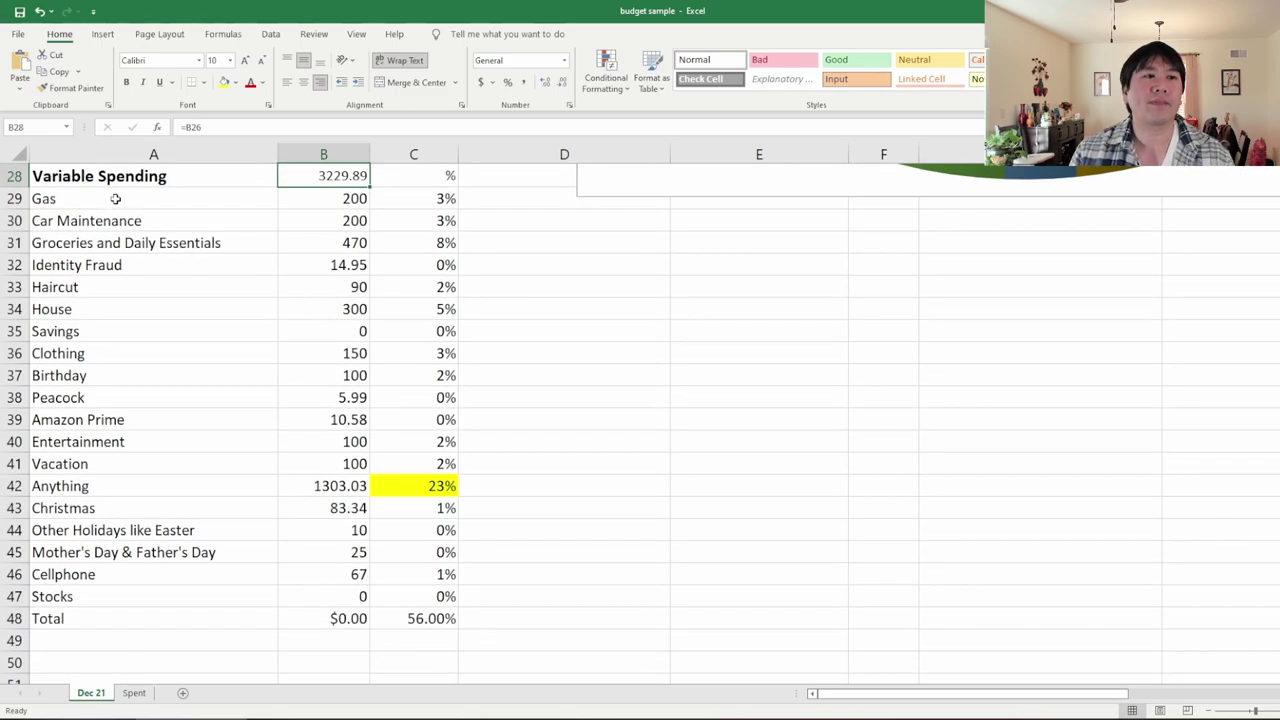
pyautogui.click(117, 200)
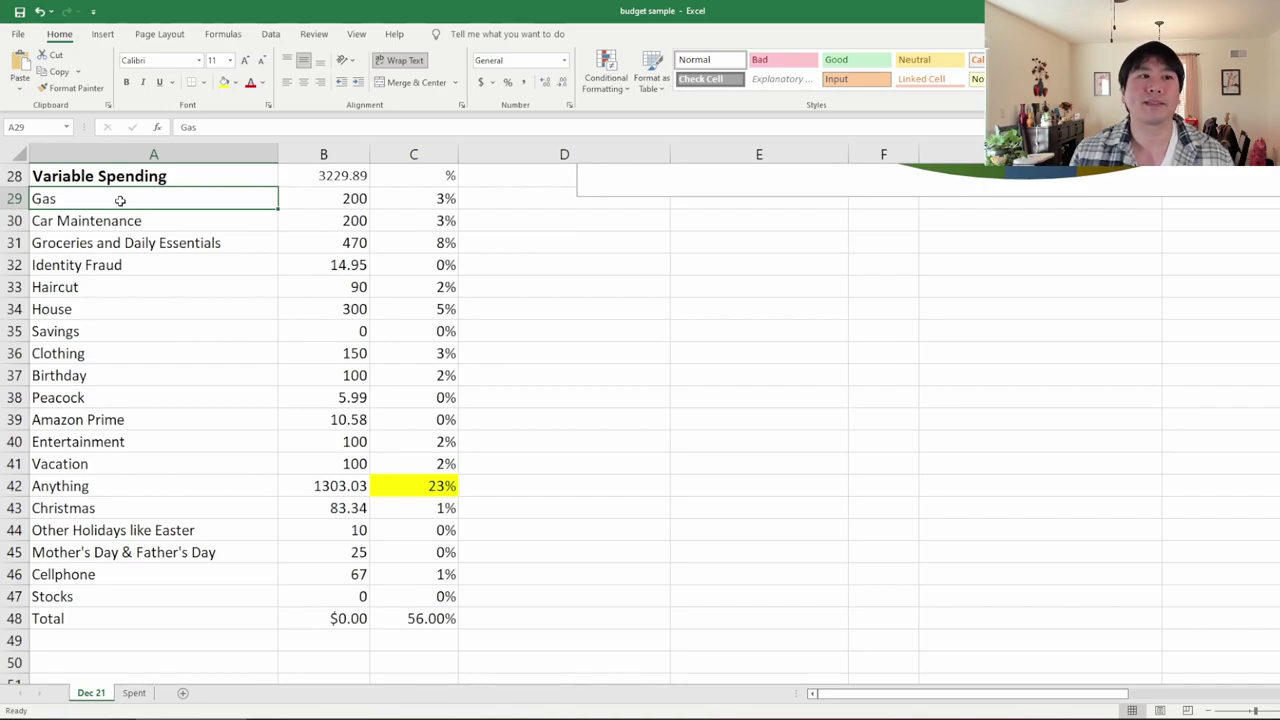
pyautogui.click(136, 216)
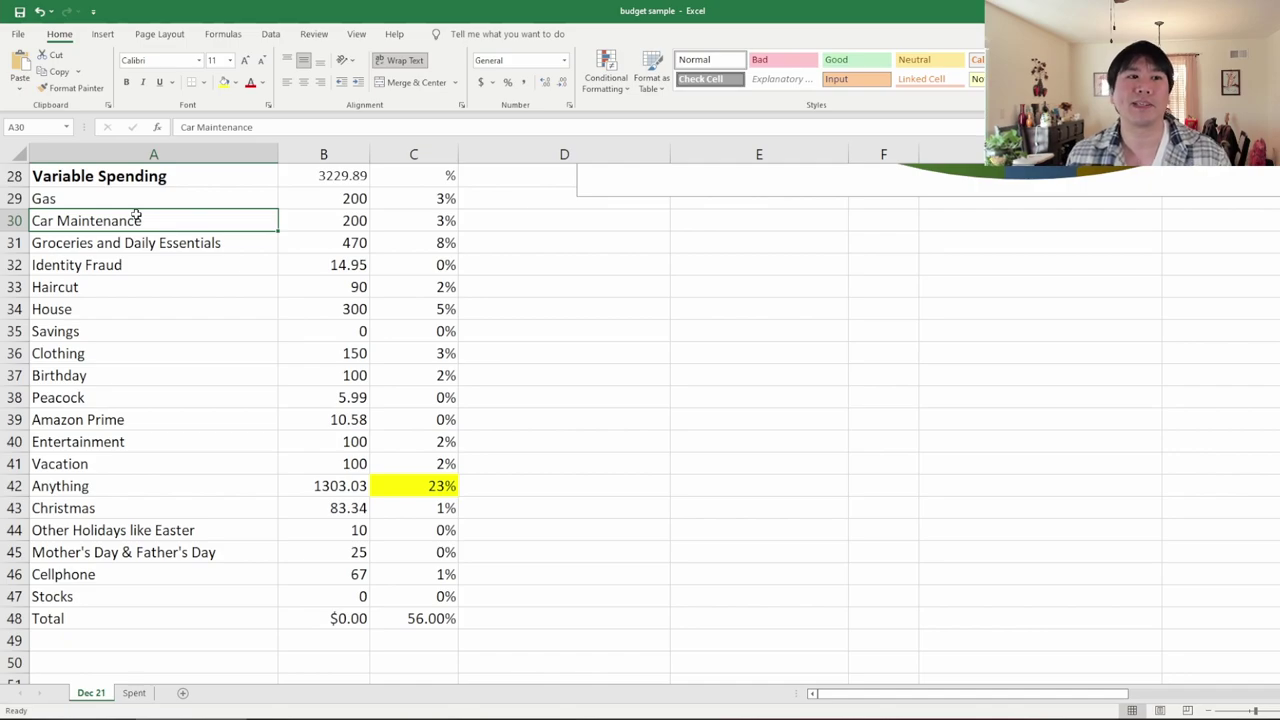
pyautogui.click(182, 243)
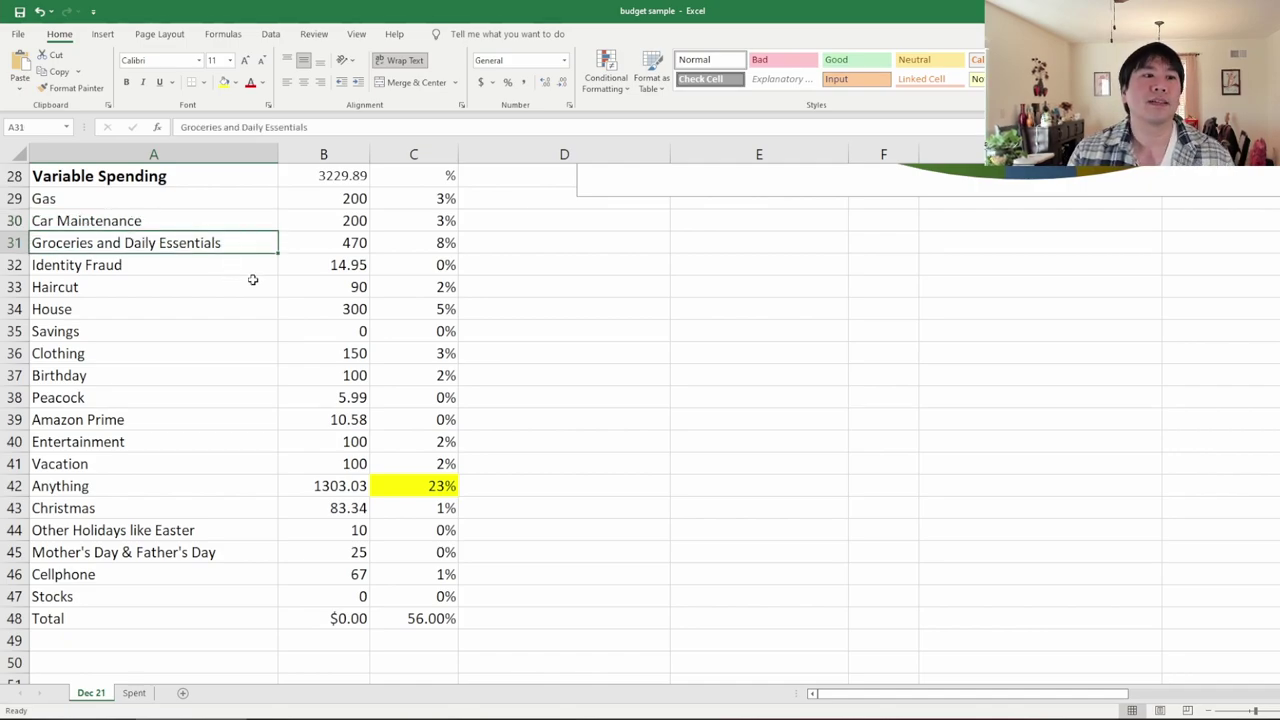
pyautogui.scroll(-3, 250, 280)
pyautogui.click(120, 268)
pyautogui.click(120, 306)
pyautogui.click(127, 327)
pyautogui.click(131, 351)
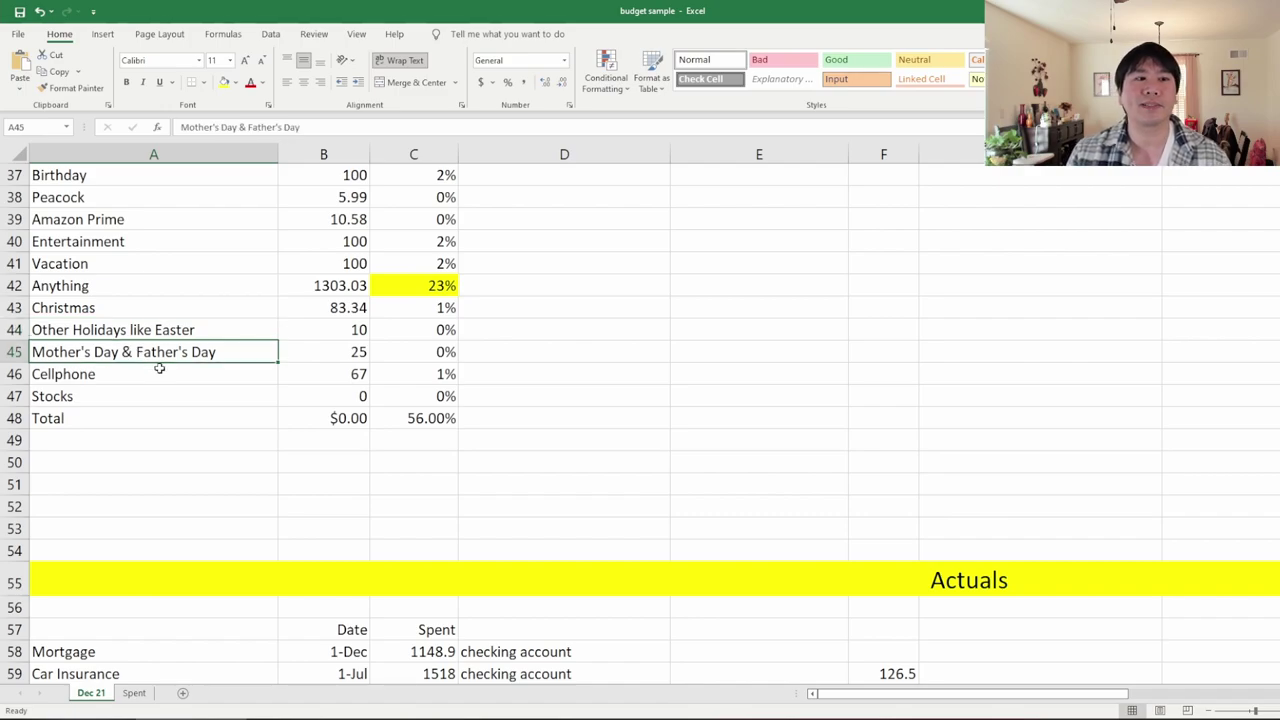
pyautogui.click(170, 377)
pyautogui.click(169, 390)
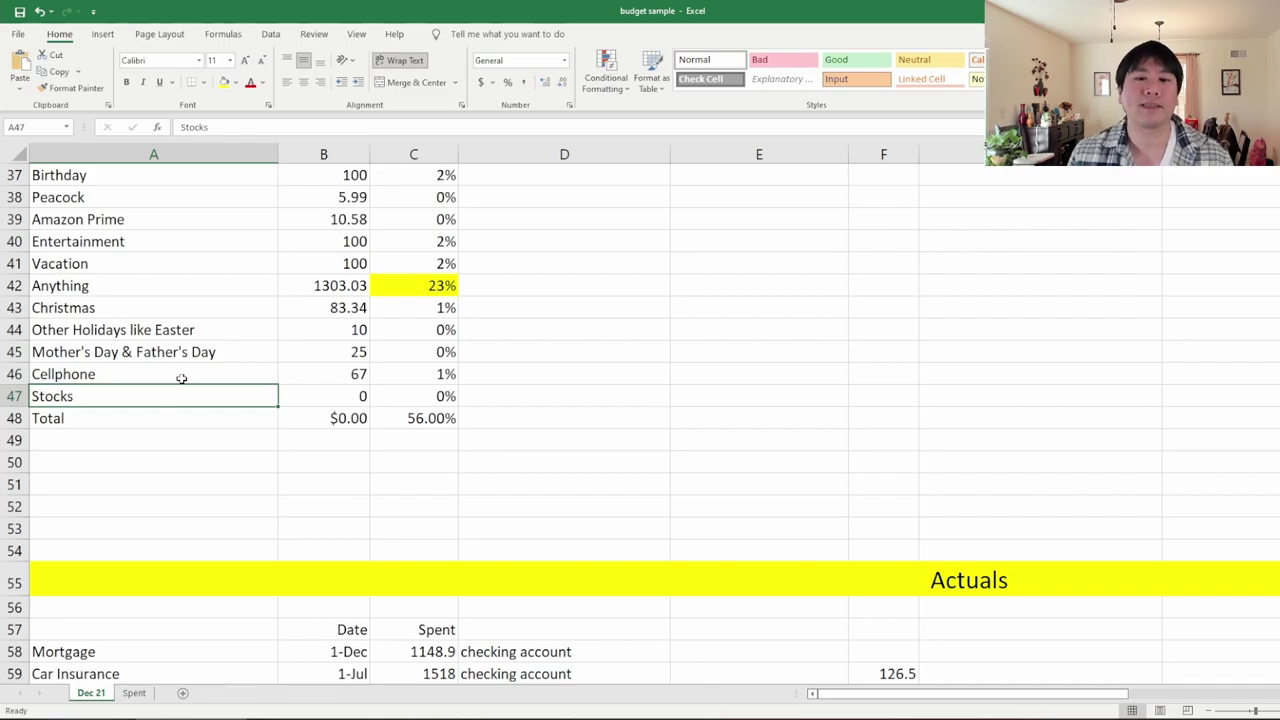
# - Look back over the planned budget, and view the dates and spent amounts for bills in the Actuals section
pyautogui.scroll(10, 383, 358)
pyautogui.scroll(1, 383, 358)
pyautogui.scroll(-1, 372, 358)
pyautogui.scroll(2, 372, 358)
pyautogui.scroll(-3, 372, 363)
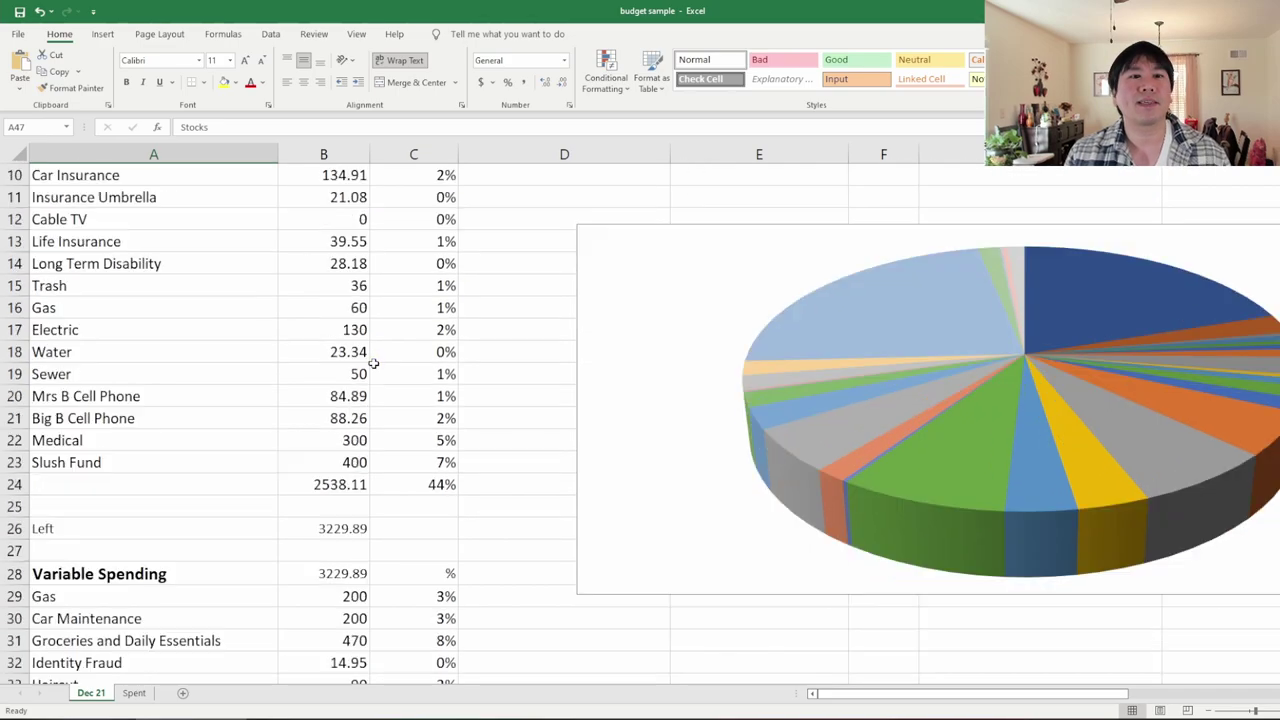
pyautogui.scroll(-12, 372, 363)
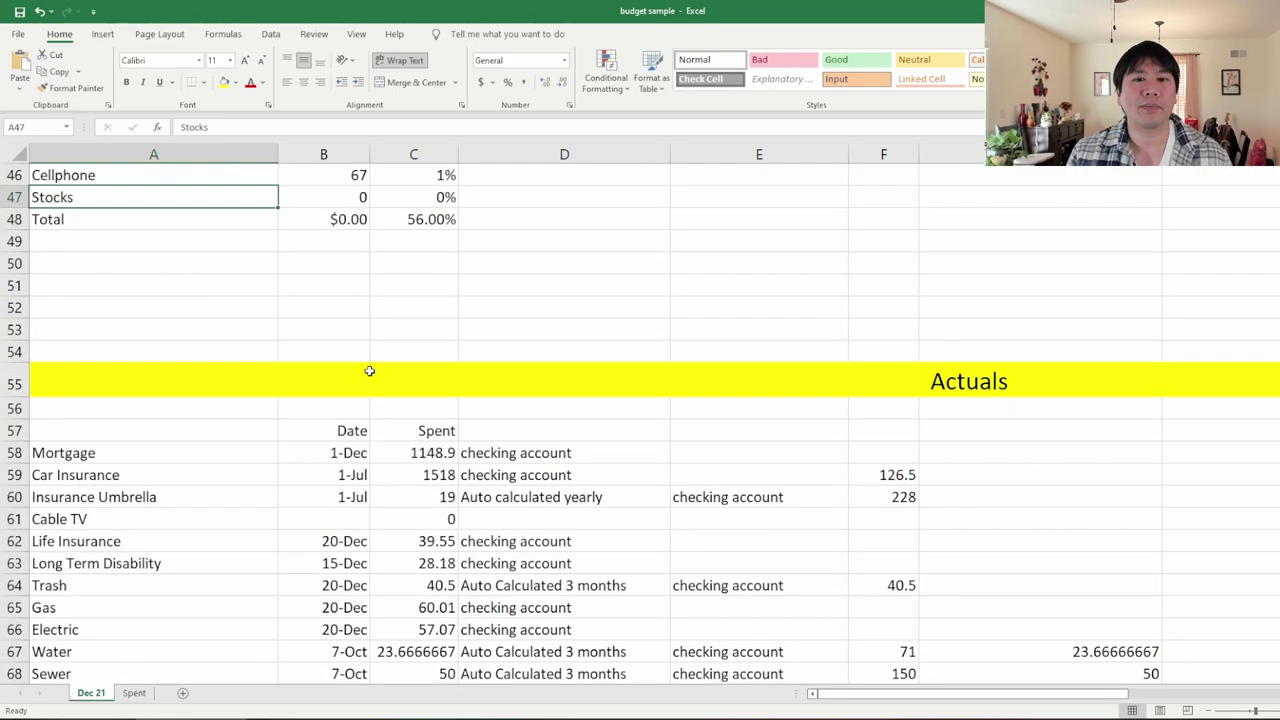
pyautogui.scroll(-1, 663, 428)
pyautogui.scroll(-1, 649, 438)
pyautogui.scroll(-1, 649, 438)
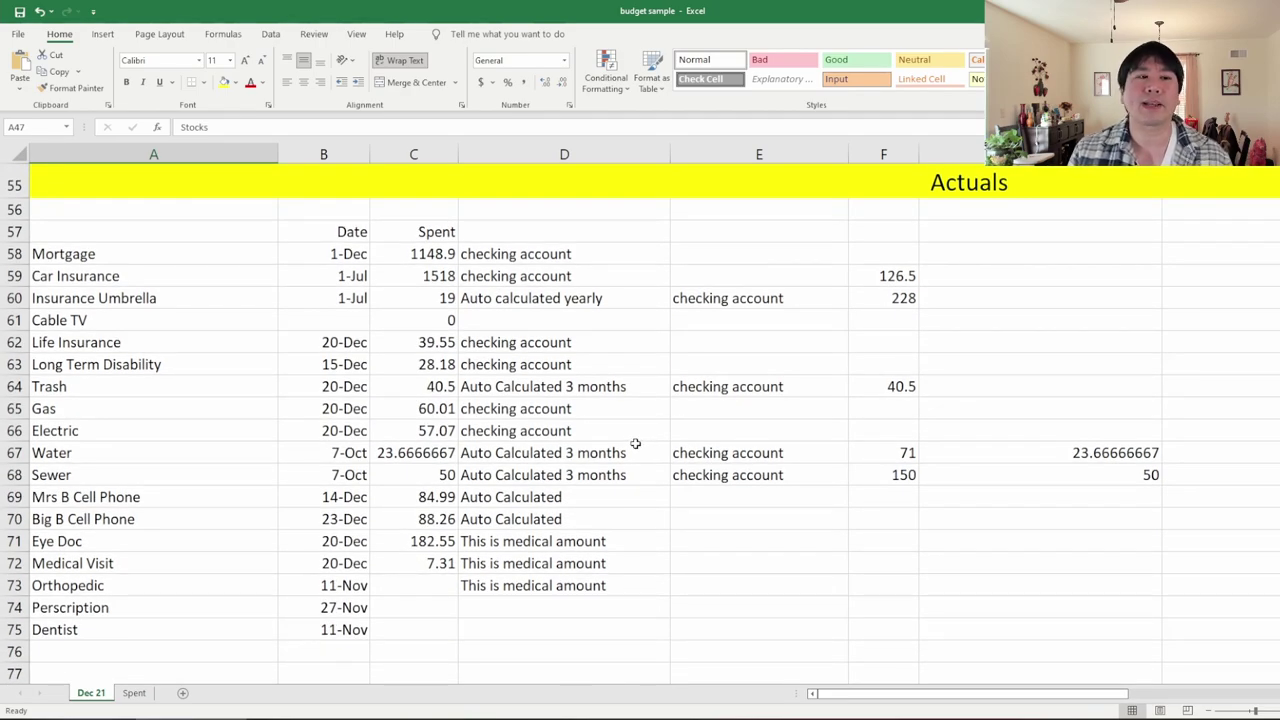
# - Compare the Actual, Ideal and Difference tables under Total Monthly Bills, including the difference values from Mortgage through Total
pyautogui.scroll(-20, 380, 403)
pyautogui.scroll(-20, 548, 397)
pyautogui.scroll(-20, 676, 418)
pyautogui.scroll(-15, 670, 418)
pyautogui.scroll(-18, 670, 418)
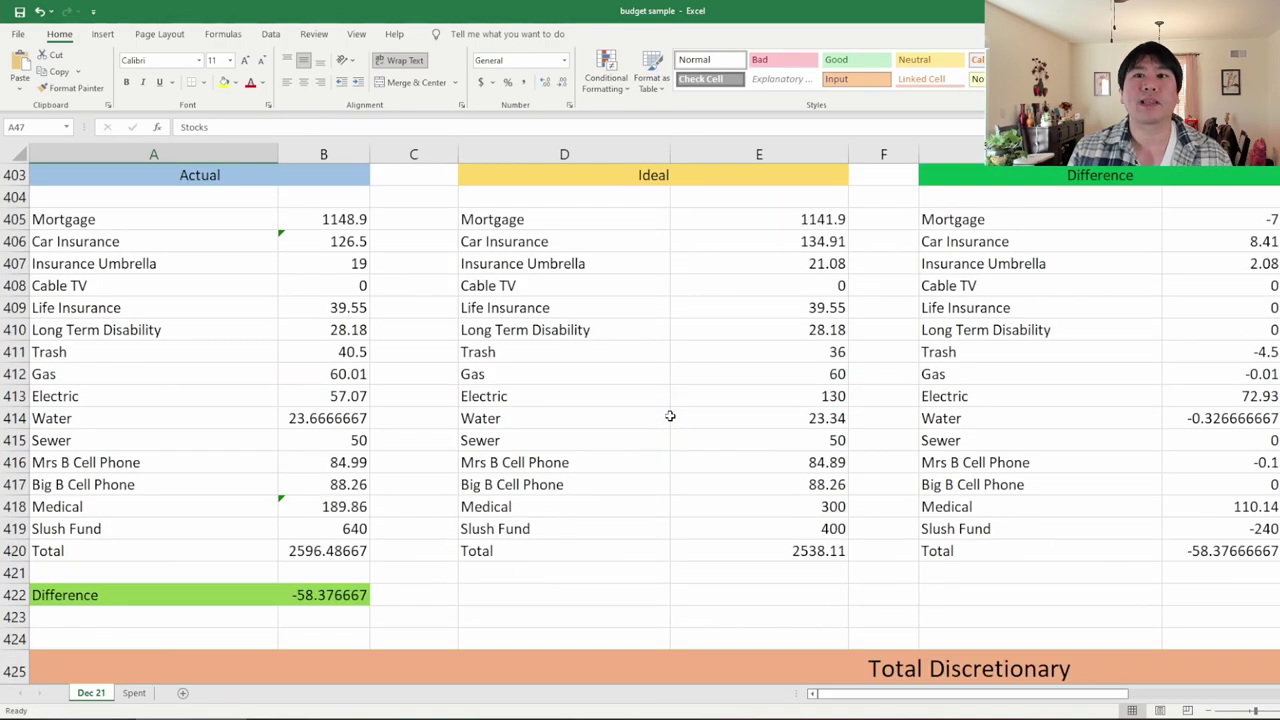
pyautogui.scroll(3, 670, 416)
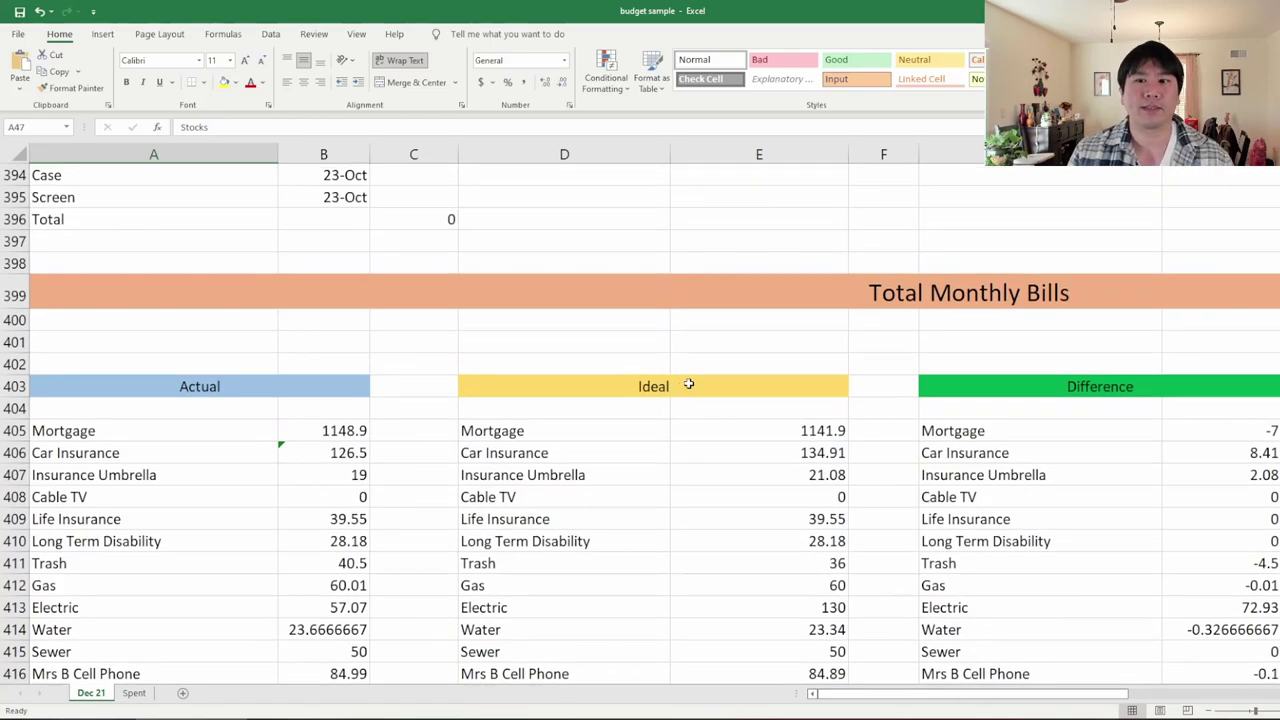
pyautogui.scroll(-1, 686, 382)
pyautogui.scroll(-1, 640, 411)
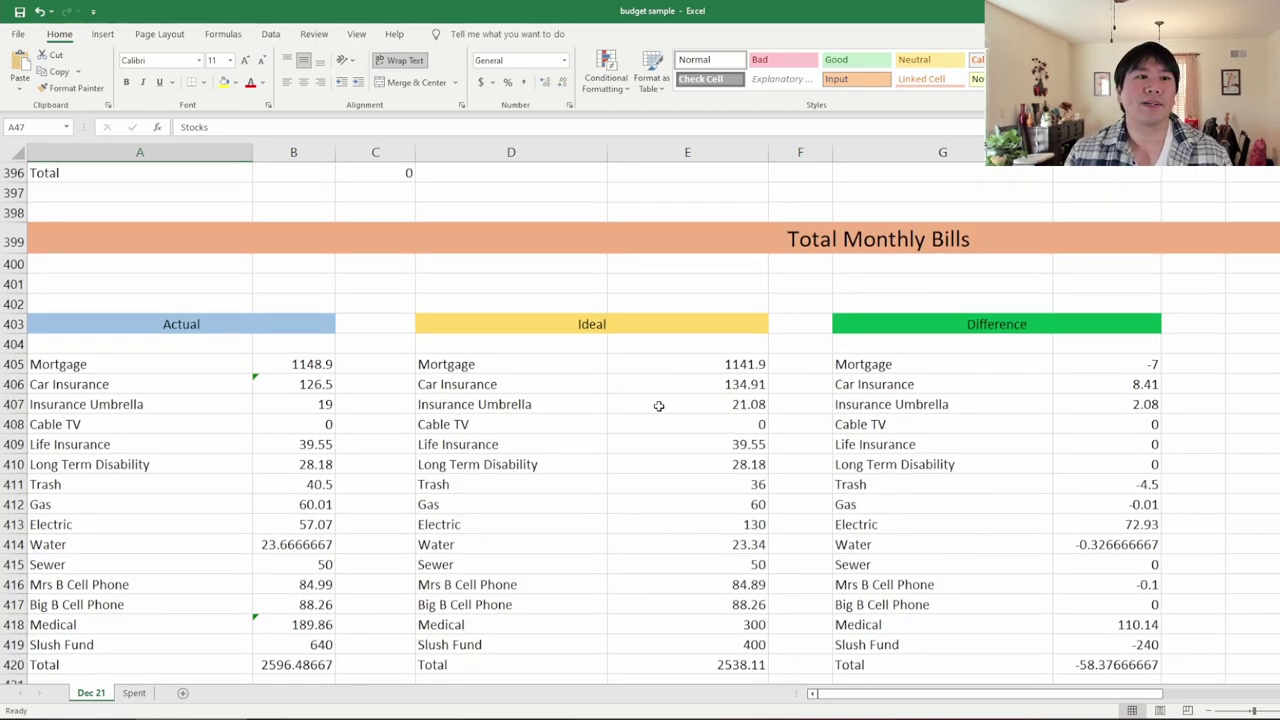
pyautogui.click(194, 324)
pyautogui.click(570, 323)
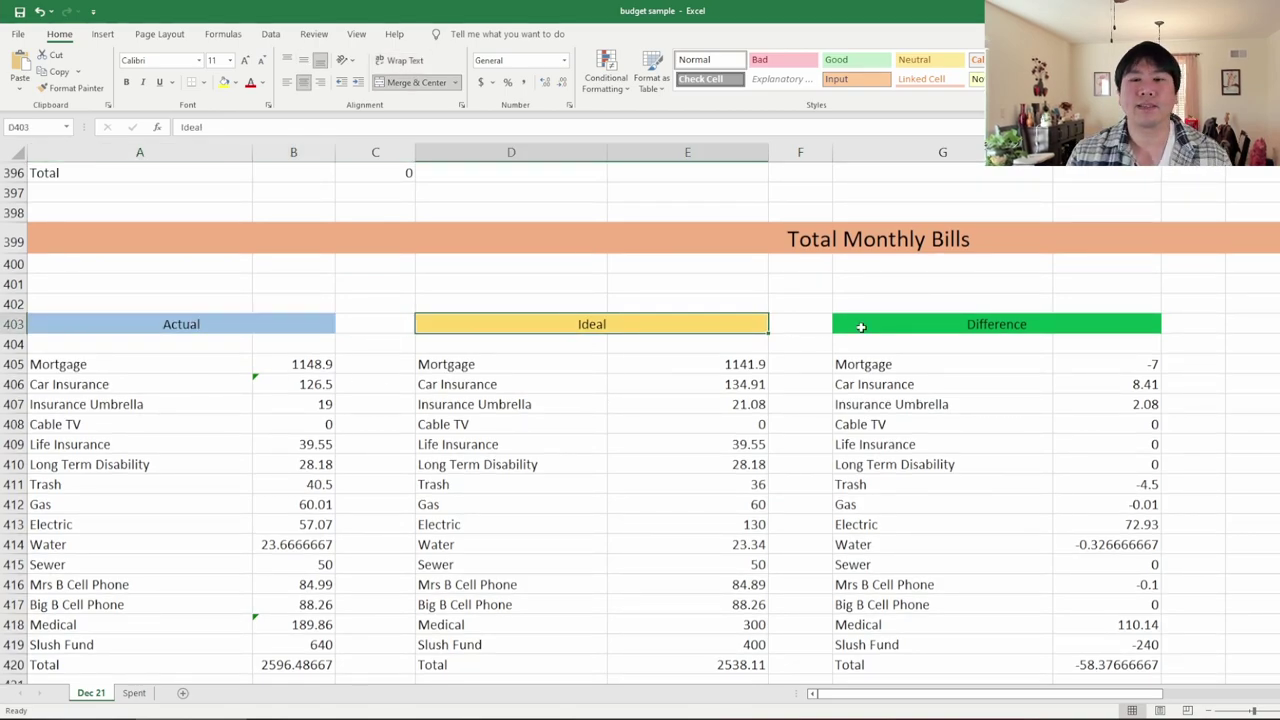
pyautogui.click(957, 322)
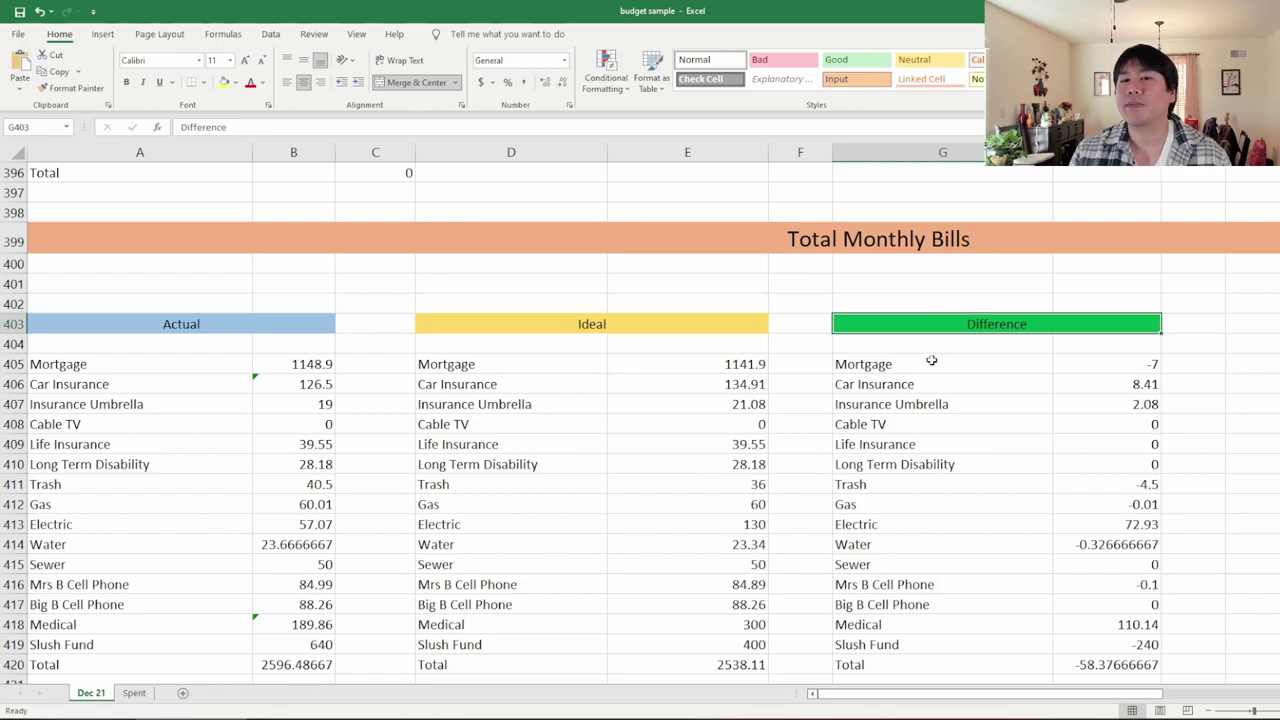
pyautogui.scroll(-1, 900, 366)
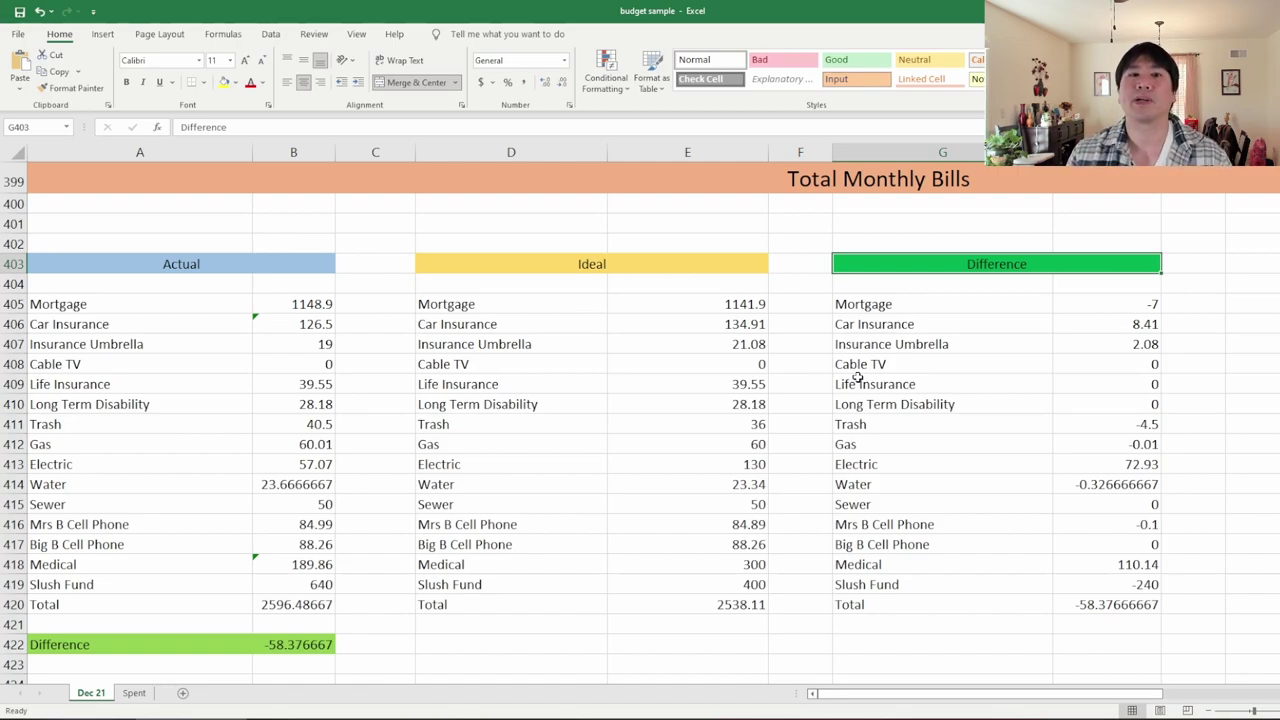
pyautogui.click(1042, 329)
pyautogui.moveTo(1117, 429); pyautogui.dragTo(1107, 597)
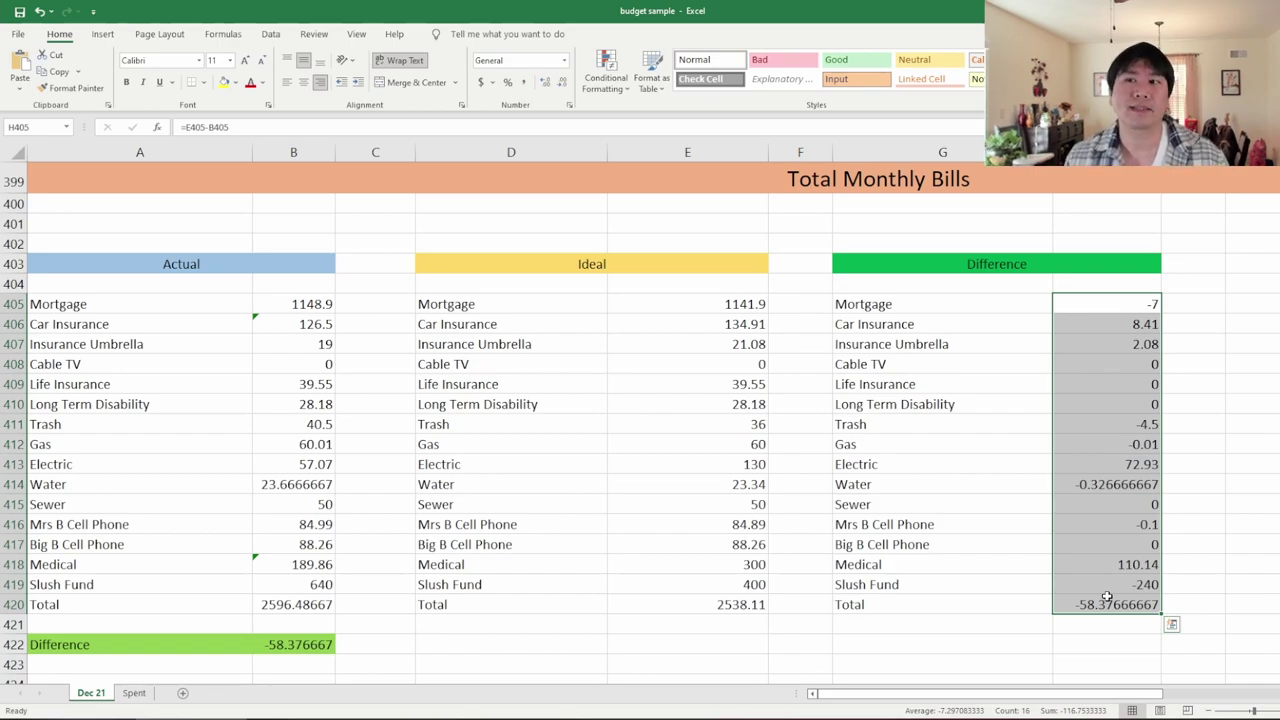
# - Examine the Total Discretionary section's spending categories, from Gas through Mother's Day & Father's Day
pyautogui.scroll(-8, 829, 534)
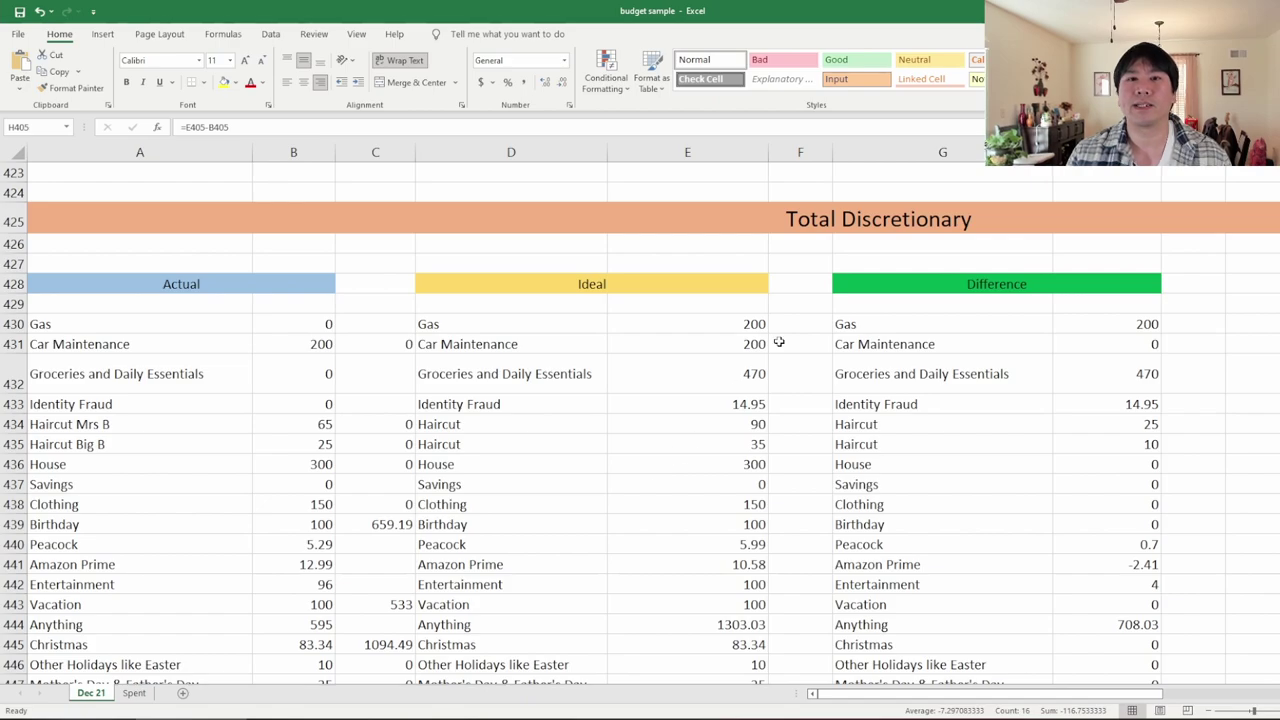
pyautogui.click(858, 221)
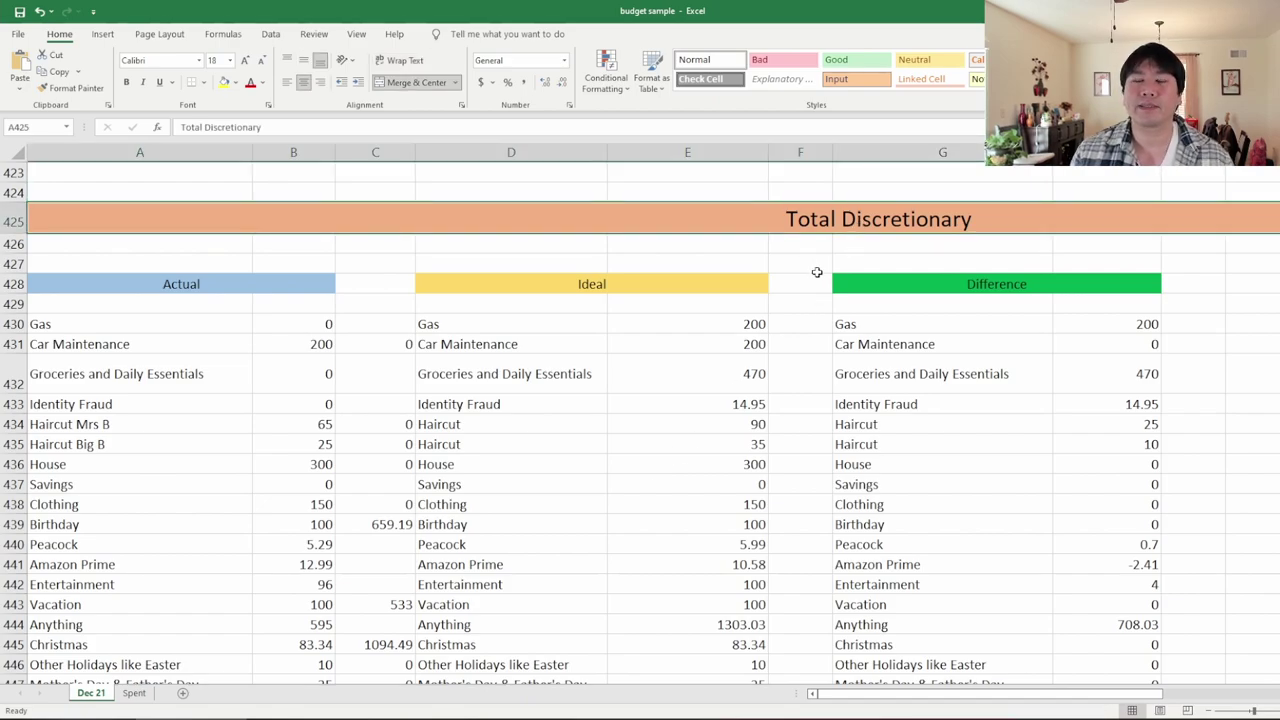
pyautogui.click(92, 322)
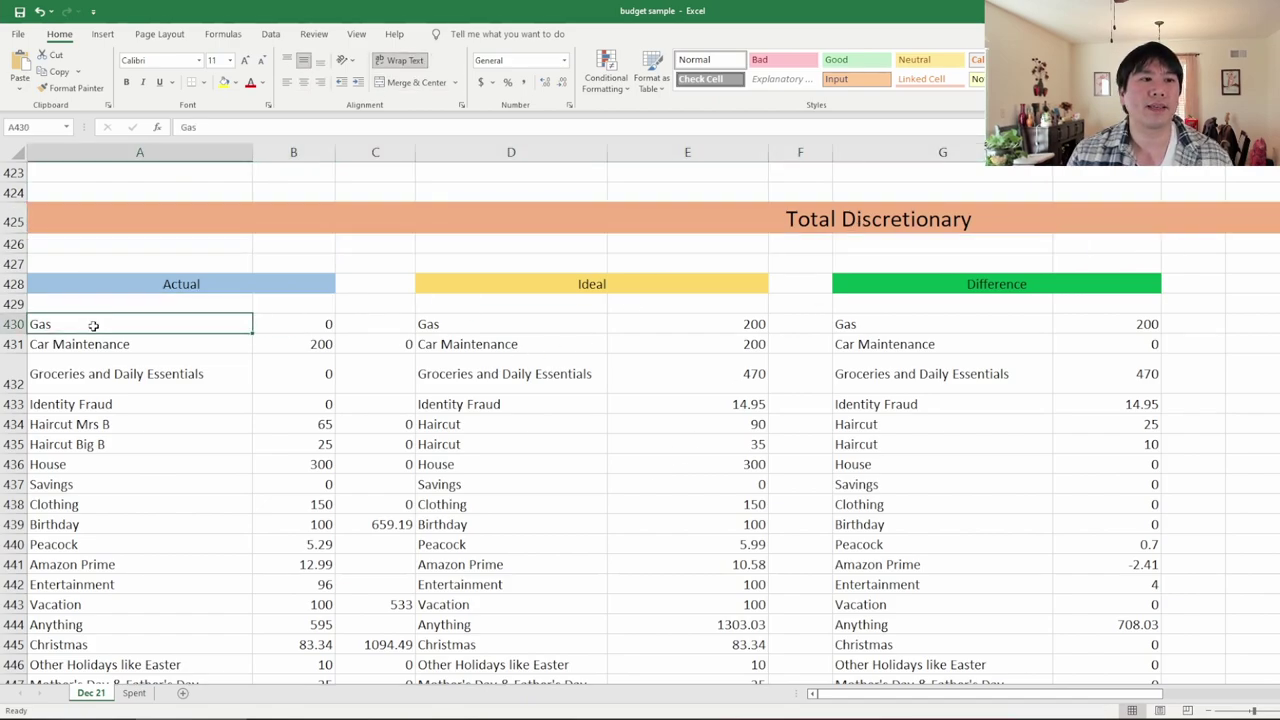
pyautogui.click(108, 387)
pyautogui.scroll(-2, 110, 400)
pyautogui.click(115, 455)
pyautogui.click(117, 553)
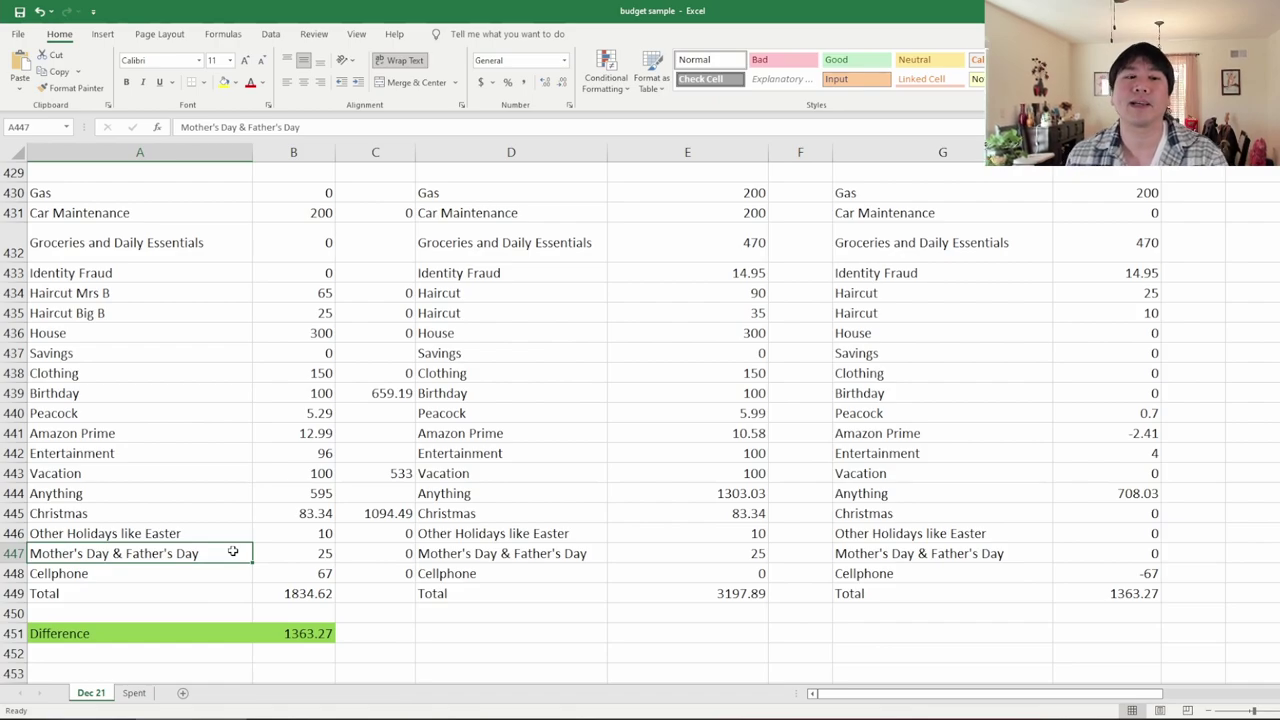
# - Examine the Prior Month categories below the totals, from Car Maintenance through Cellphone, Christmas and Holiday
pyautogui.scroll(-9, 346, 486)
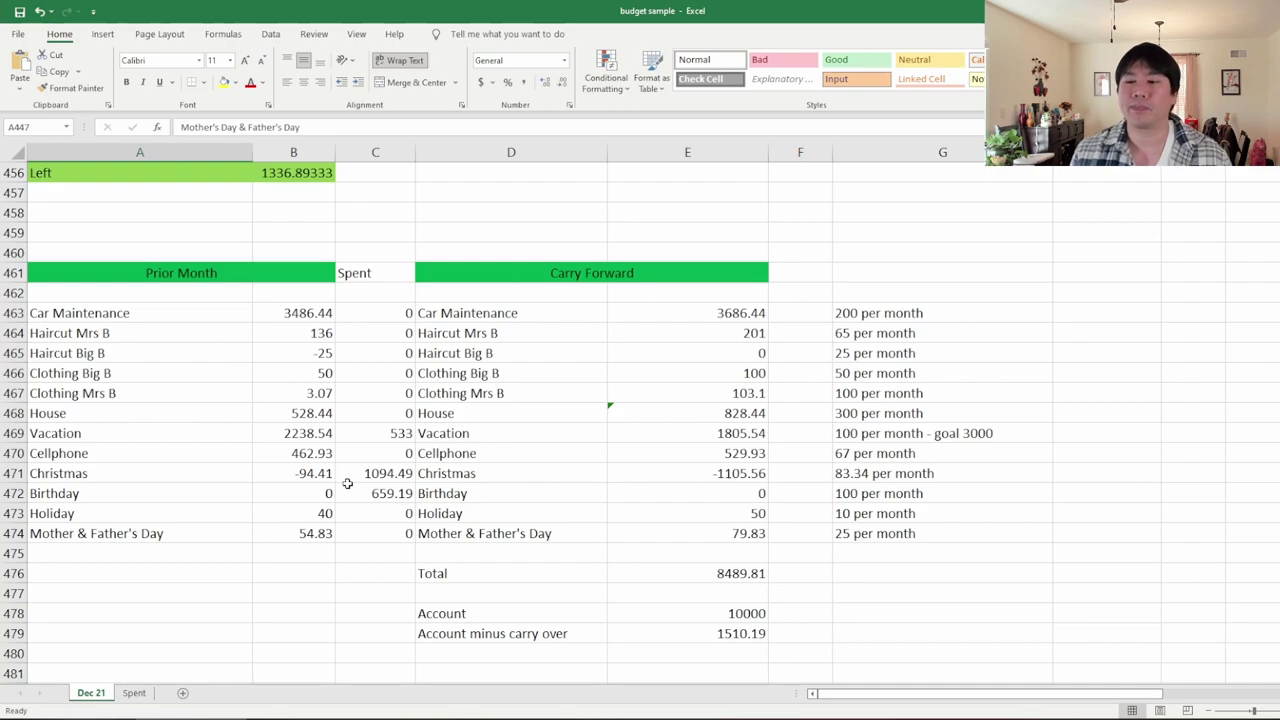
pyautogui.click(151, 313)
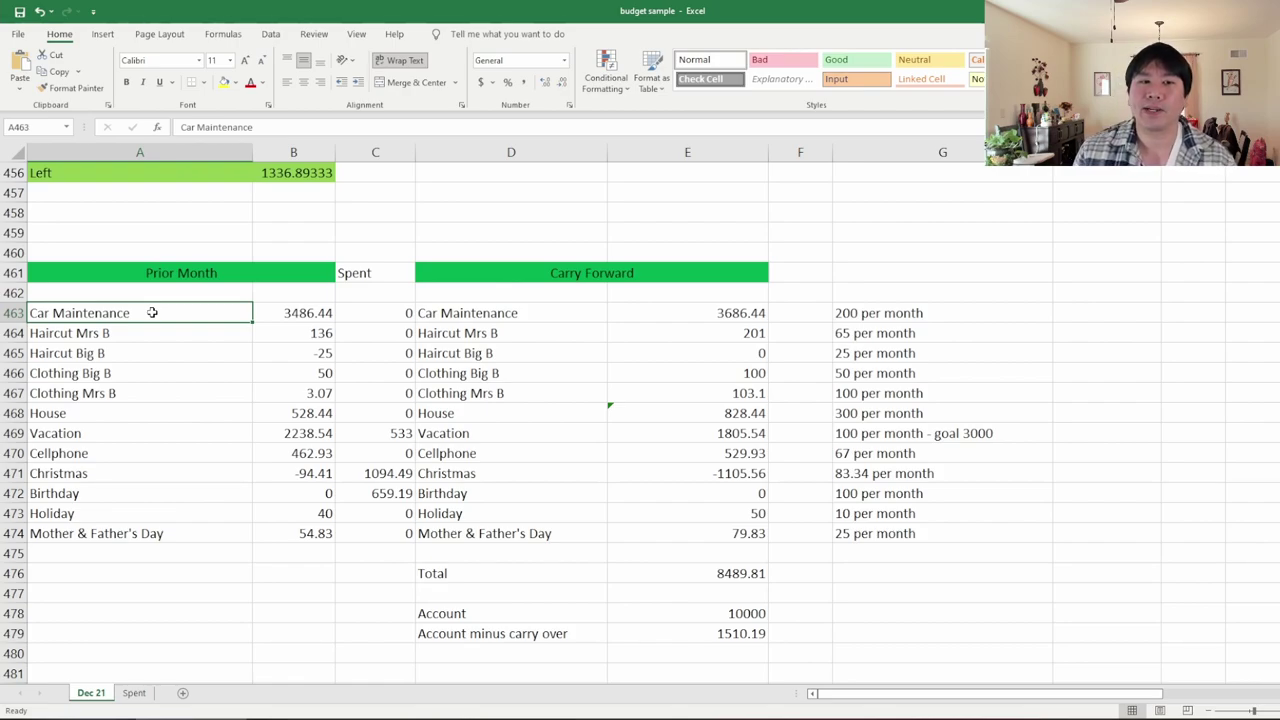
pyautogui.click(64, 465)
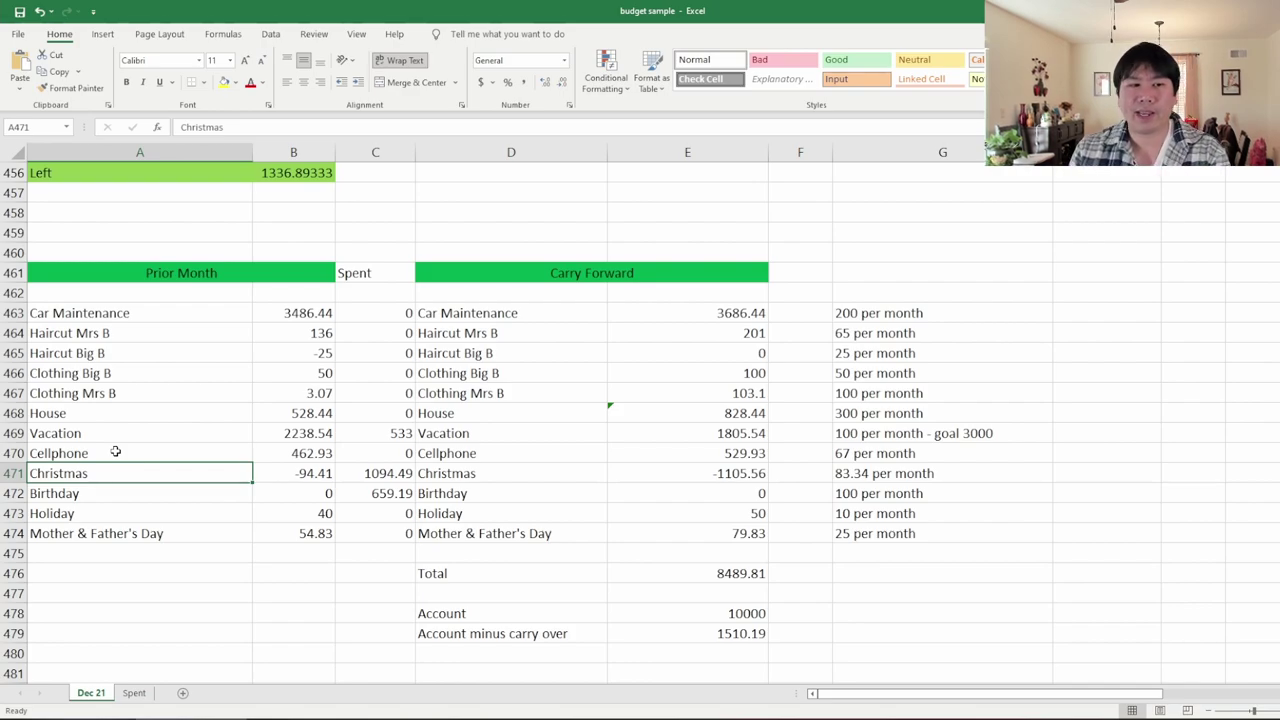
pyautogui.click(94, 512)
pyautogui.click(116, 476)
pyautogui.click(130, 456)
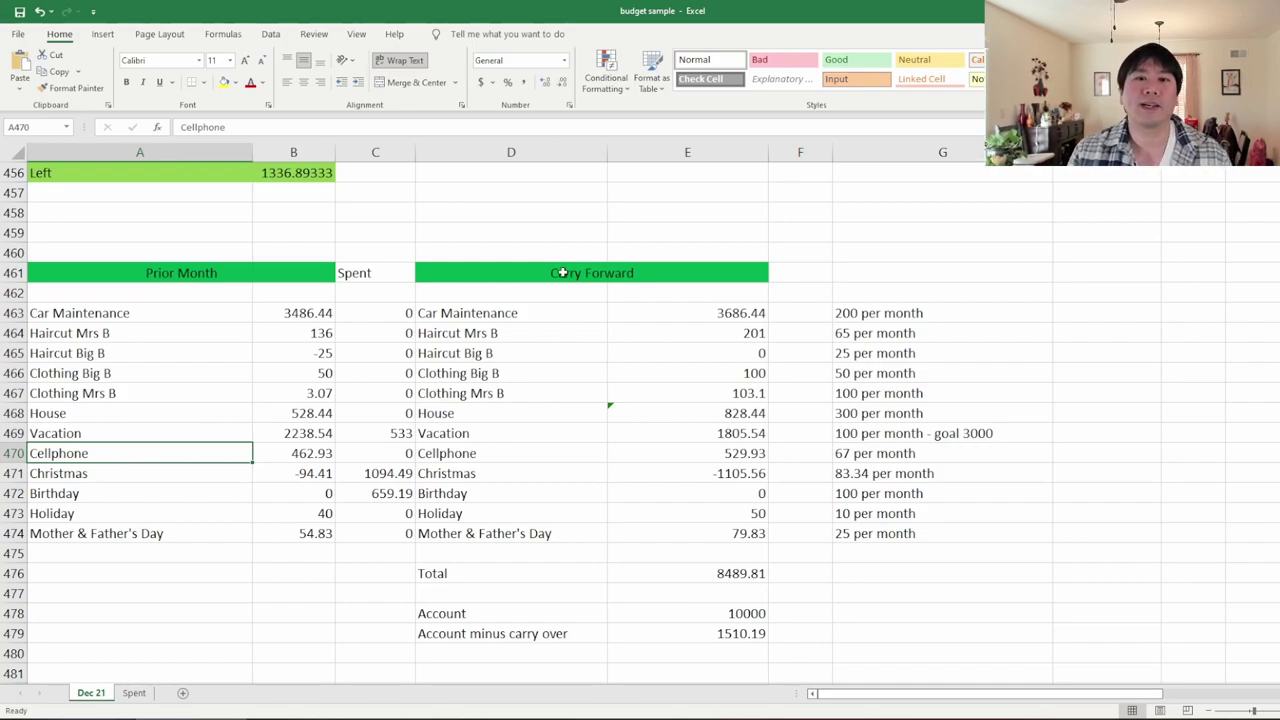
# - Review the monthly contribution notes beside the Carry Forward table for Car Maintenance, Vacation and Cellphone, along with Vacation's carried amount
pyautogui.click(908, 318)
pyautogui.click(910, 437)
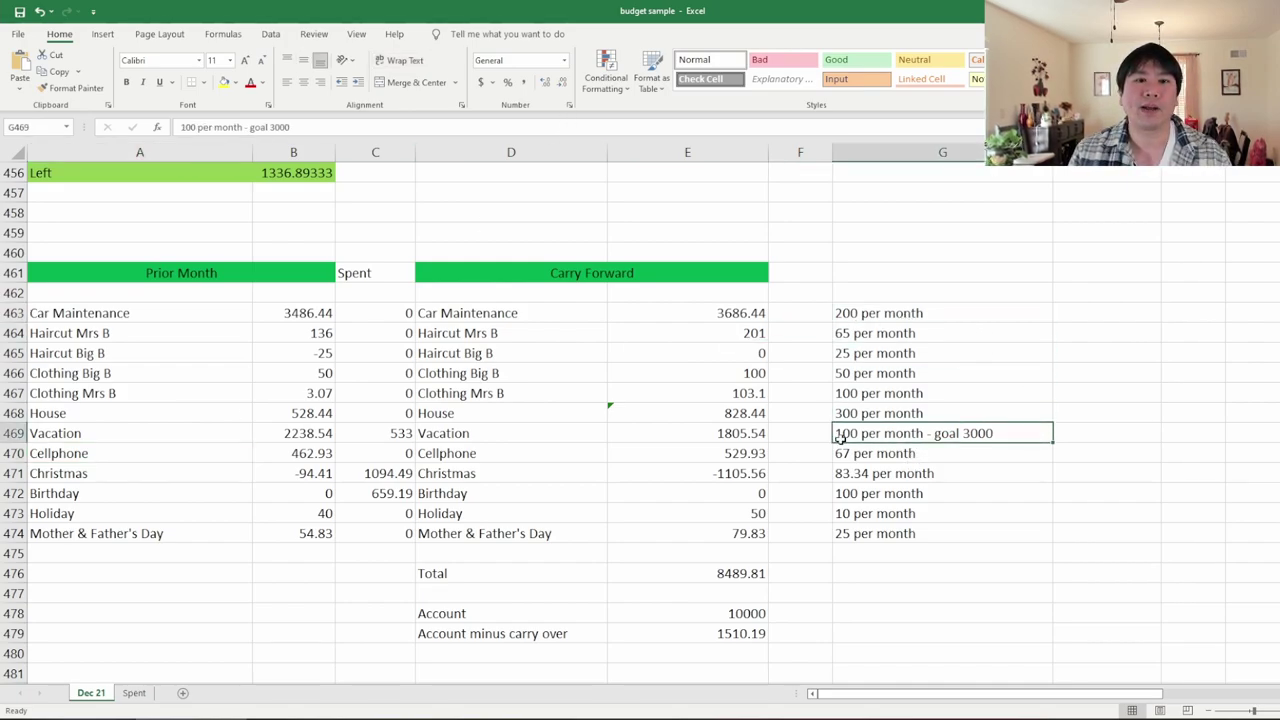
pyautogui.click(718, 433)
pyautogui.click(862, 455)
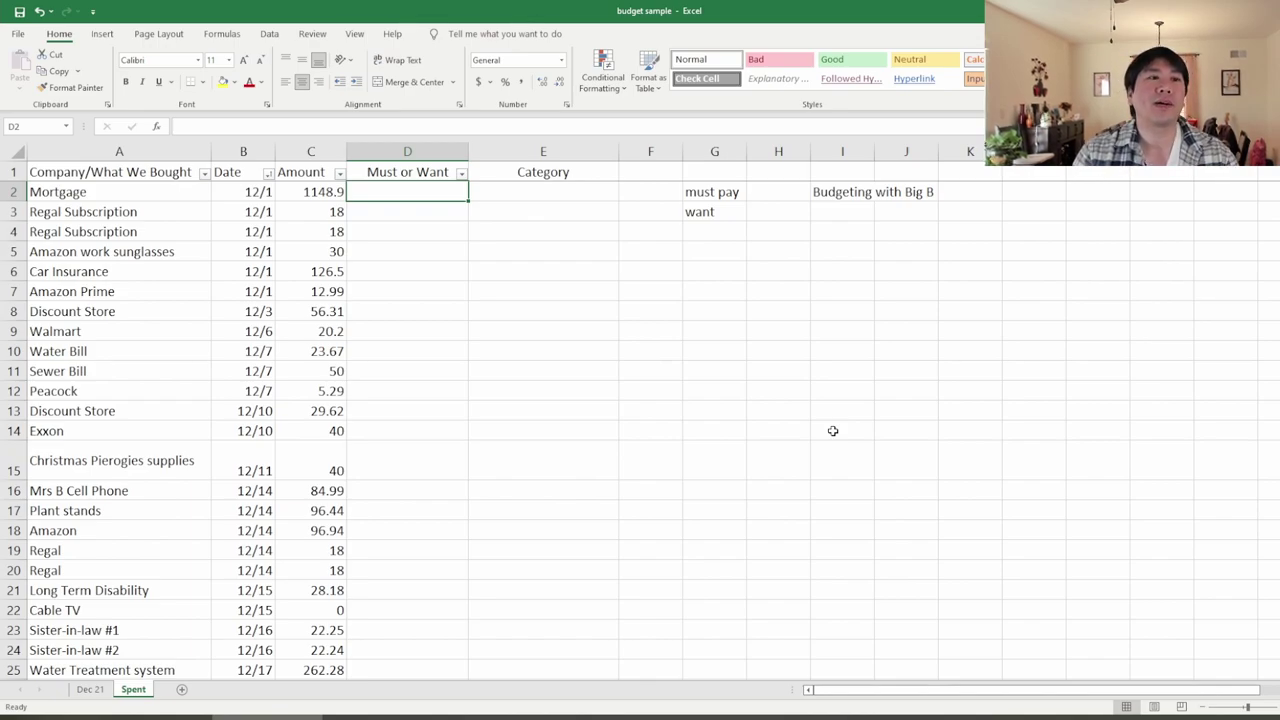
# - Go through the Spent sheet's company, date, amount and Must or Want columns, using the Mortgage entry as the example
pyautogui.click(99, 192)
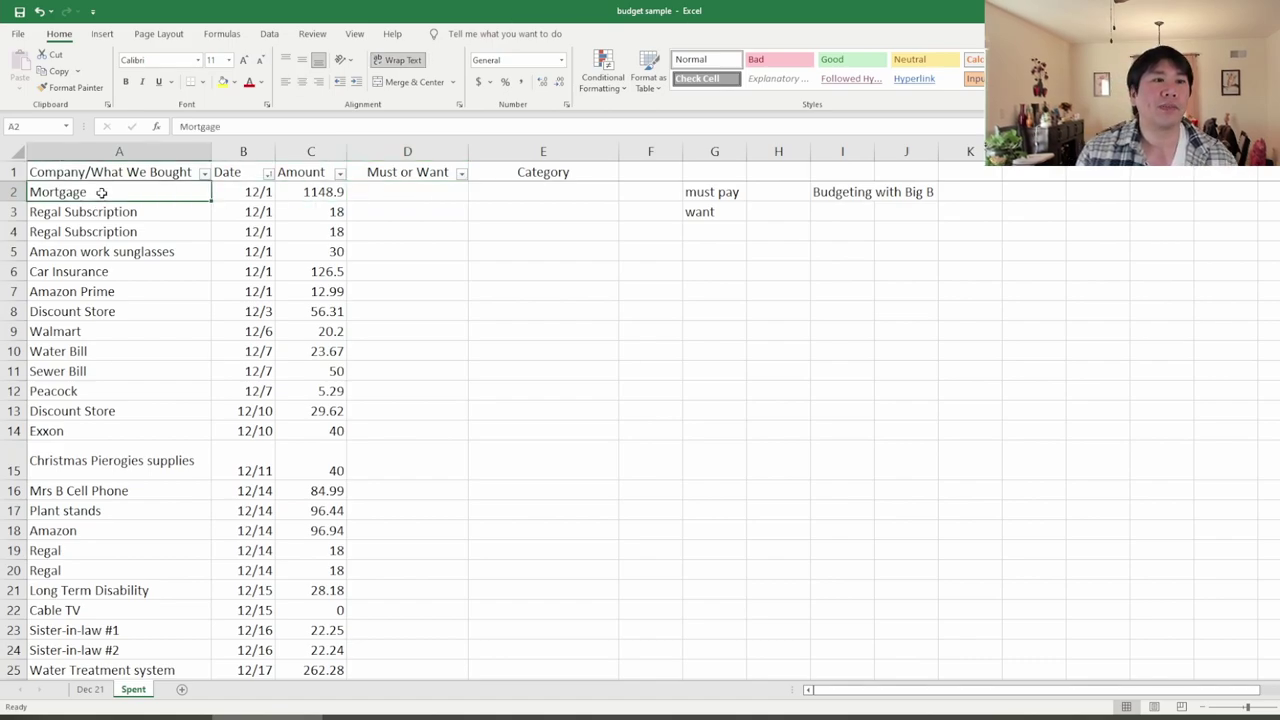
pyautogui.click(245, 170)
pyautogui.click(260, 192)
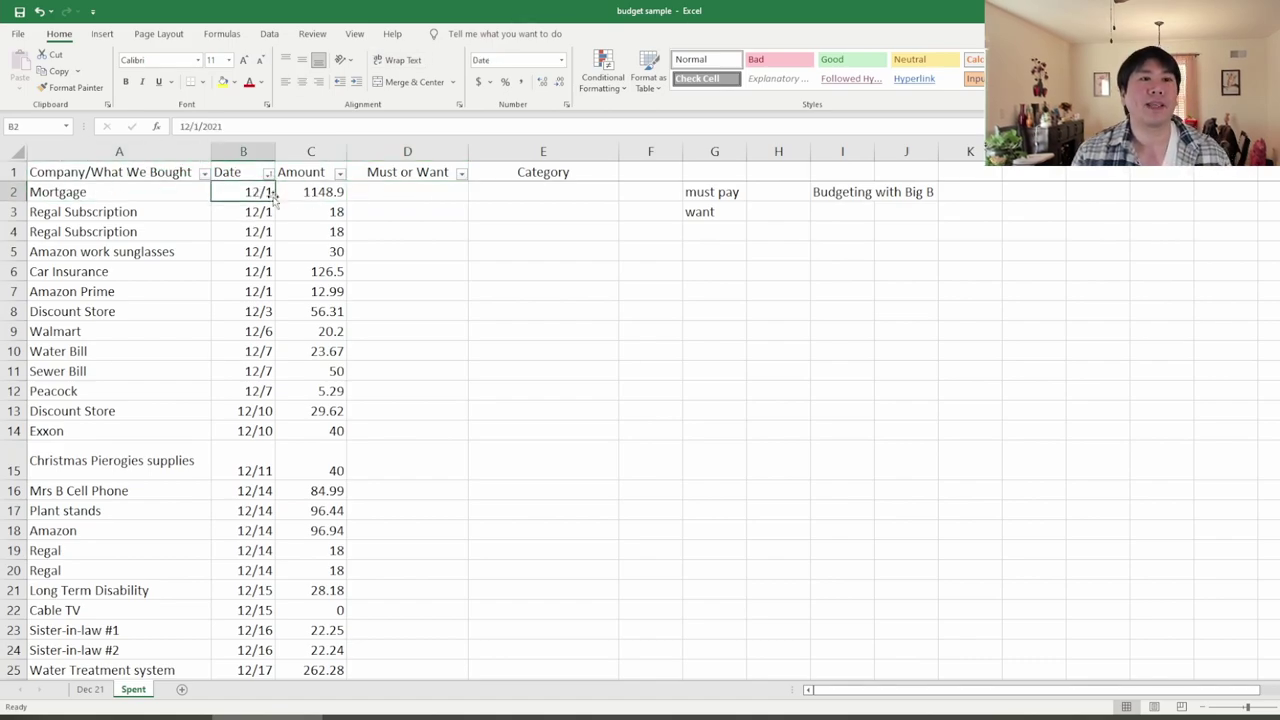
pyautogui.click(330, 177)
pyautogui.click(331, 195)
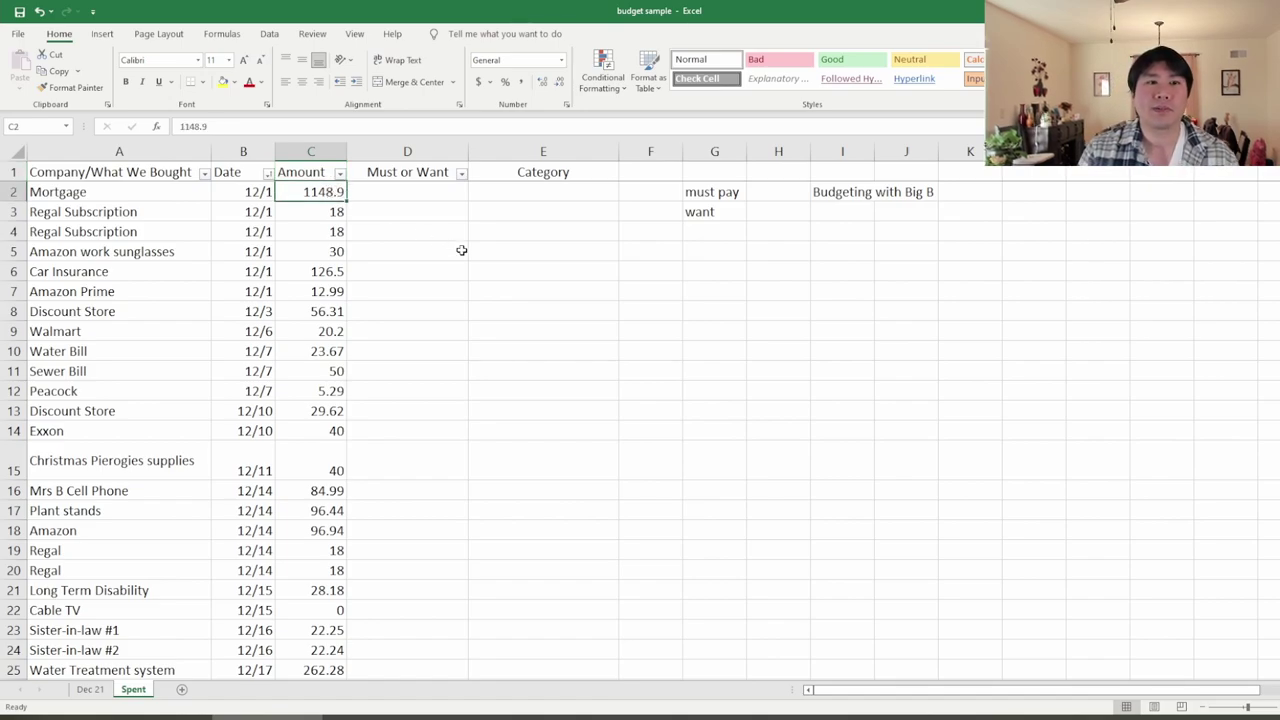
pyautogui.click(447, 207)
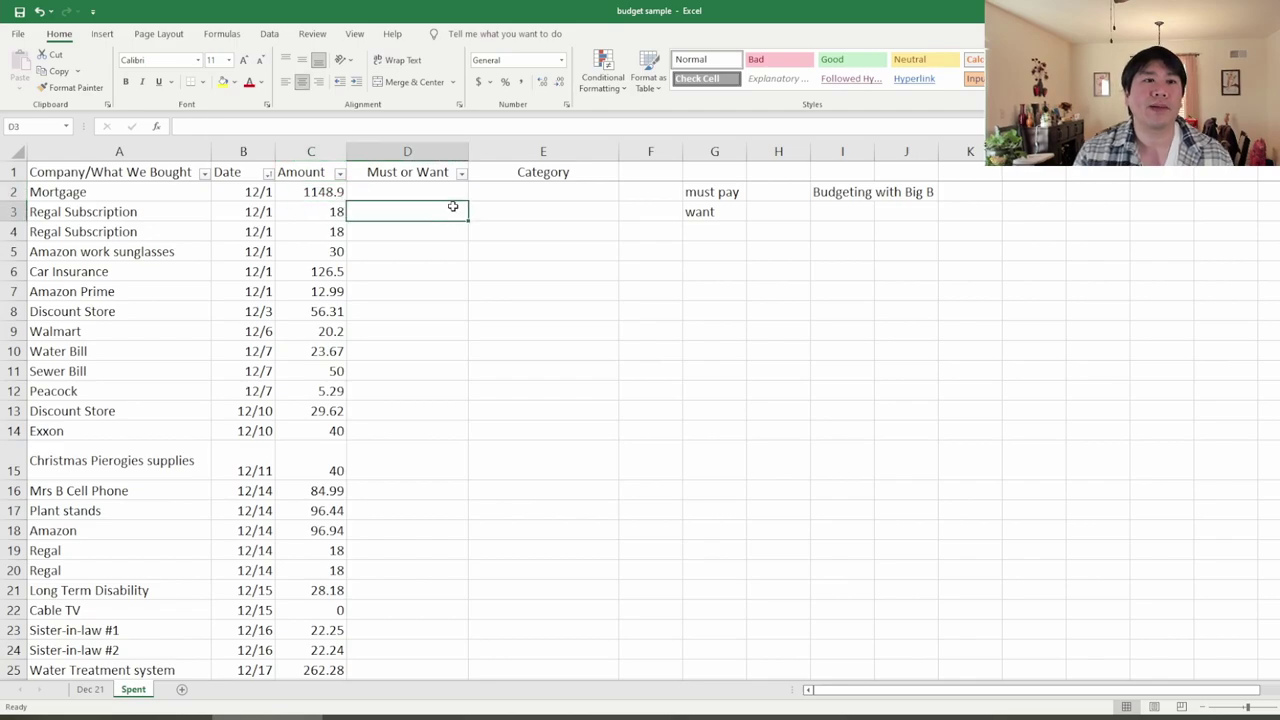
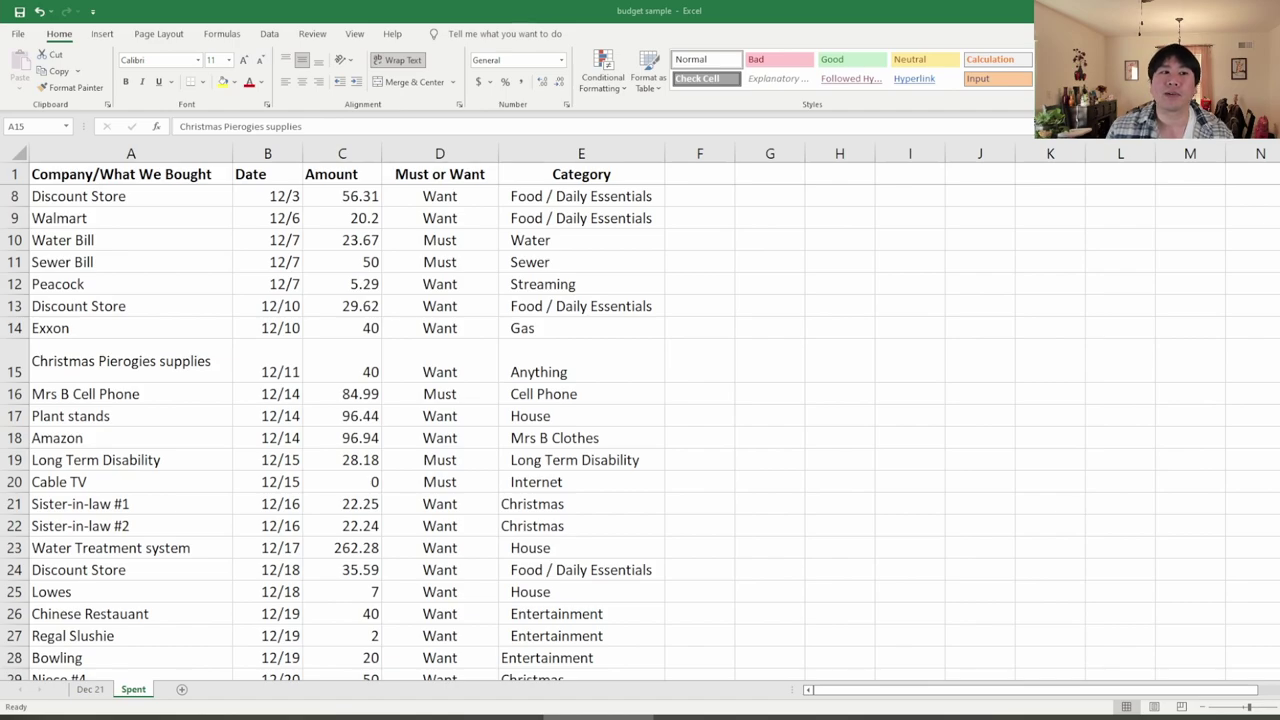
# - Enlarge the Spent list and review the Christmas Pierogies supplies, Plant stands and Amazon purchases with the categories assigned to the latter two
pyautogui.click(122, 372)
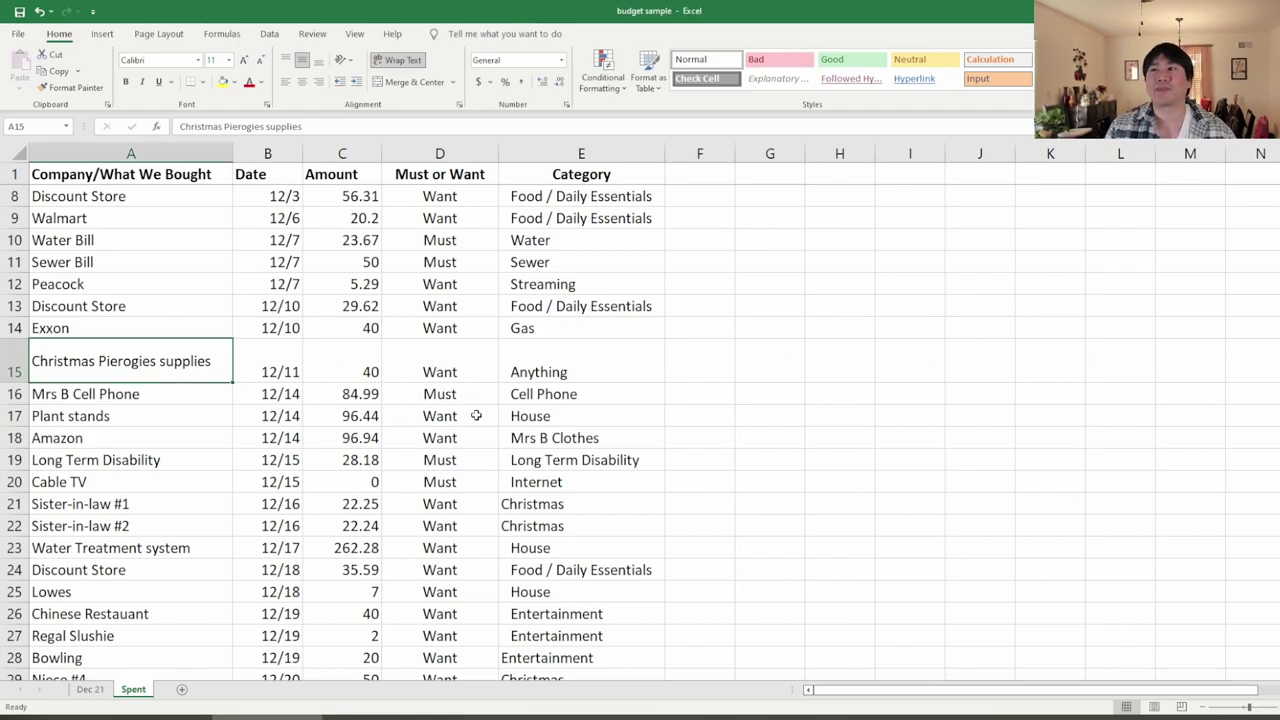
pyautogui.keyDown('ctrl'); pyautogui.scroll(1, 476, 415); pyautogui.keyUp('ctrl')
pyautogui.keyDown('ctrl'); pyautogui.scroll(1, 476, 415); pyautogui.keyUp('ctrl')
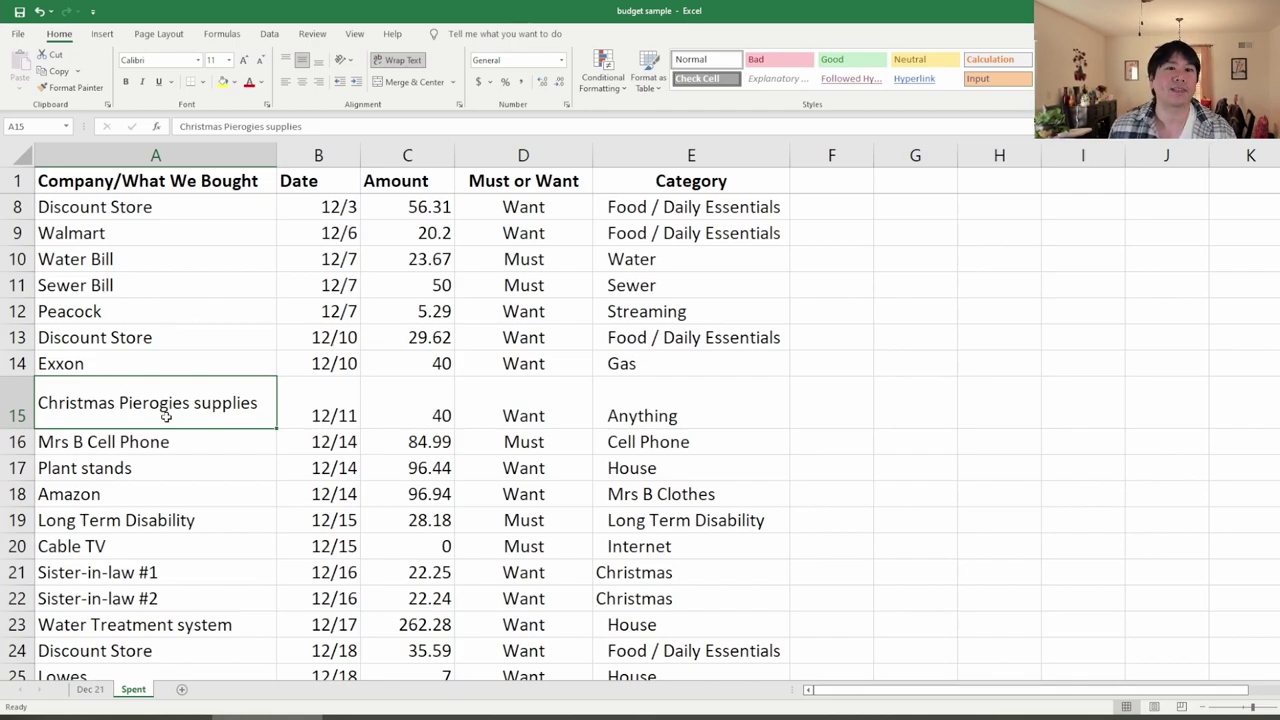
pyautogui.click(165, 470)
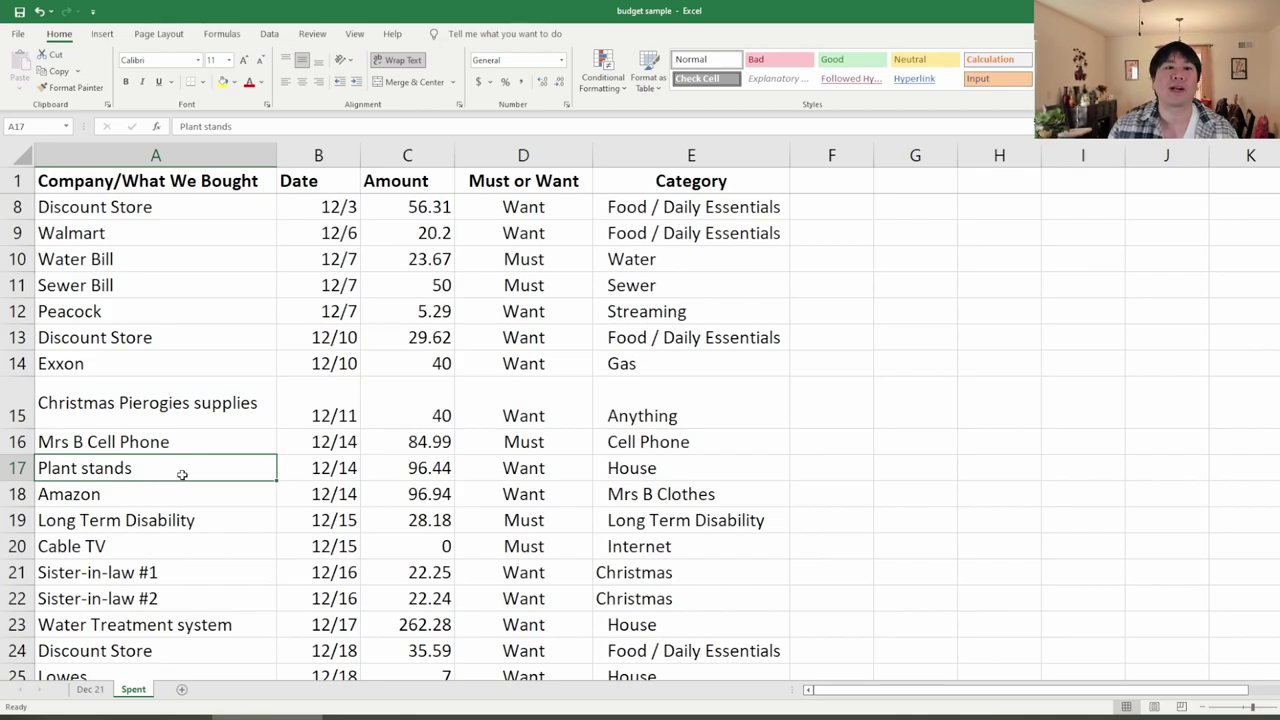
pyautogui.click(645, 463)
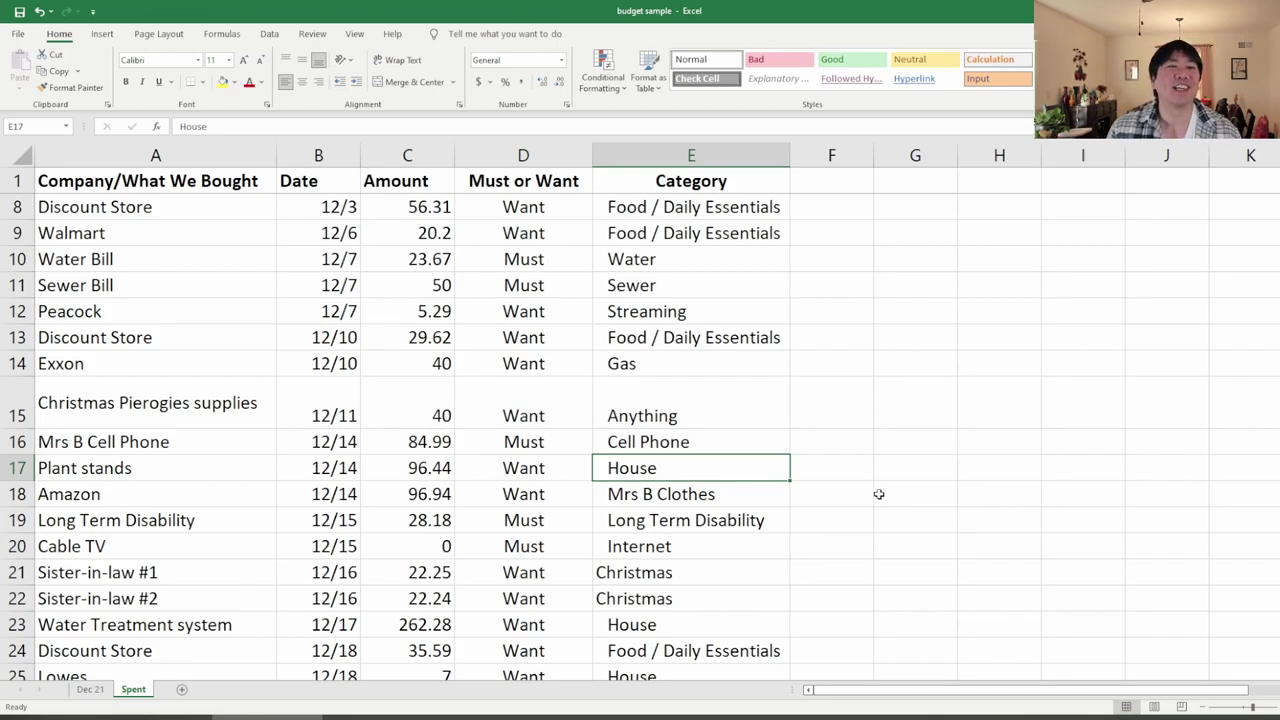
pyautogui.click(767, 487)
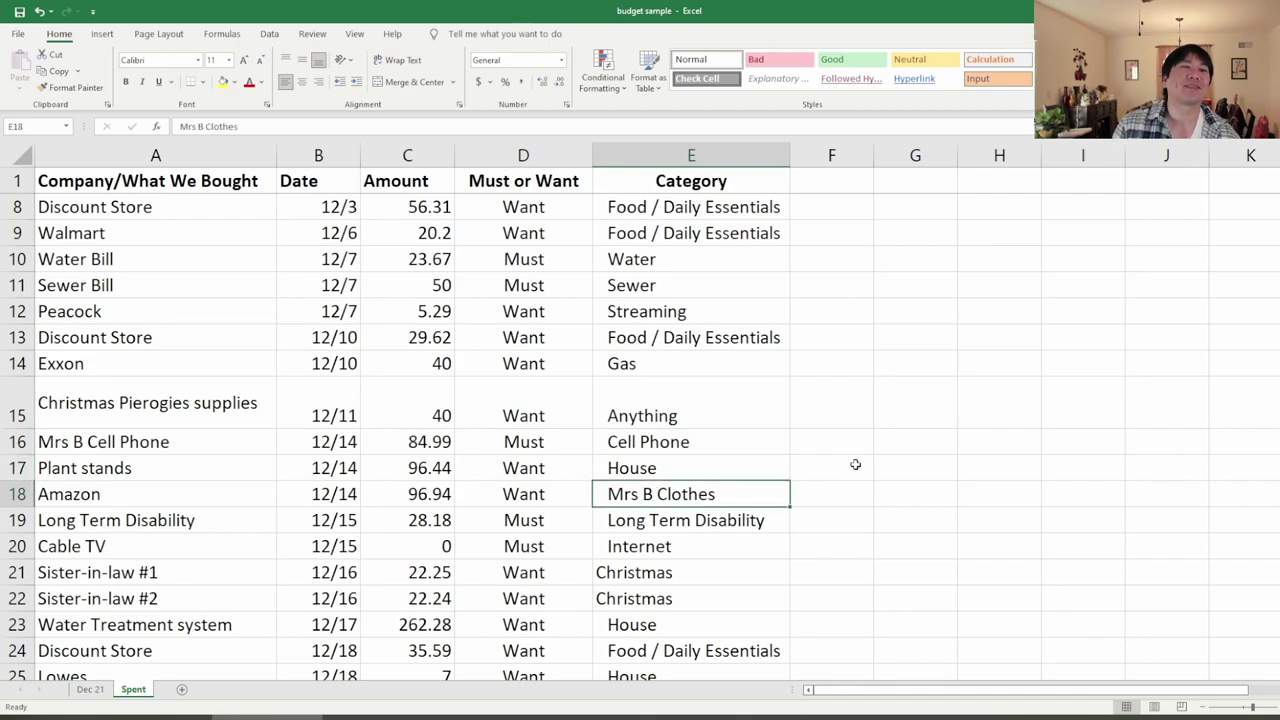
pyautogui.doubleClick(213, 494)
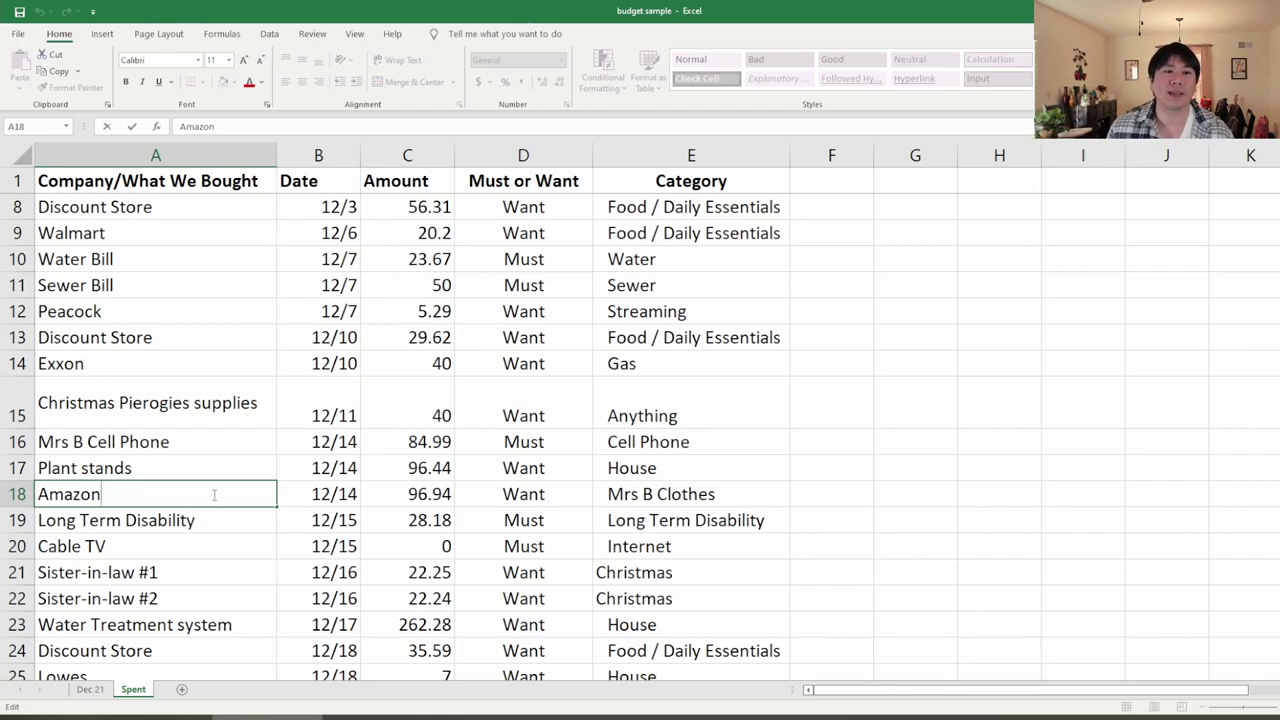
pyautogui.click(688, 490)
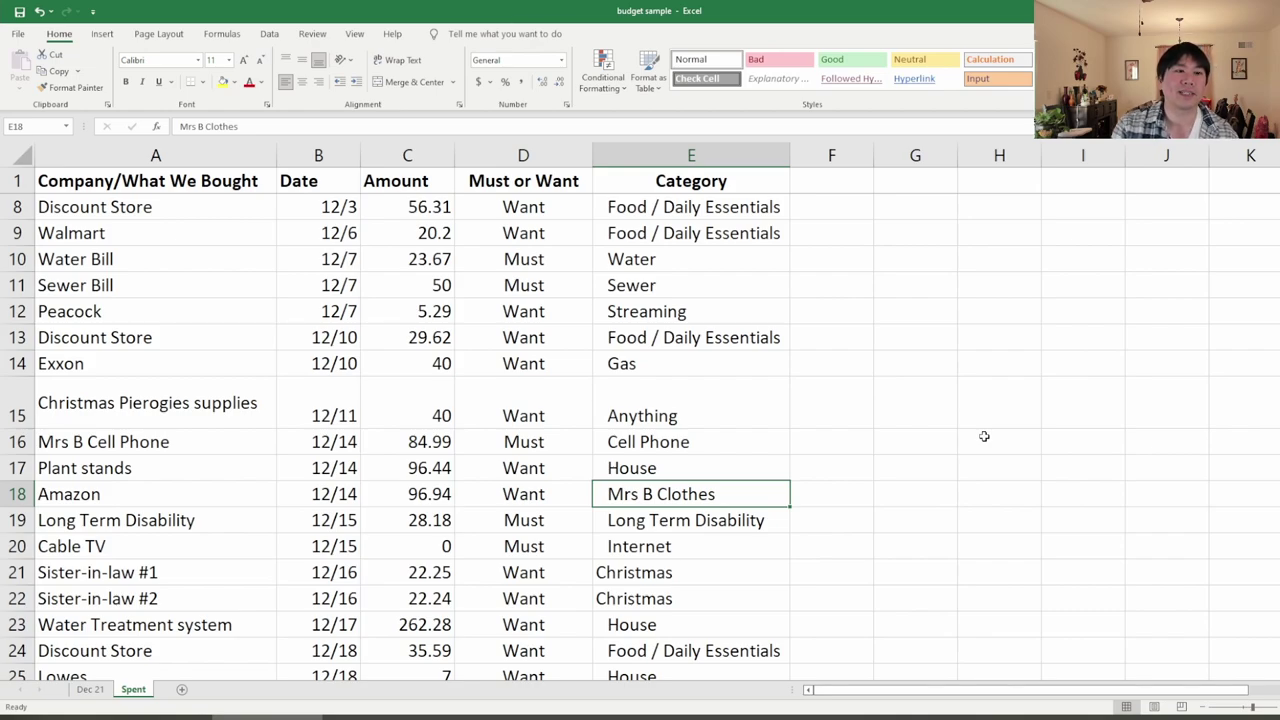
# - Review the Long Term Disability category and the Cable TV entry's category and amount in the Spent list
pyautogui.press('Down')
pyautogui.press('Down')
pyautogui.press('Down')
pyautogui.press('Down')
pyautogui.press('Down')
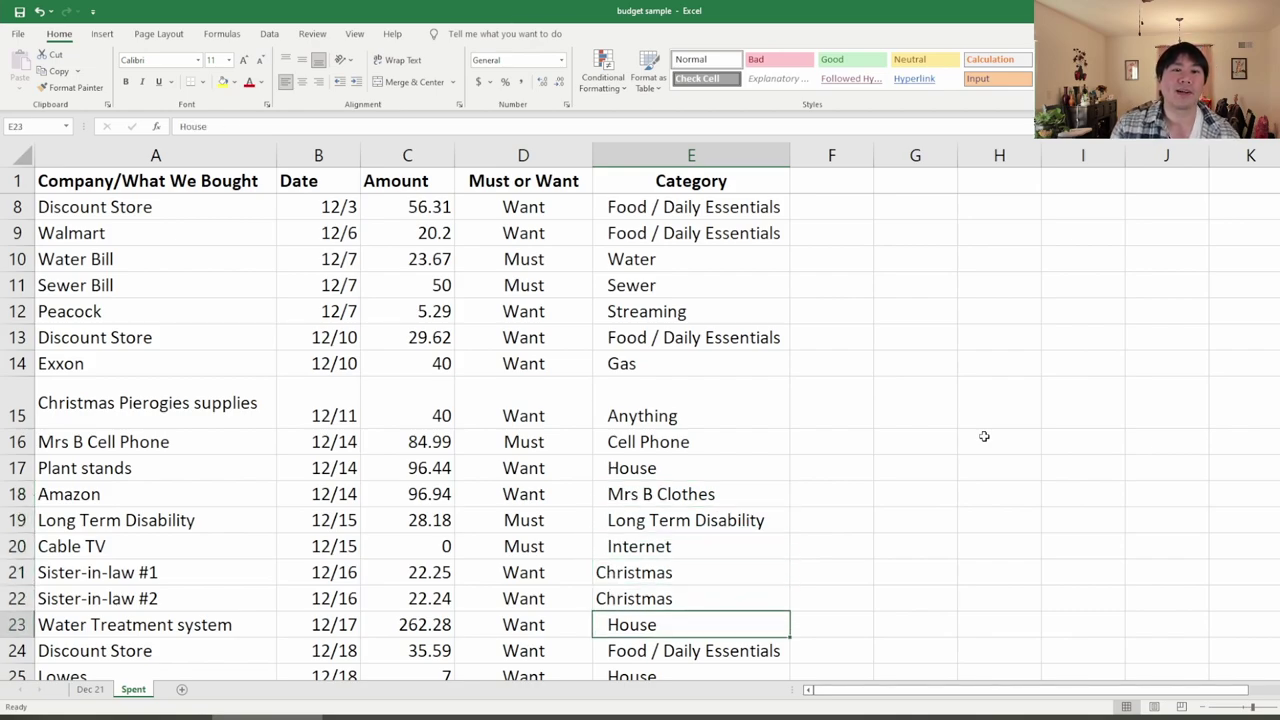
pyautogui.click(704, 519)
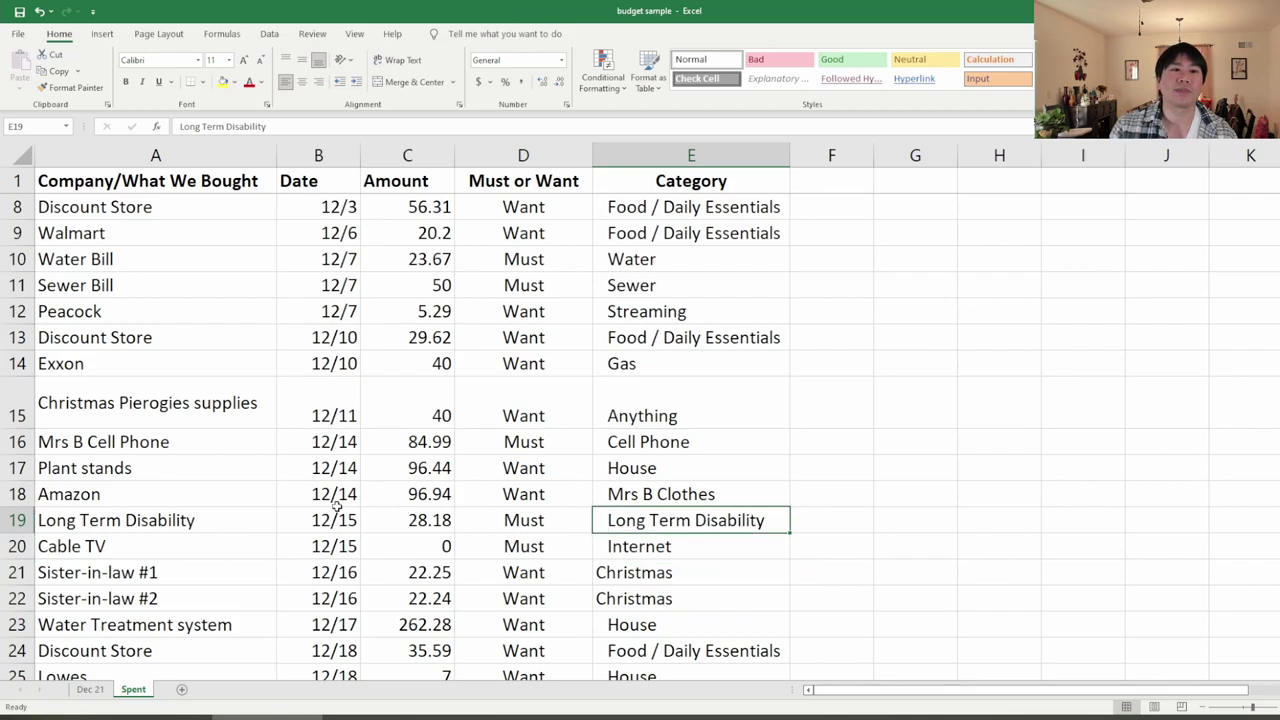
pyautogui.click(231, 561)
pyautogui.click(233, 551)
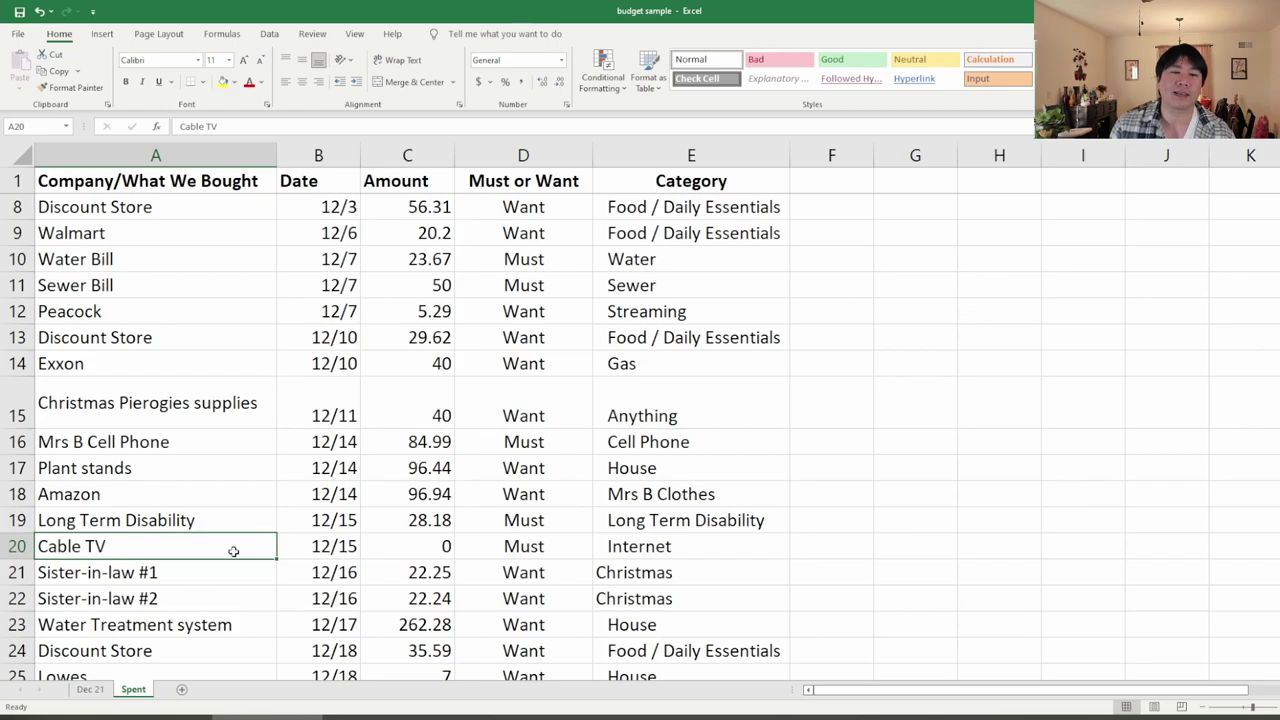
pyautogui.click(609, 547)
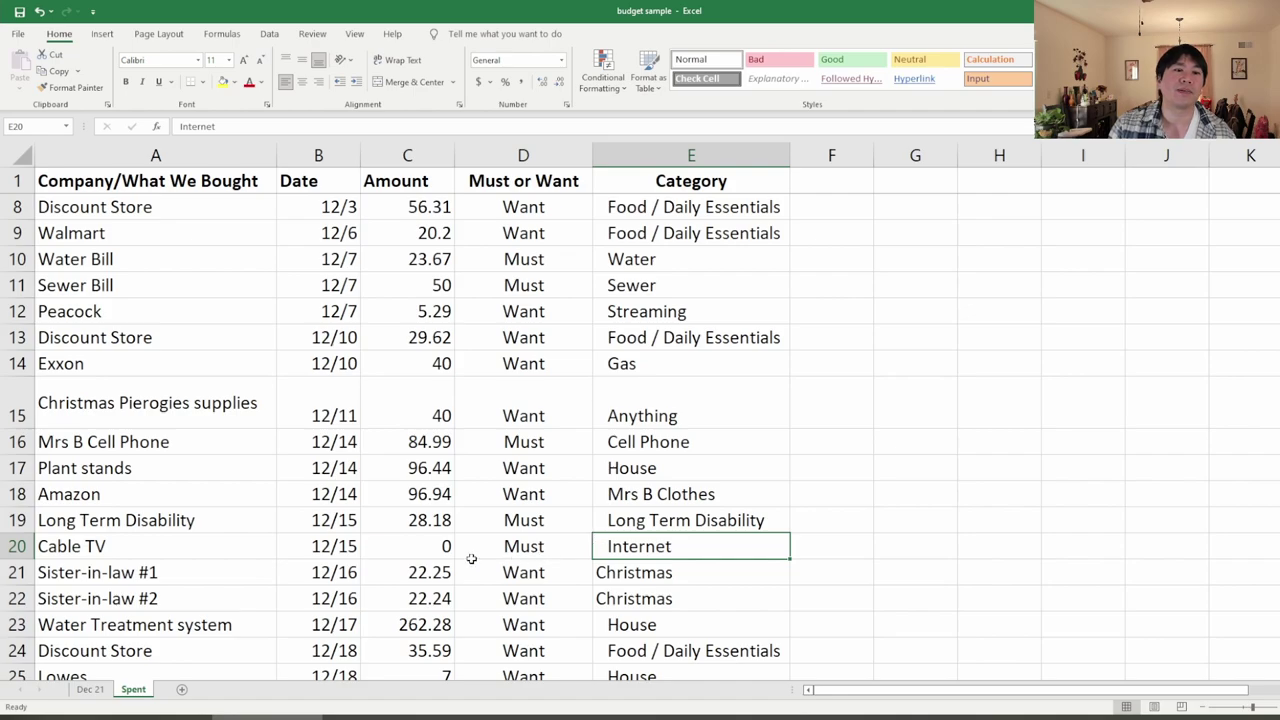
pyautogui.click(422, 546)
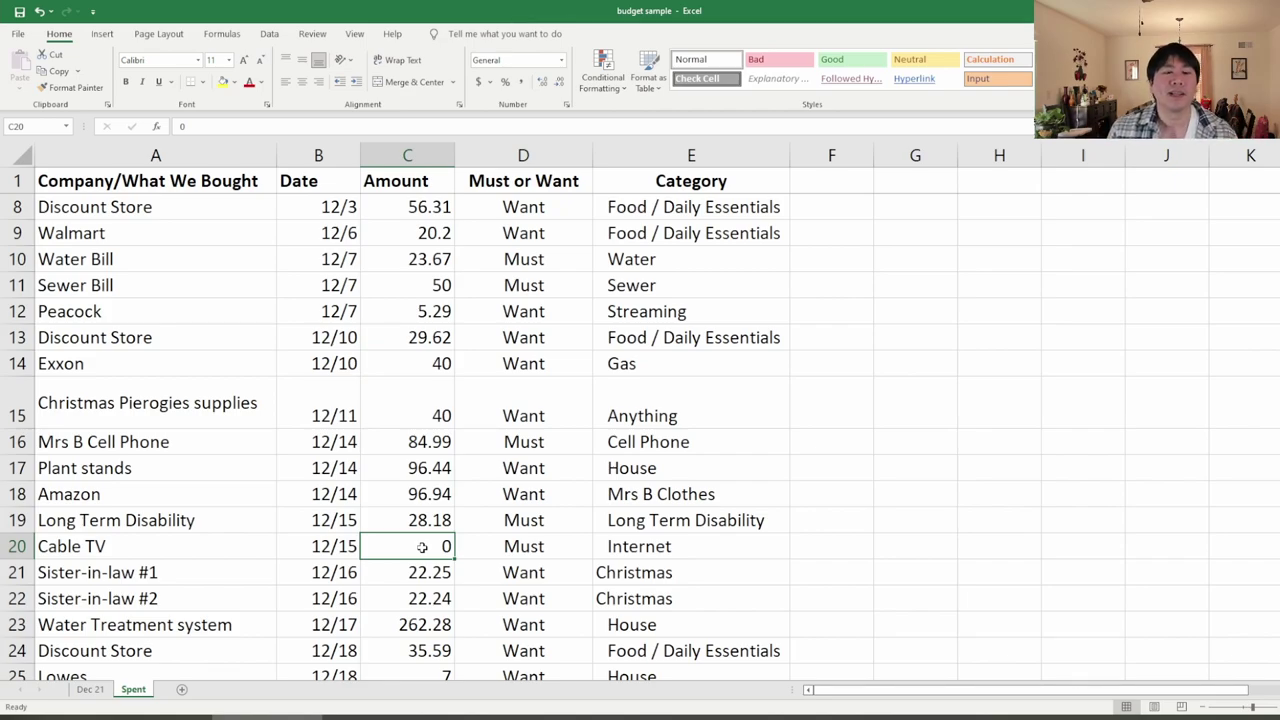
# - Highlight the entire Sister-in-law #1 and #2 rows in yellow, and point out their Christmas category
pyautogui.scroll(-2, 412, 556)
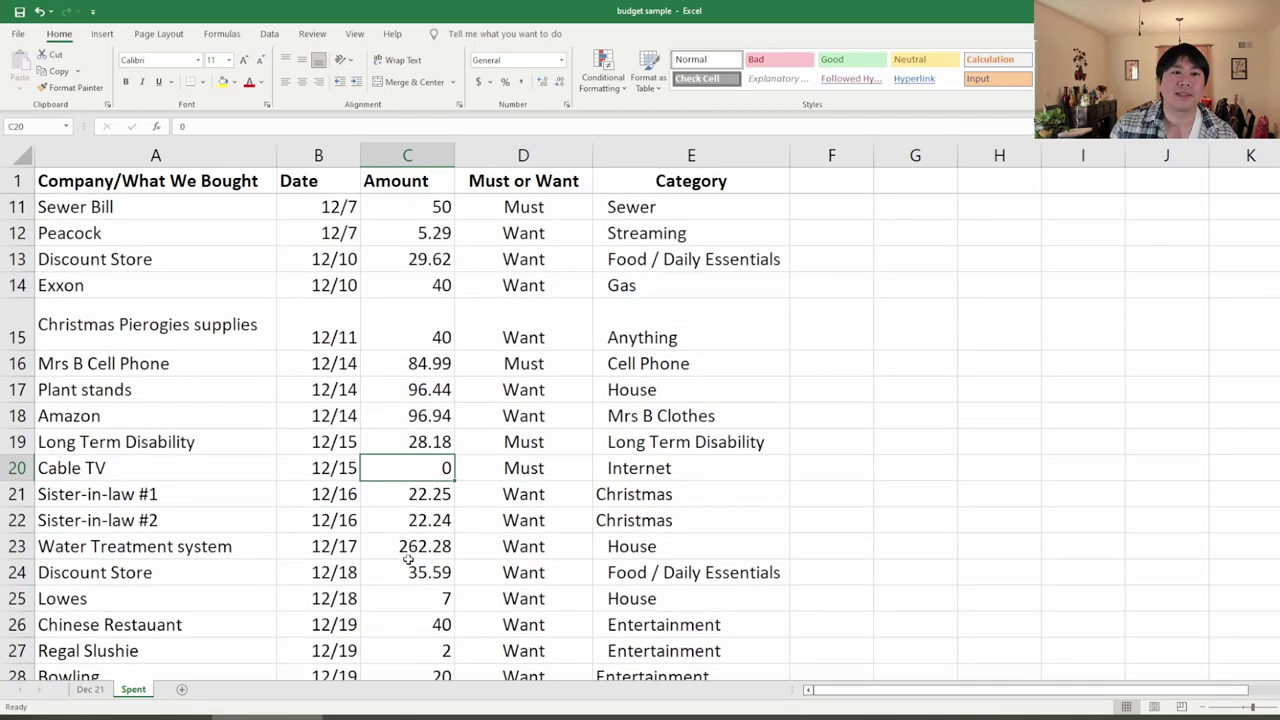
pyautogui.scroll(-2, 370, 527)
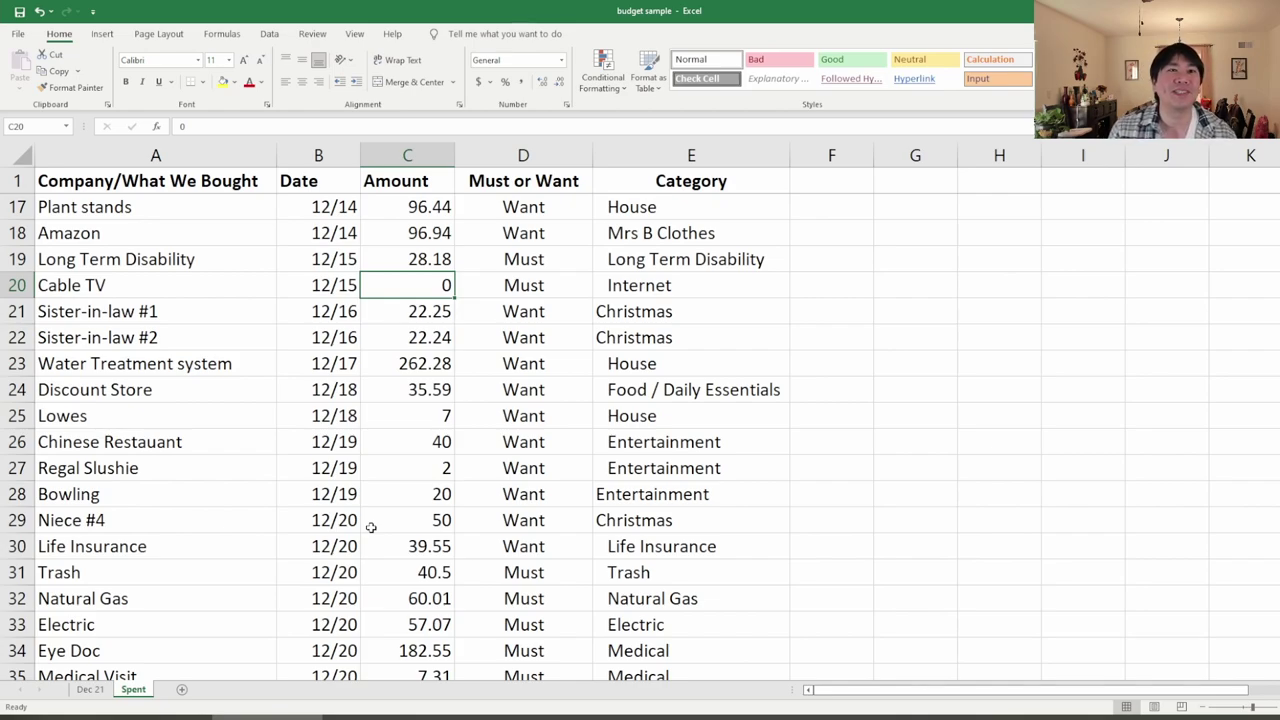
pyautogui.click(297, 314)
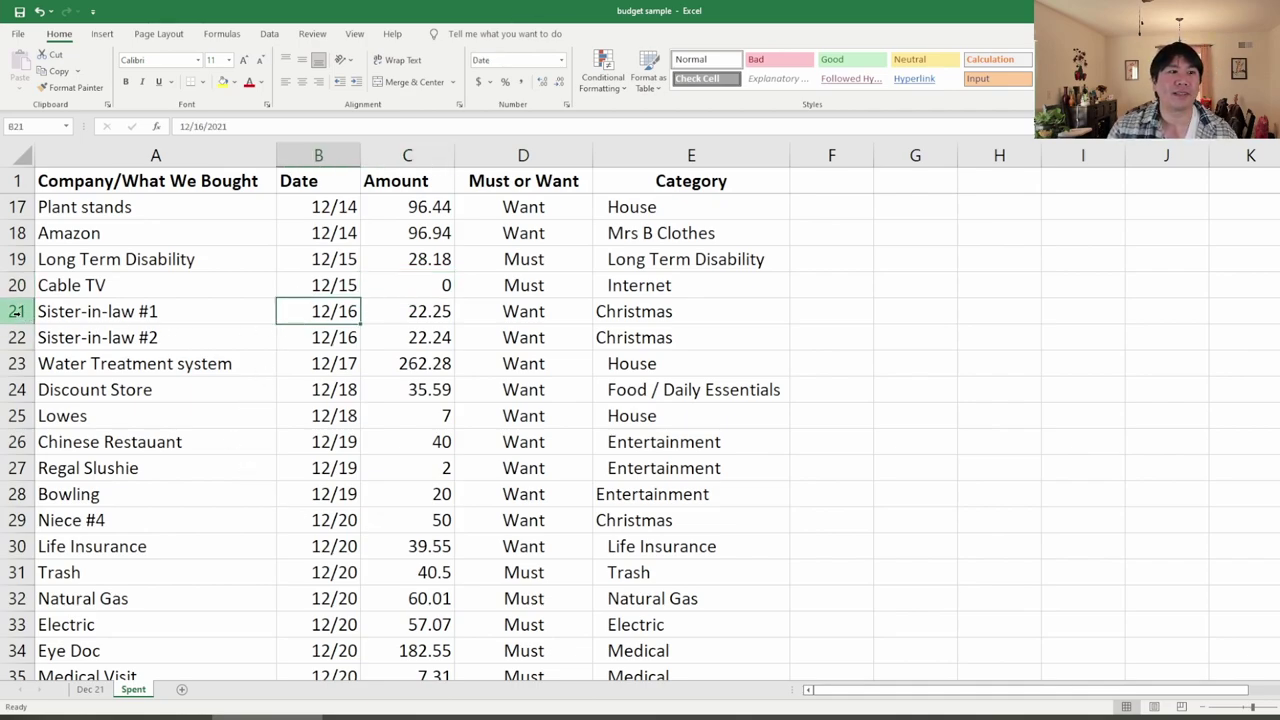
pyautogui.moveTo(17, 312); pyautogui.dragTo(18, 337)
pyautogui.click(223, 81)
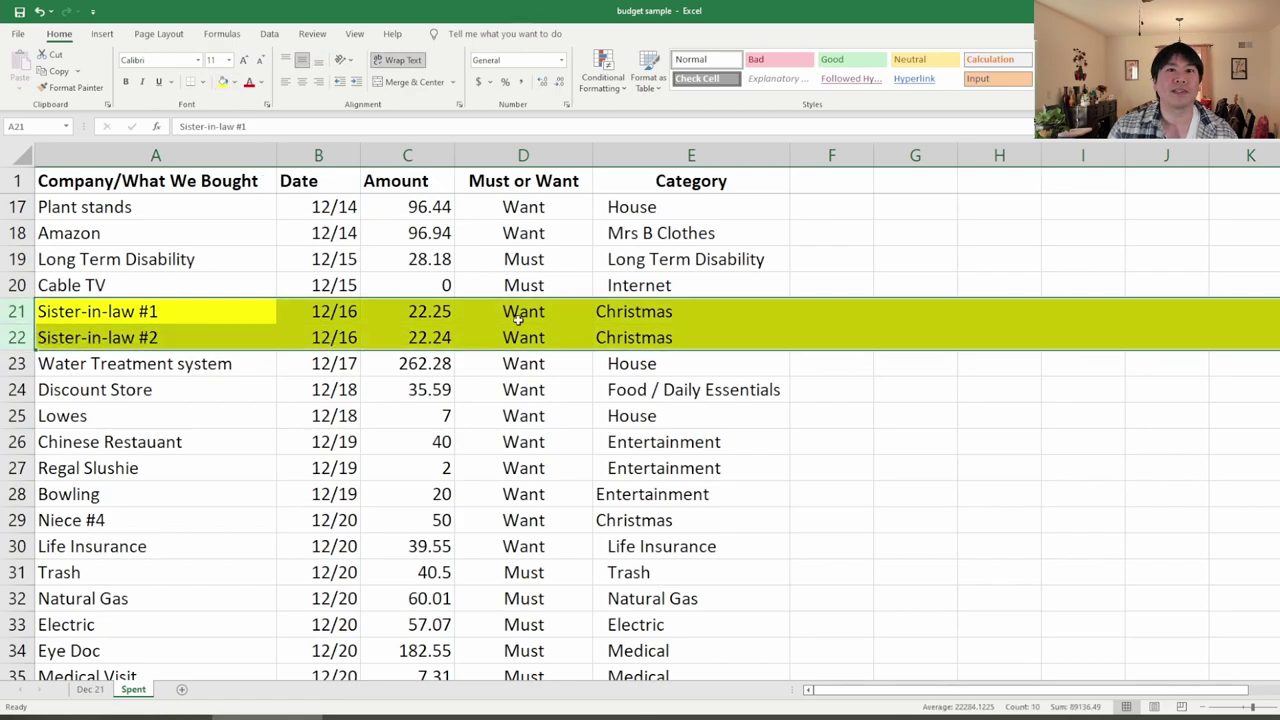
pyautogui.click(665, 335)
pyautogui.moveTo(668, 317); pyautogui.dragTo(60, 342)
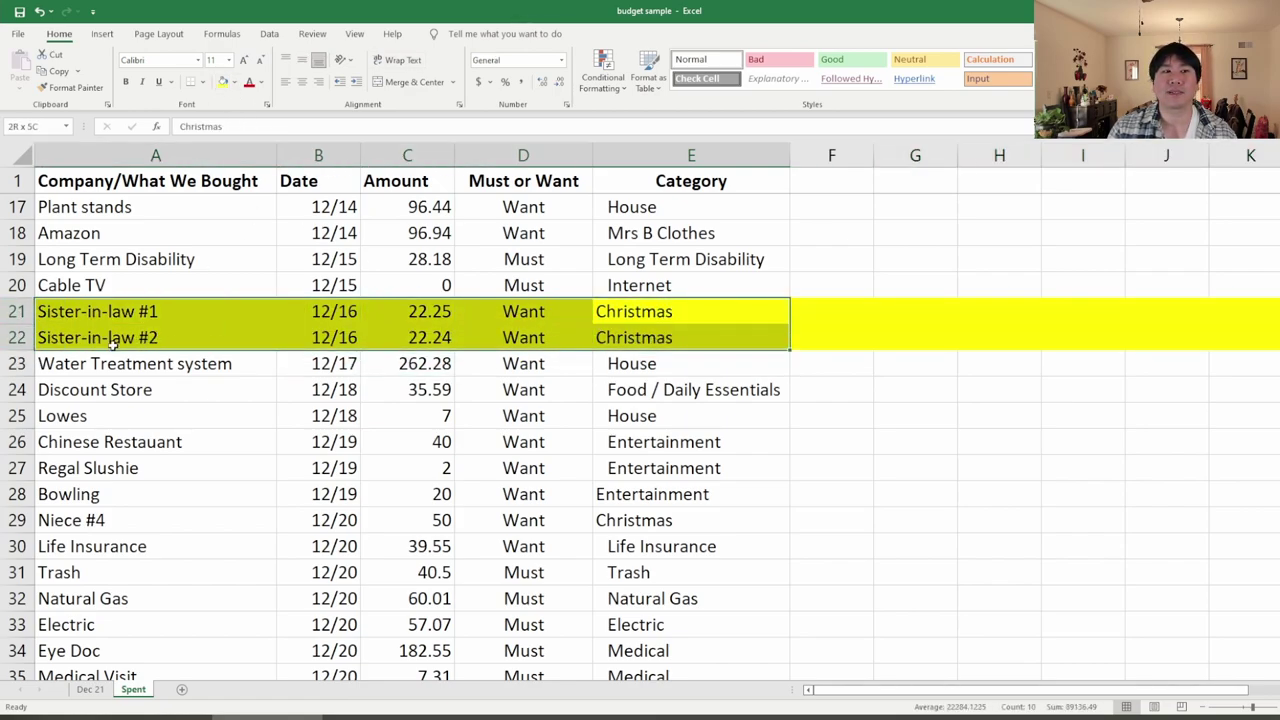
pyautogui.click(705, 321)
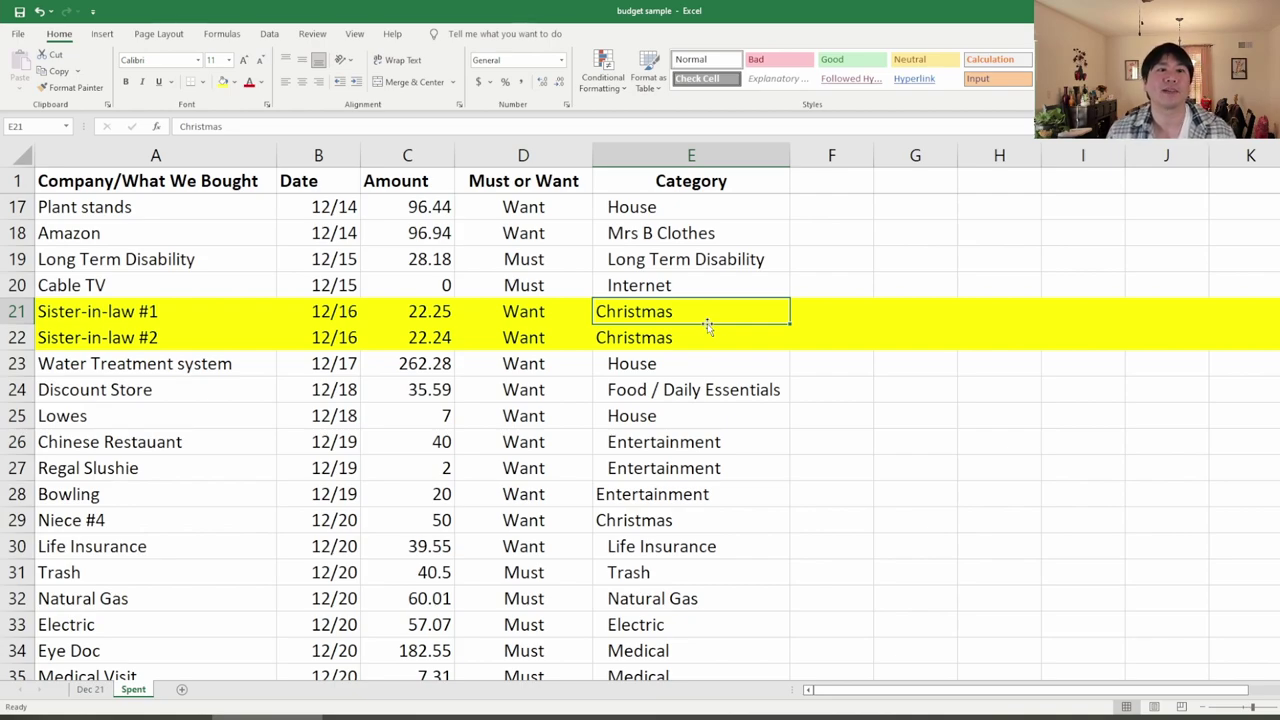
# - Review the categories of the Water Treatment system, Discount Store and Lowes purchases in rows 23 to 25
pyautogui.click(520, 398)
pyautogui.click(188, 370)
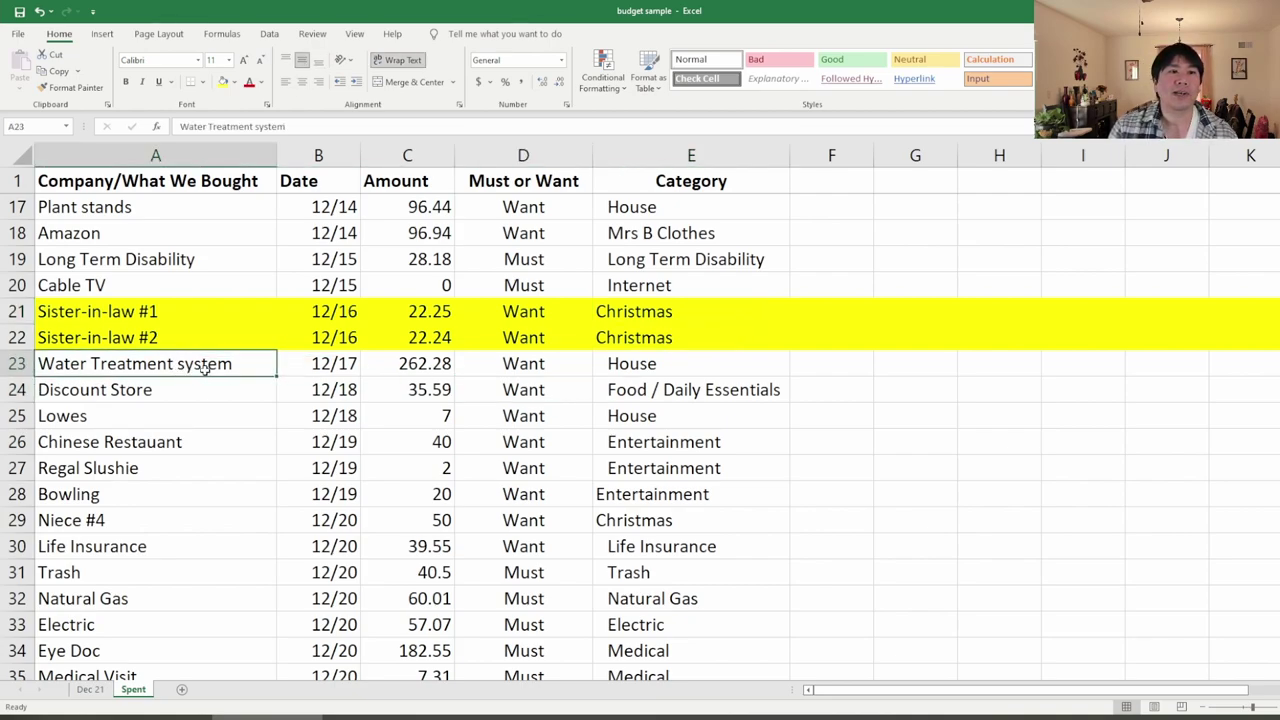
pyautogui.click(633, 372)
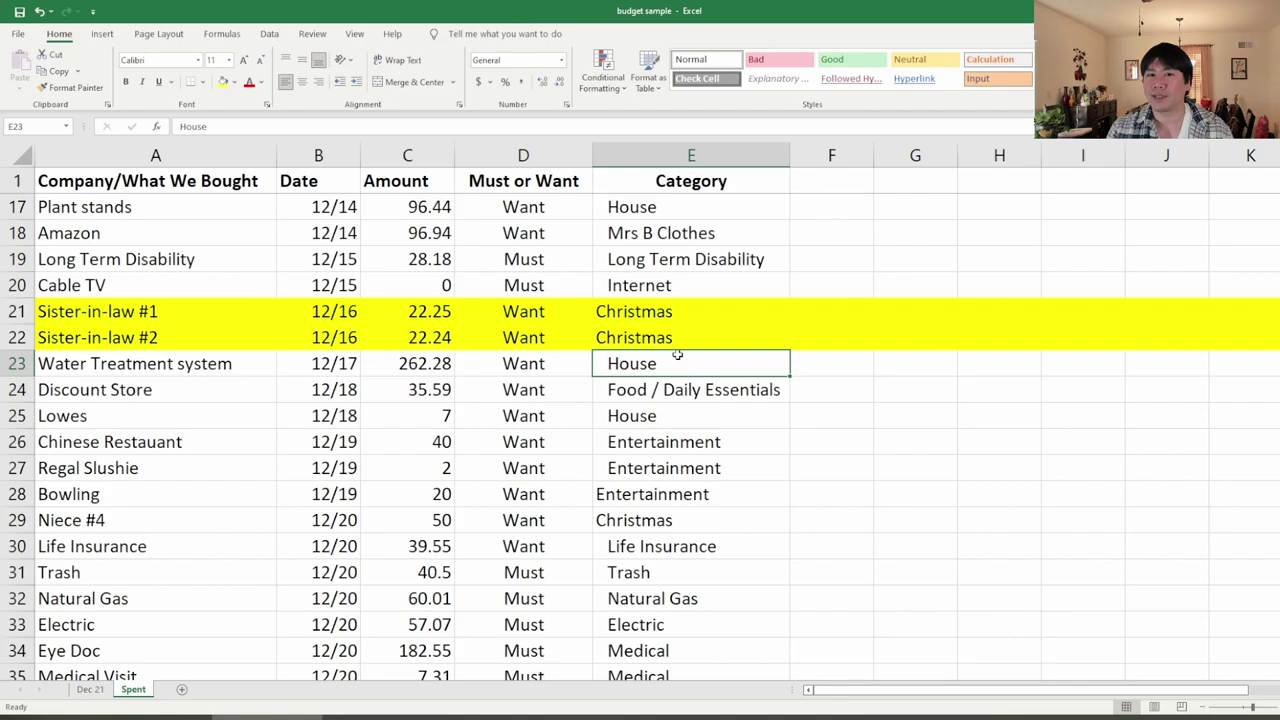
pyautogui.scroll(-1, 695, 360)
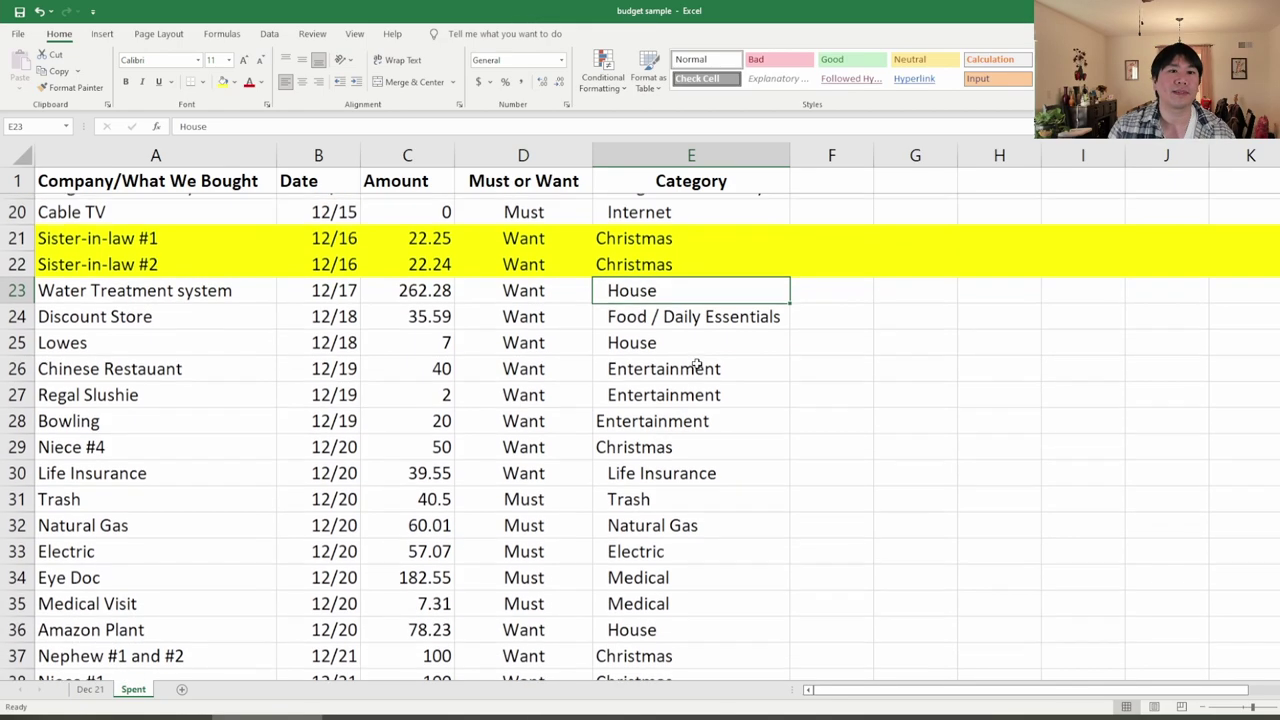
pyautogui.click(690, 332)
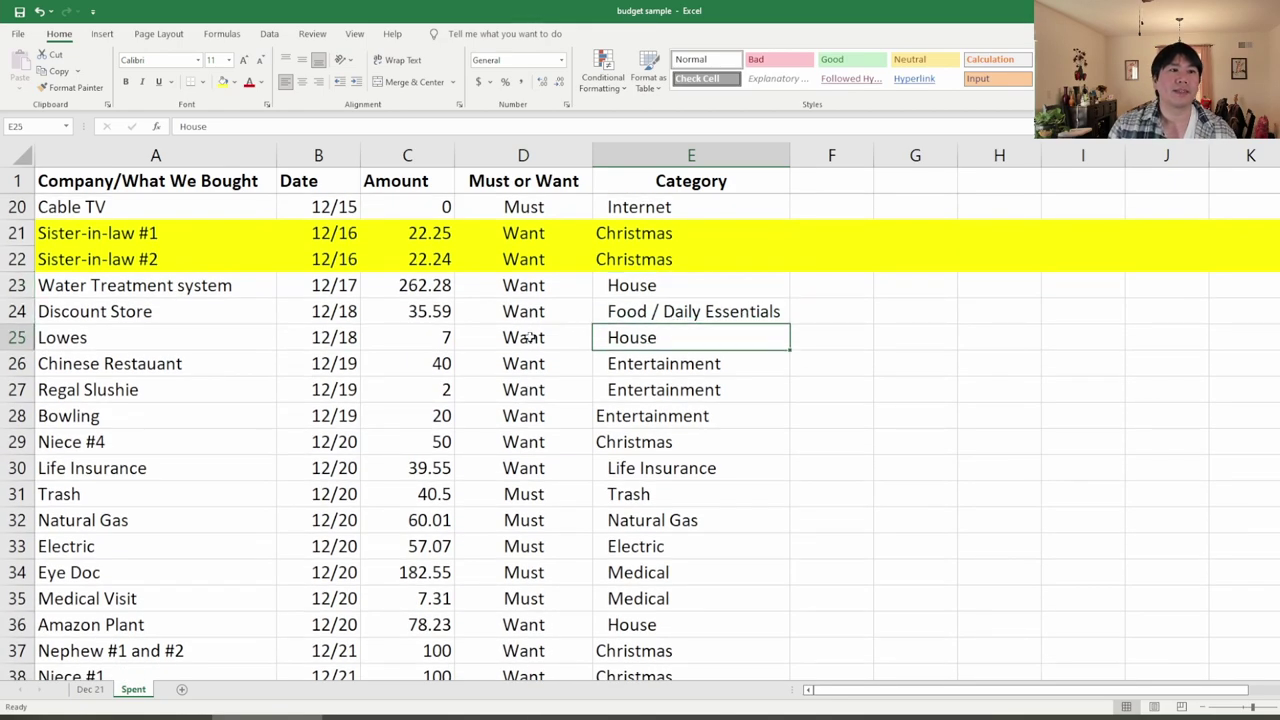
pyautogui.click(638, 315)
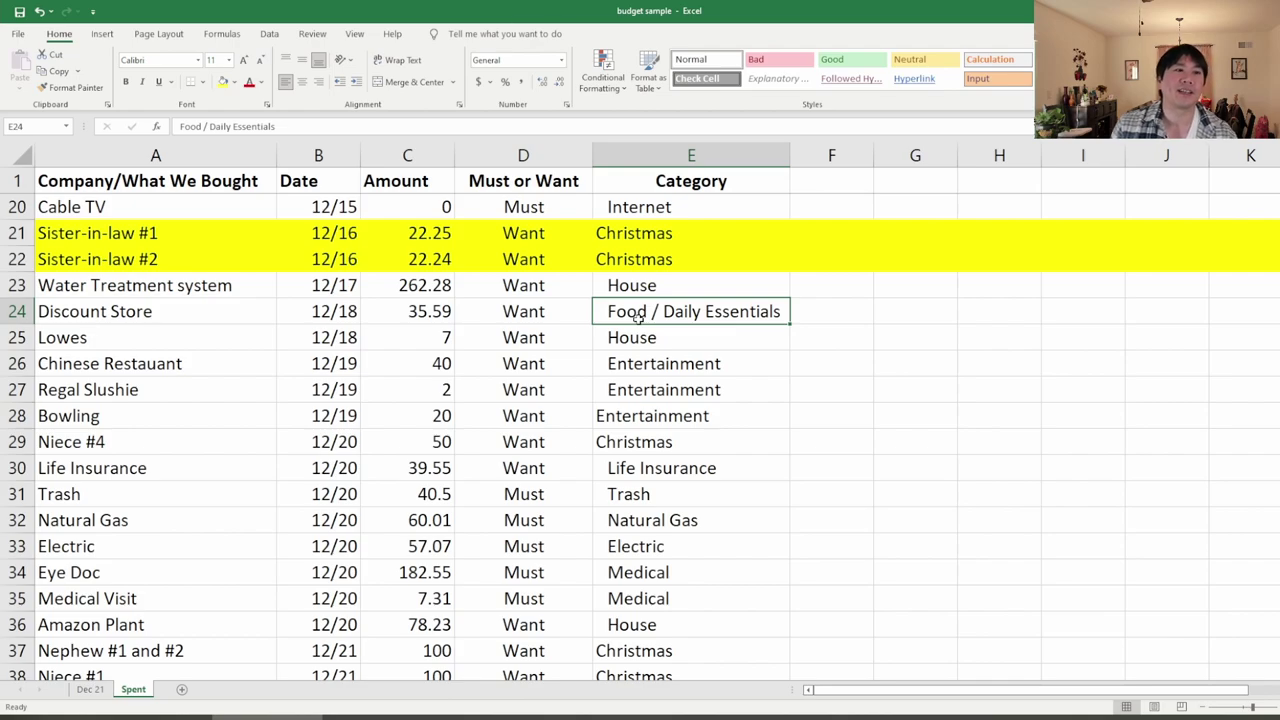
pyautogui.click(638, 345)
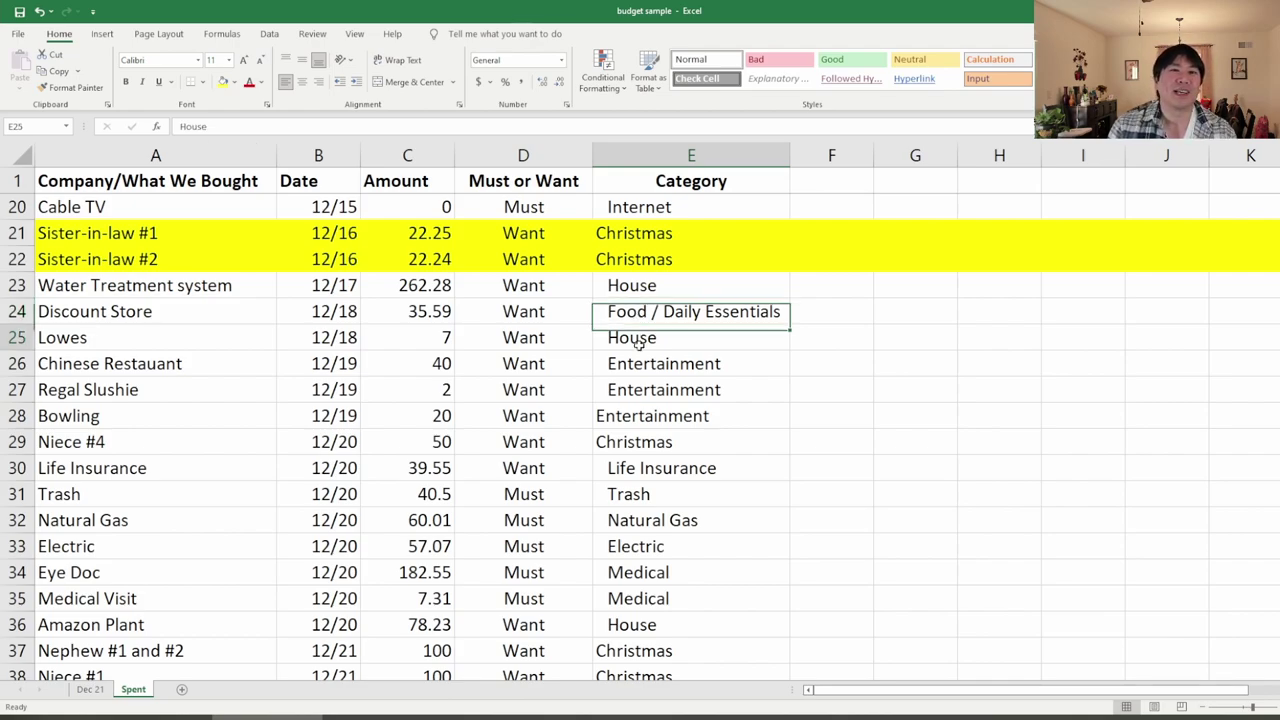
# - Review the Entertainment category of the 12/19 Chinese Restauant, Regal Slushie and Bowling purchases in rows 26 to 28
pyautogui.click(617, 372)
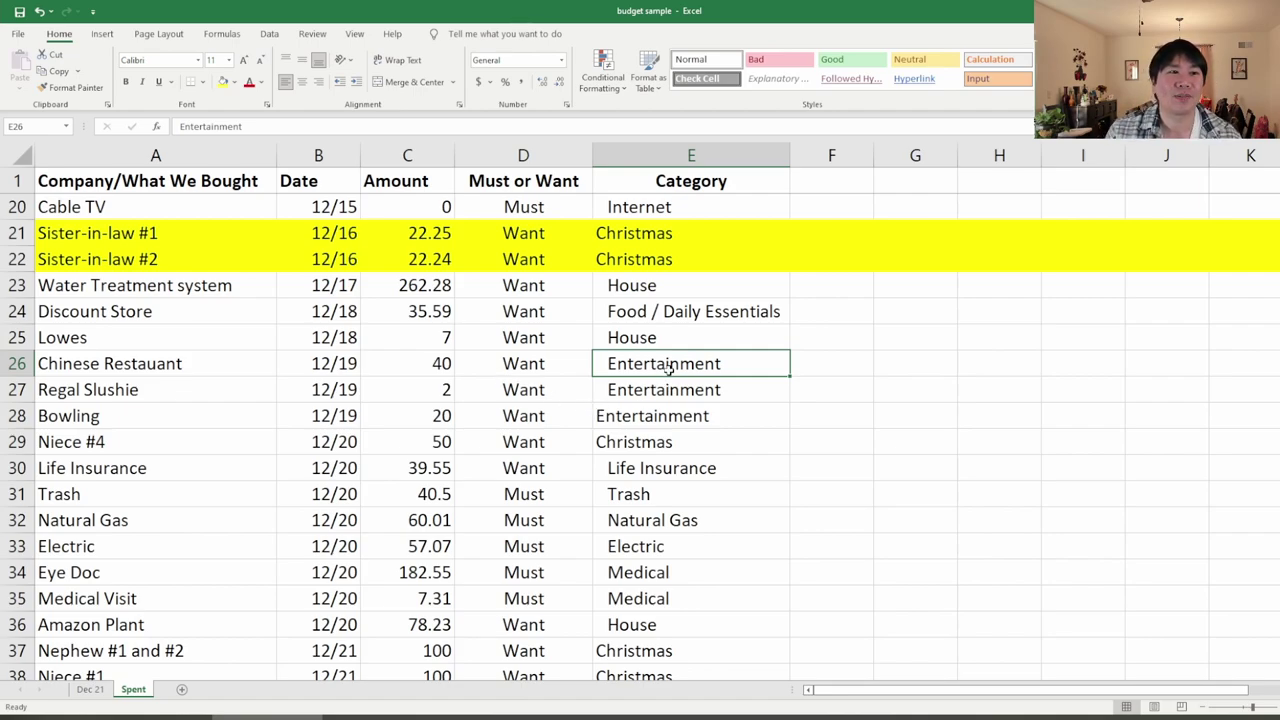
pyautogui.moveTo(668, 370); pyautogui.dragTo(154, 409)
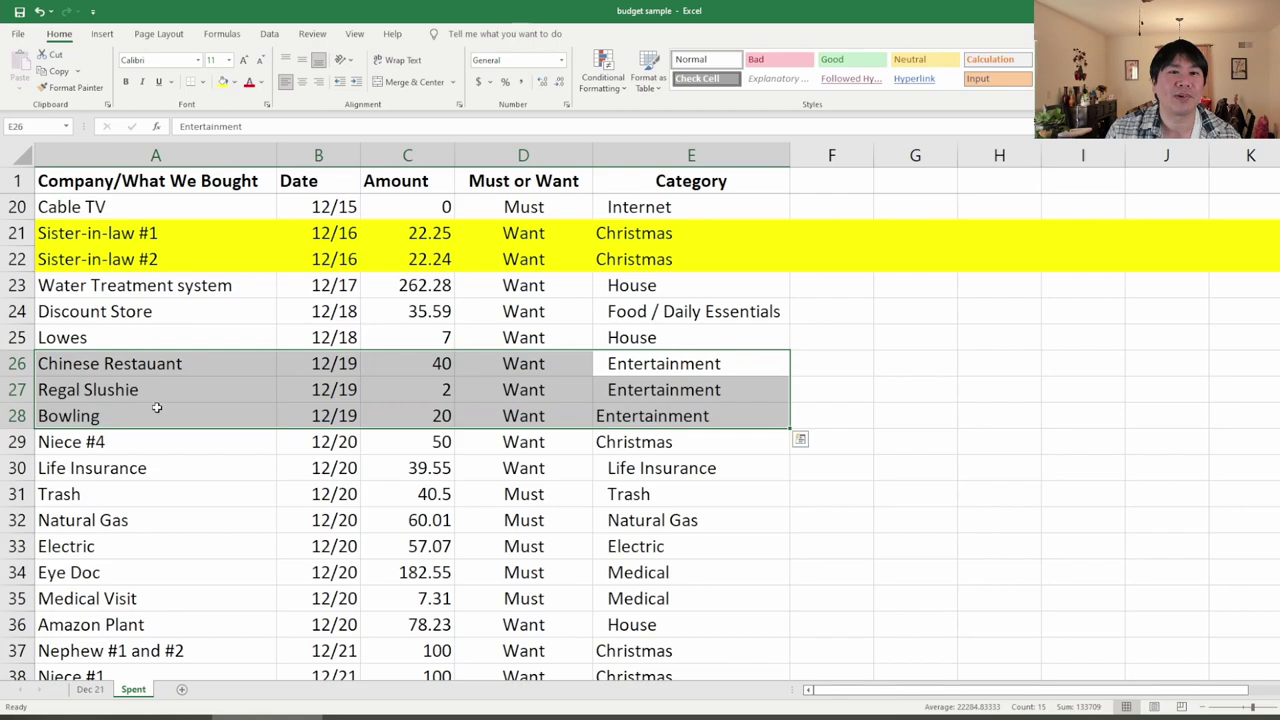
pyautogui.click(340, 389)
pyautogui.moveTo(672, 366); pyautogui.dragTo(125, 390)
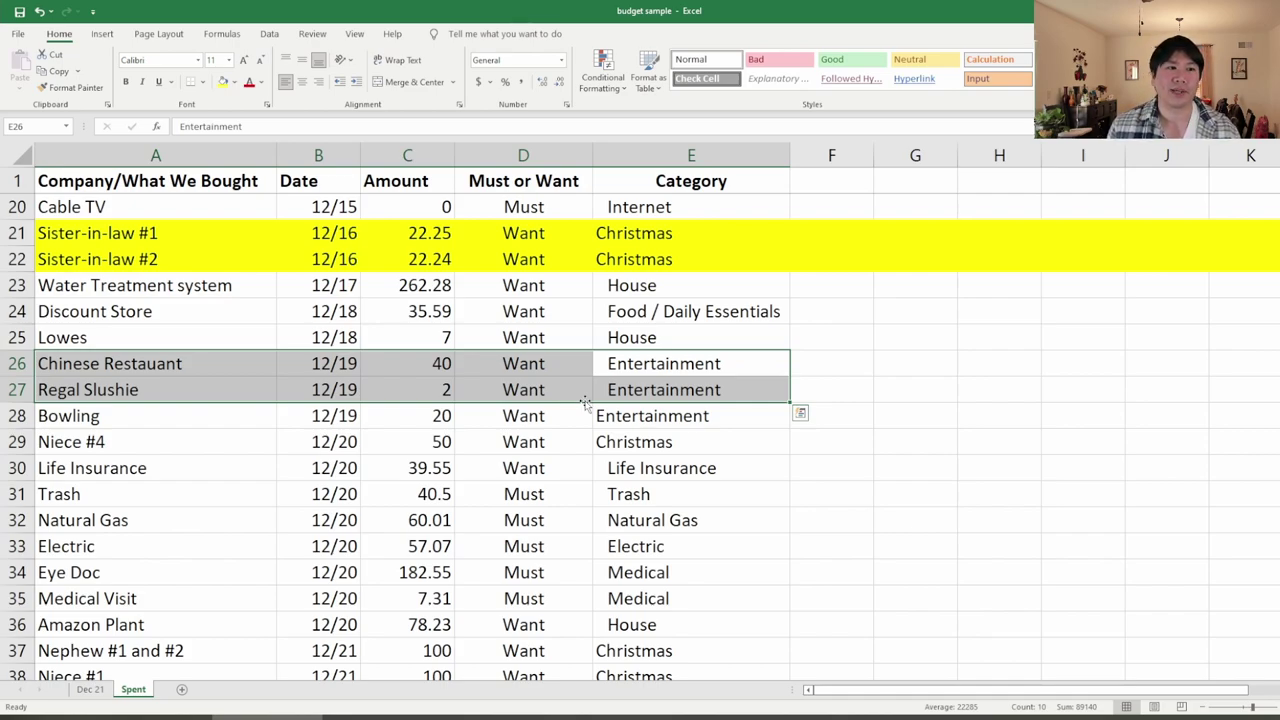
pyautogui.click(350, 364)
pyautogui.click(208, 372)
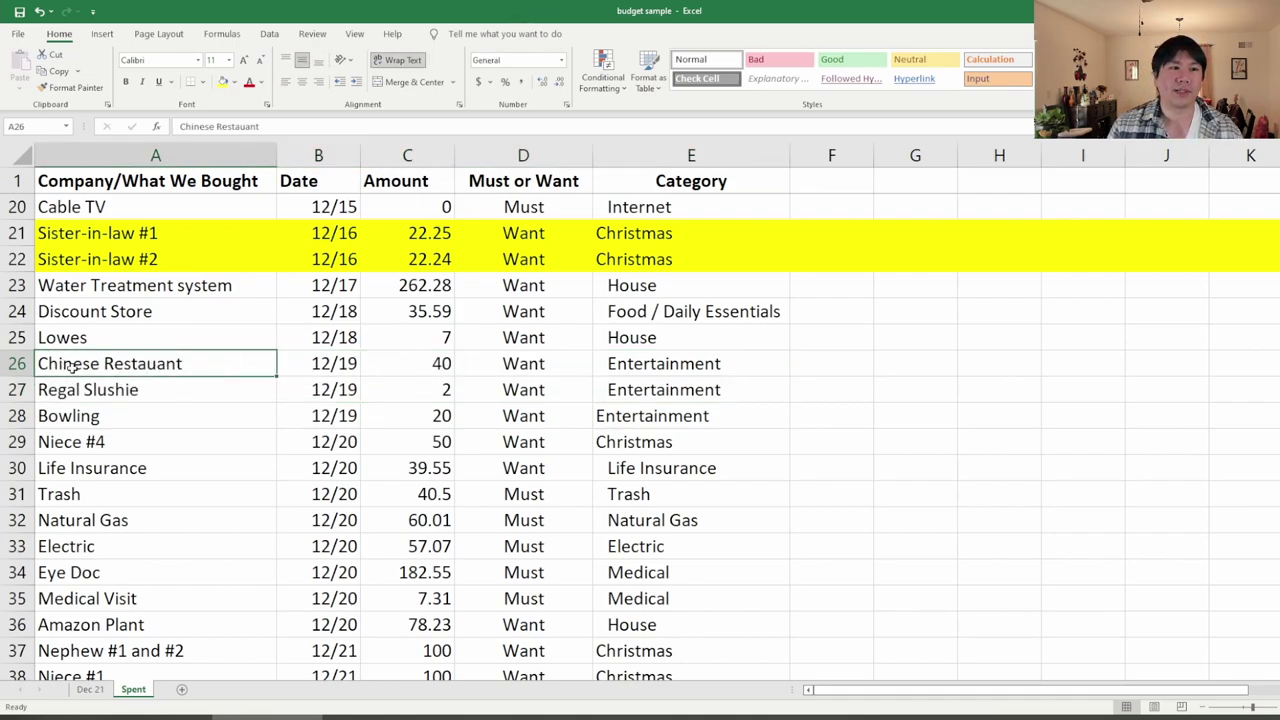
# - Compare the Entertainment category of the Chinese Restauant and Regal Slushie rows with the Discount Store's Food / Daily Essentials category
pyautogui.click(152, 388)
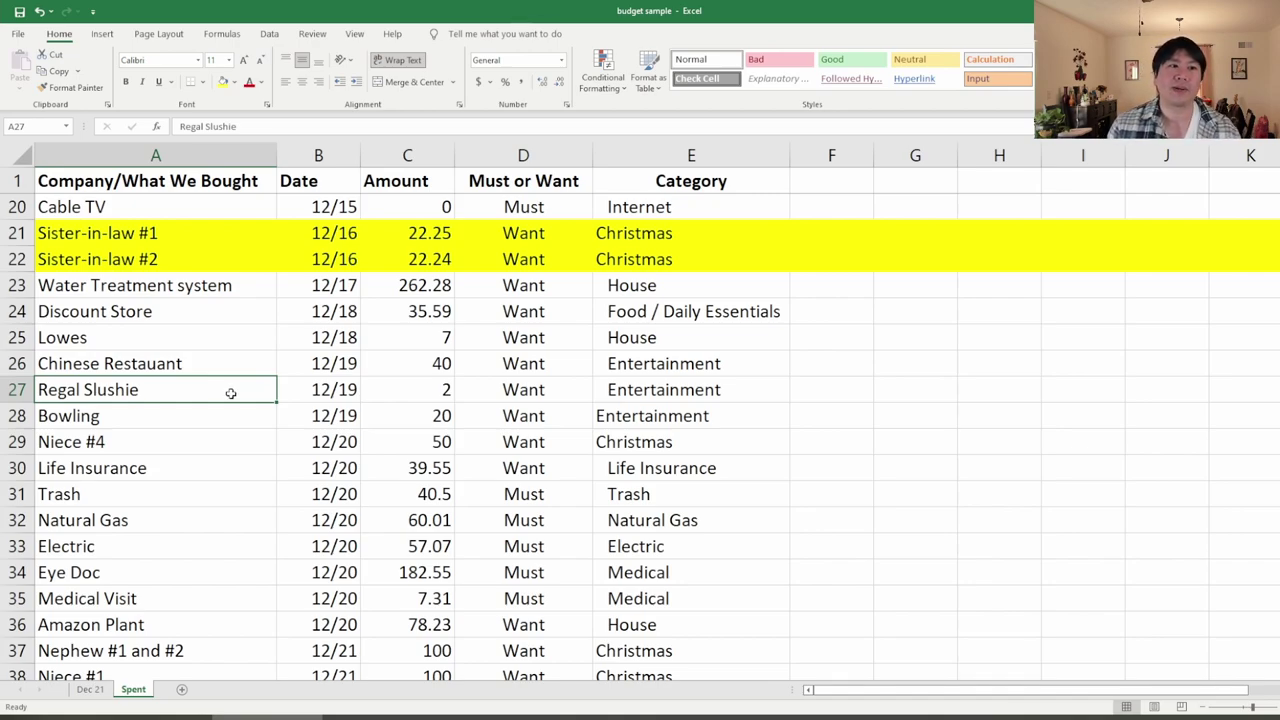
pyautogui.click(634, 390)
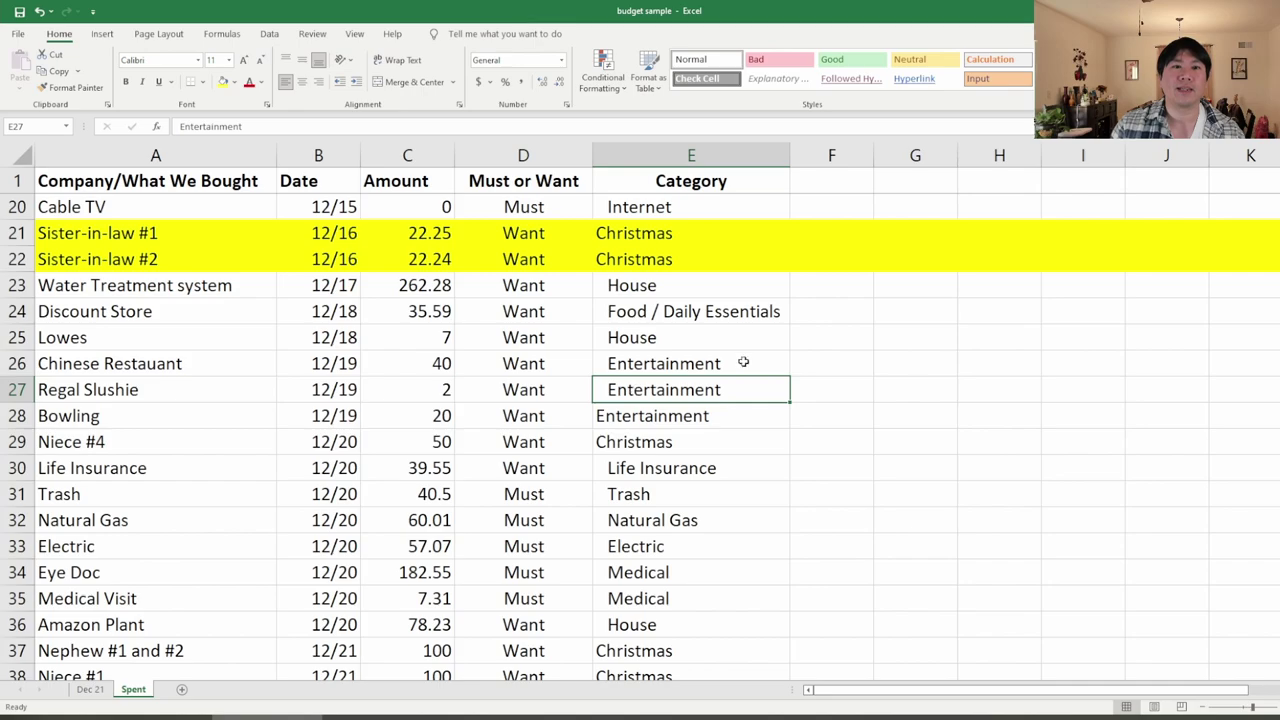
pyautogui.click(725, 313)
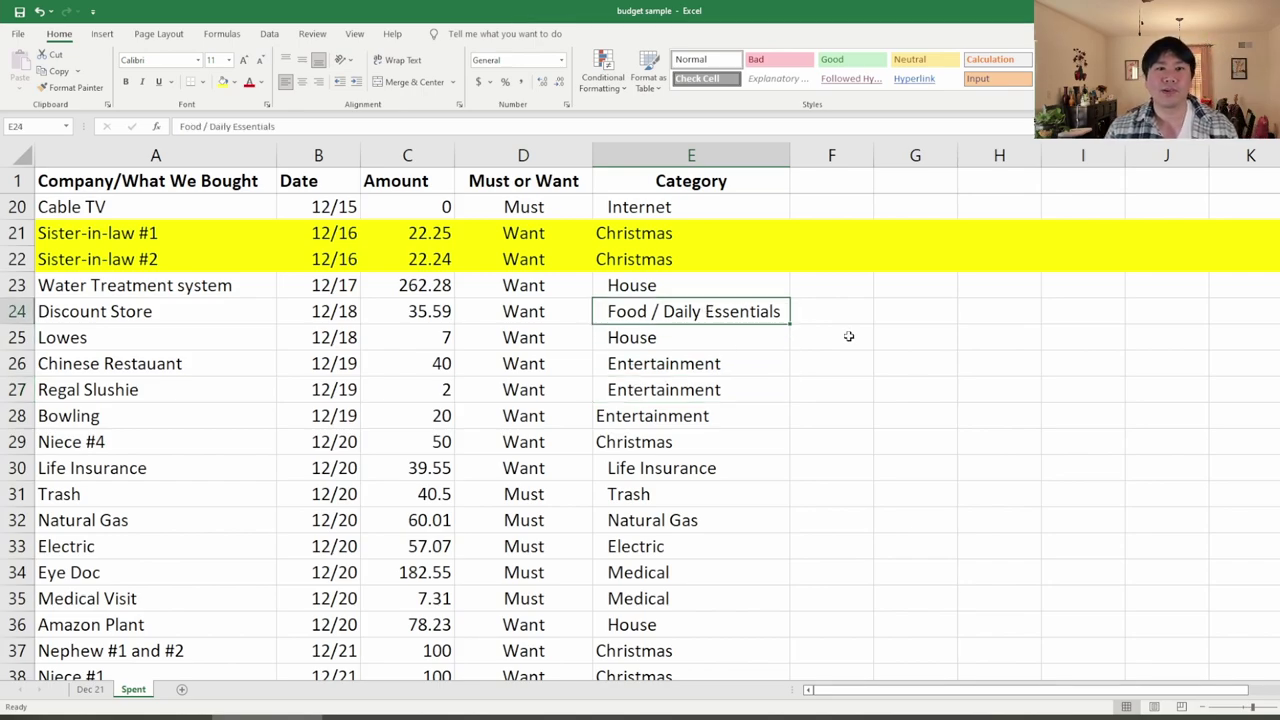
pyautogui.moveTo(145, 362); pyautogui.dragTo(650, 388)
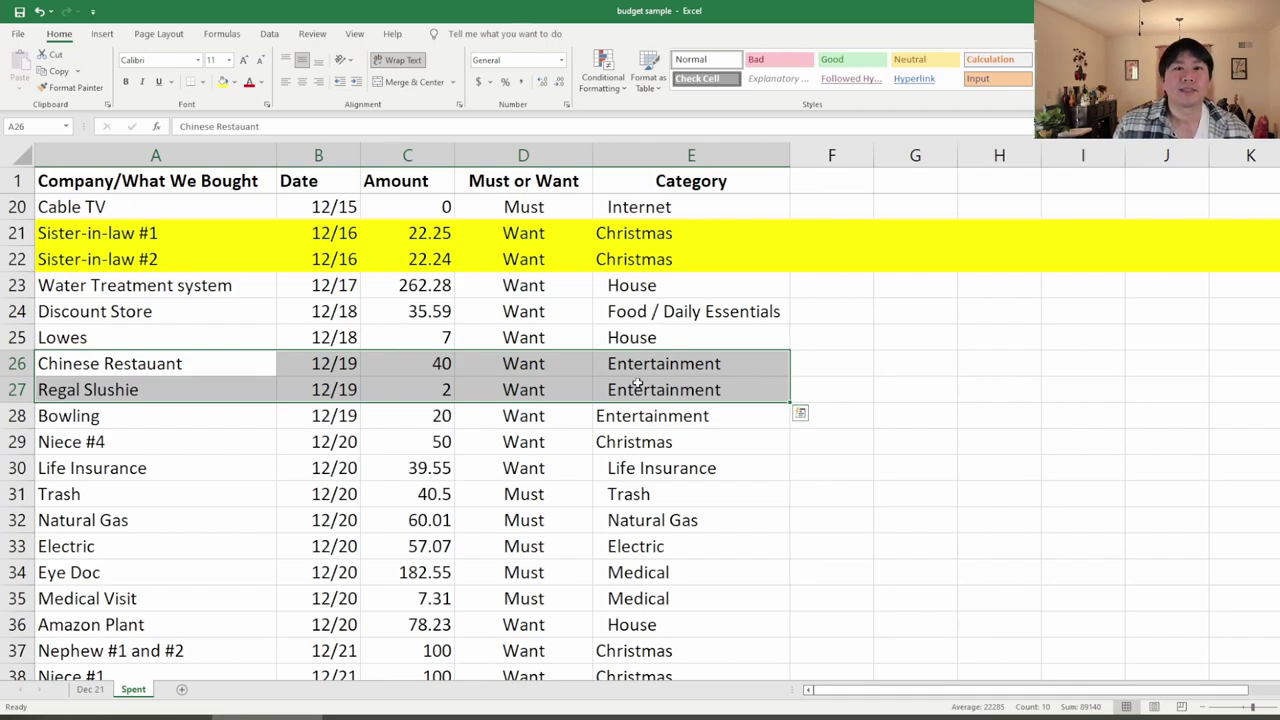
pyautogui.click(632, 318)
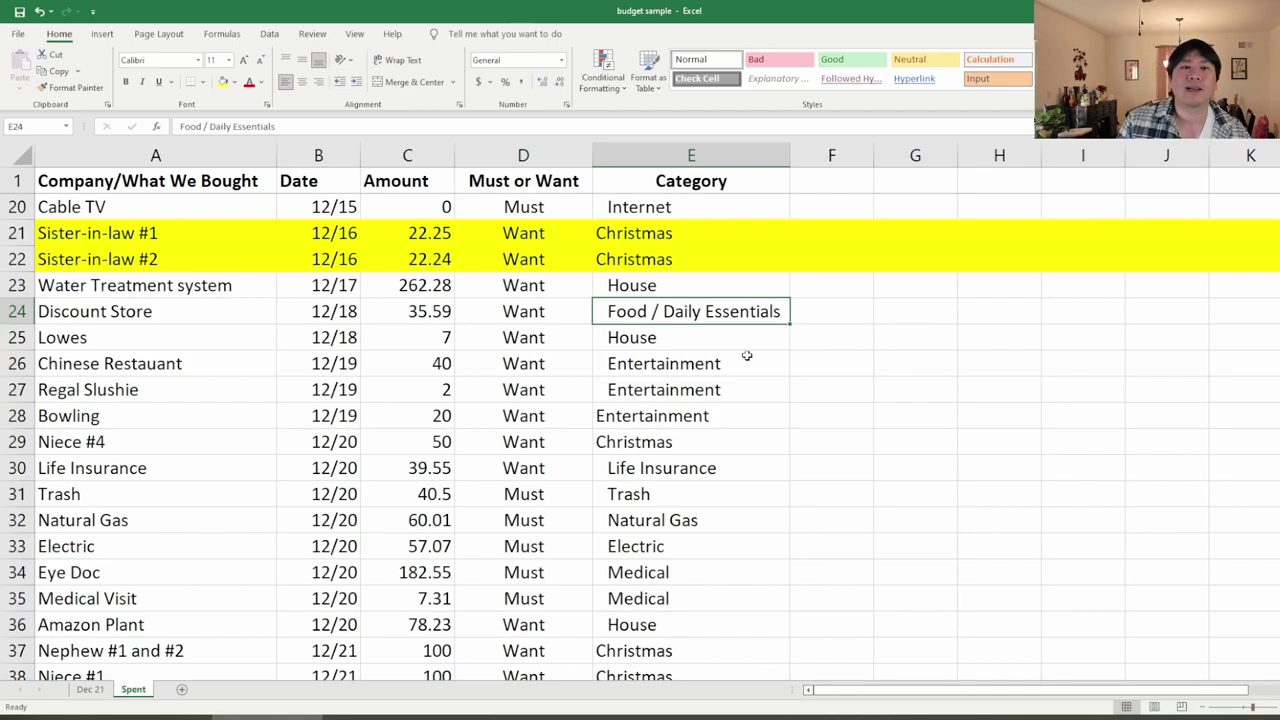
pyautogui.moveTo(698, 368); pyautogui.dragTo(587, 385)
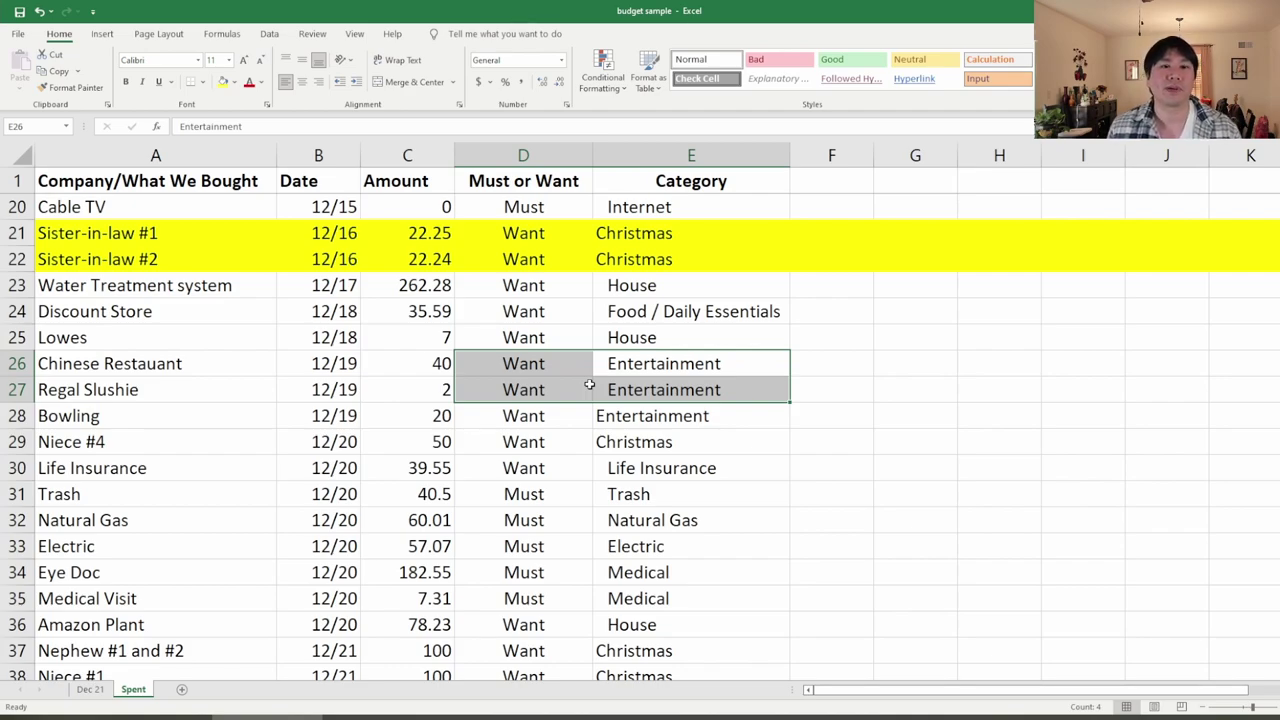
pyautogui.click(644, 381)
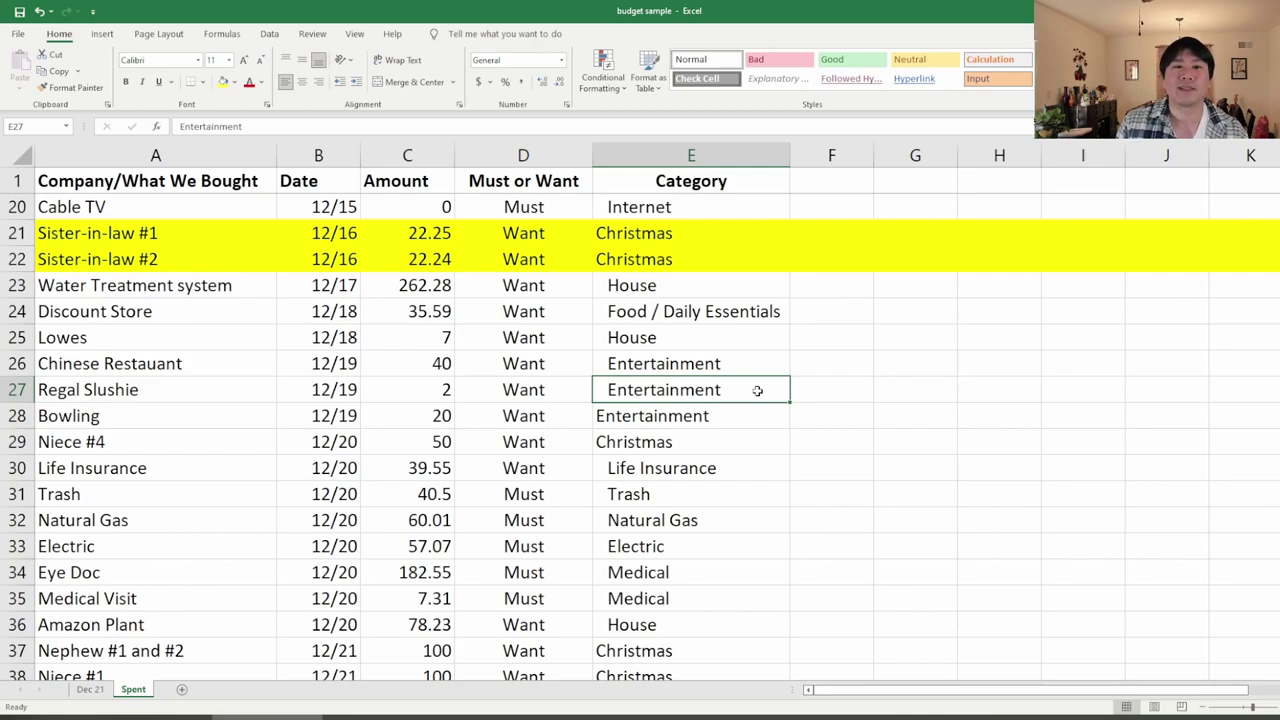
pyautogui.click(765, 318)
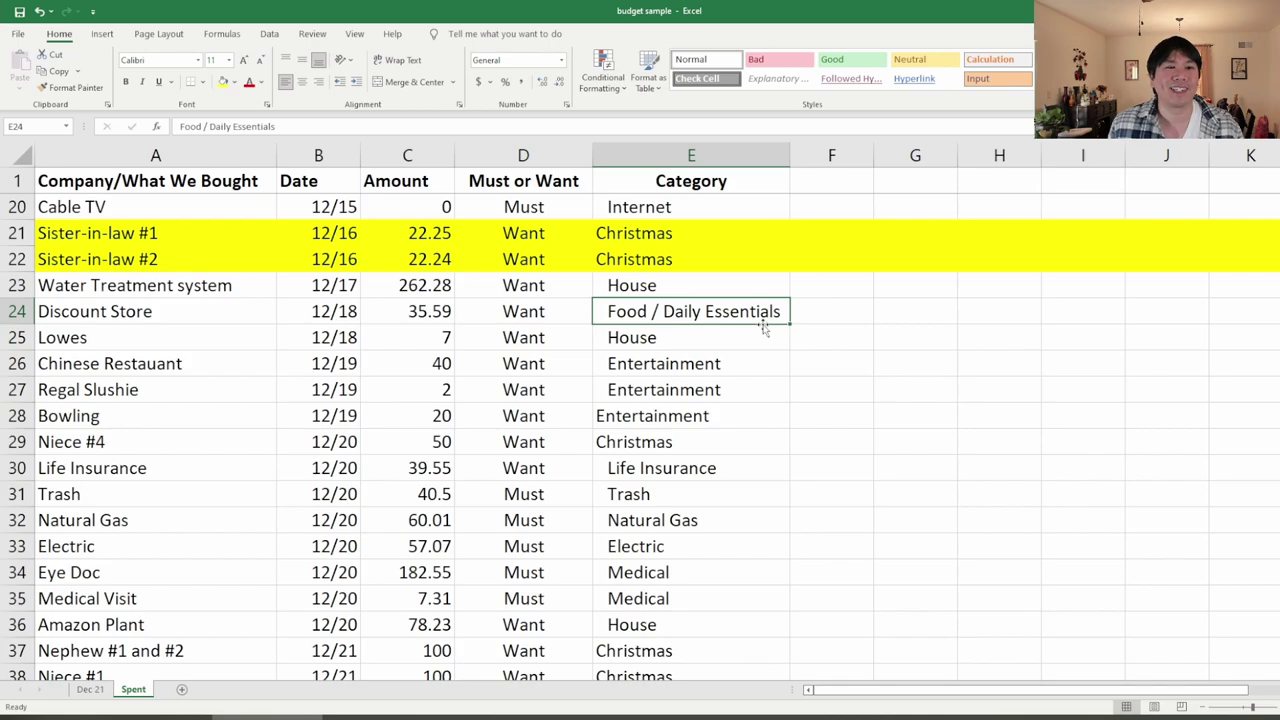
# - Point out the Bowling entry and highlight the entire Niece #4 row in yellow
pyautogui.click(52, 420)
pyautogui.click(92, 441)
pyautogui.scroll(-1, 170, 414)
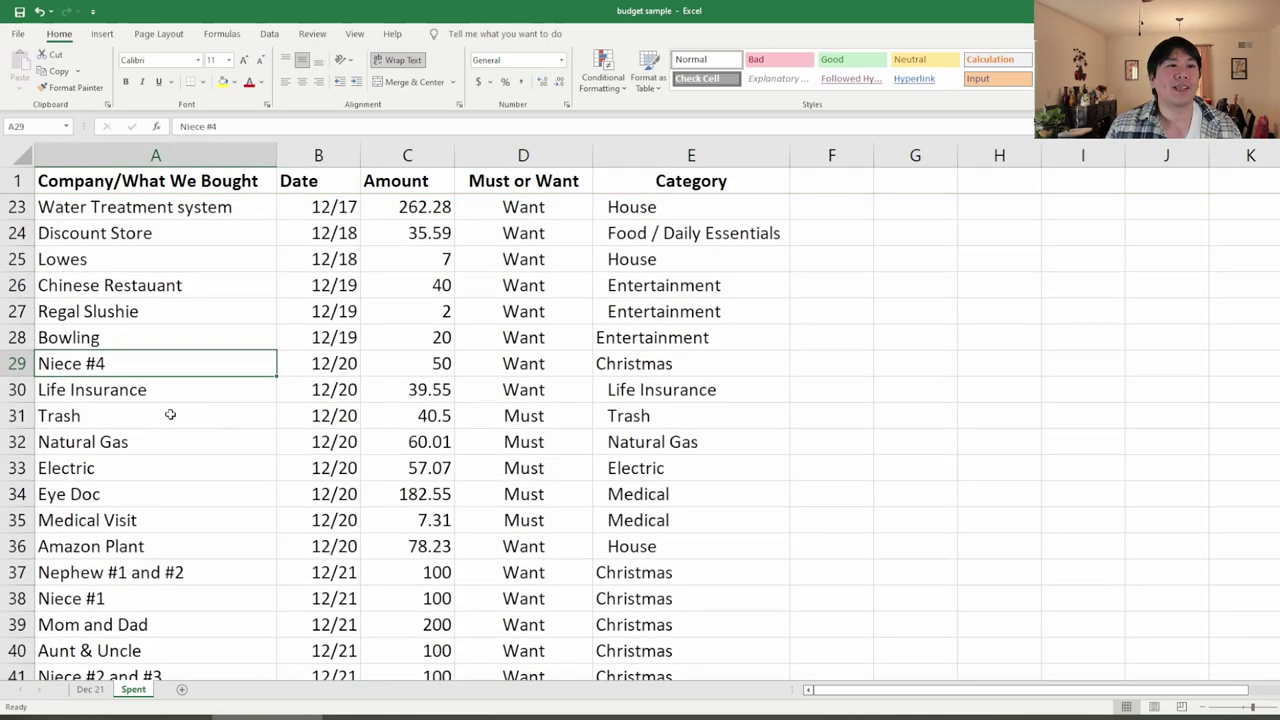
pyautogui.scroll(1, 170, 414)
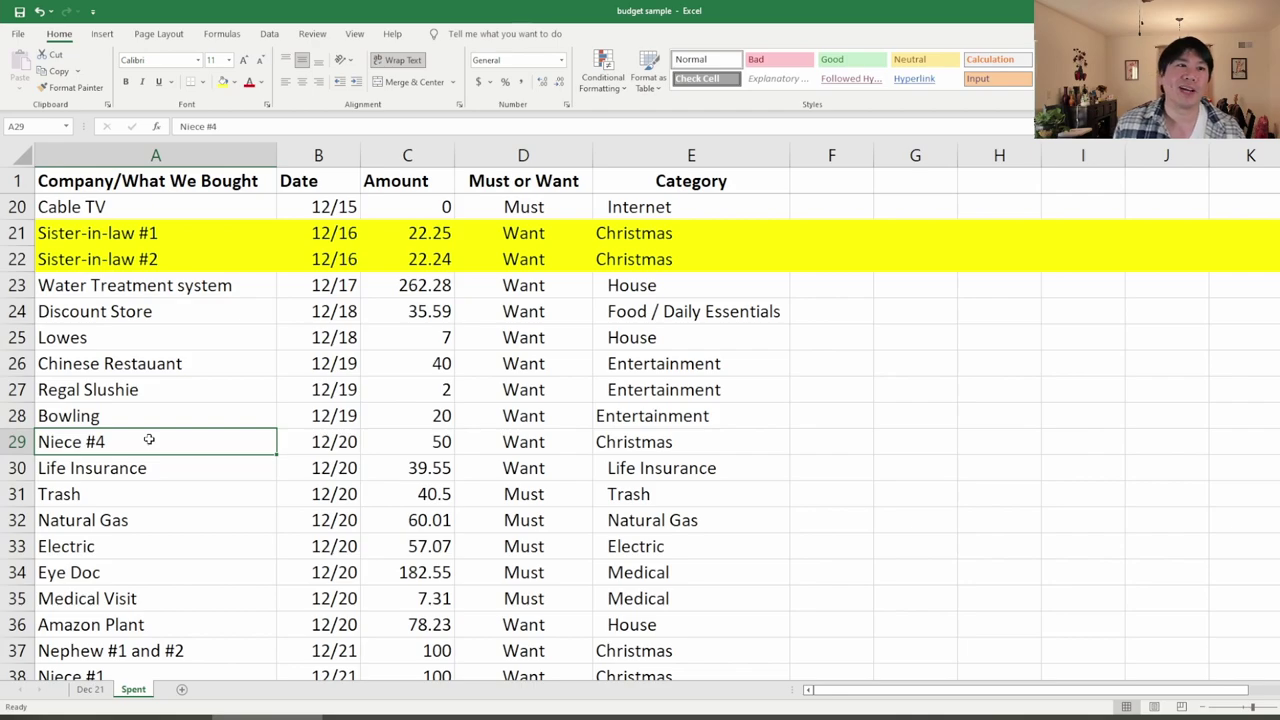
pyautogui.click(17, 441)
pyautogui.click(220, 88)
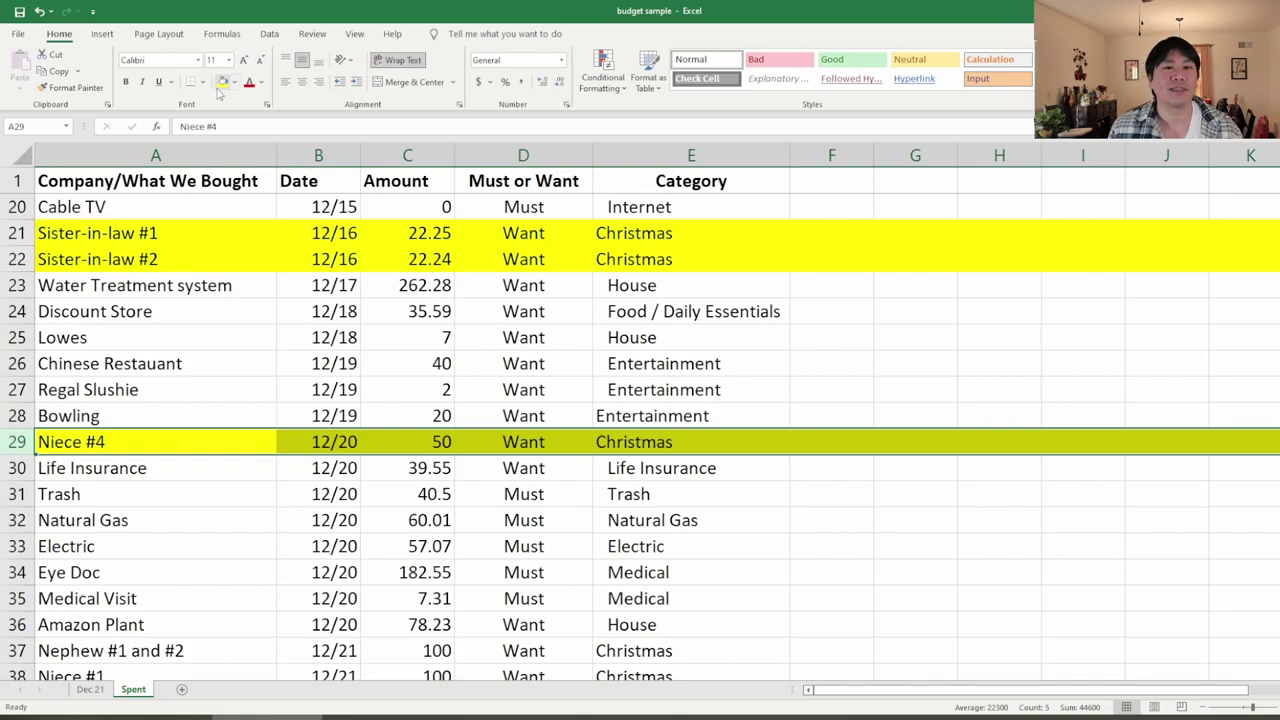
# - Review the Life Insurance, Trash, Natural Gas and Electric entries and their categories in rows 30 to 33
pyautogui.scroll(-2, 557, 334)
pyautogui.click(614, 311)
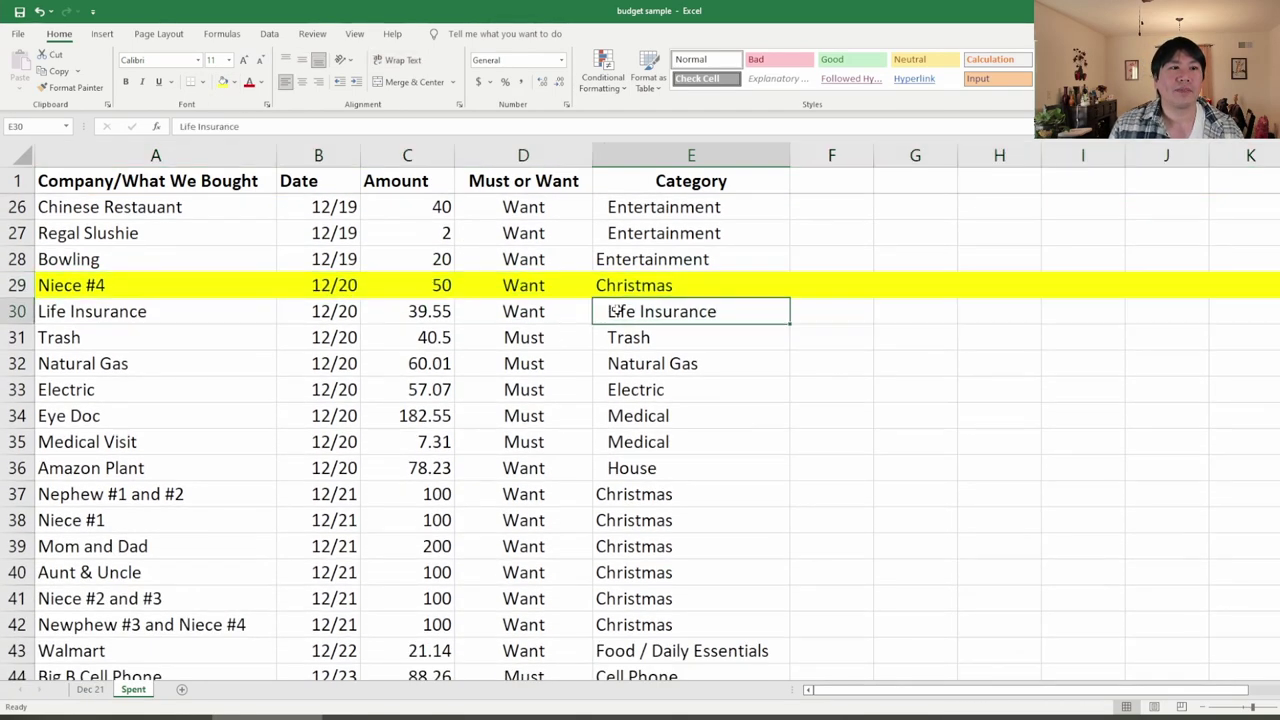
pyautogui.click(606, 338)
pyautogui.click(608, 355)
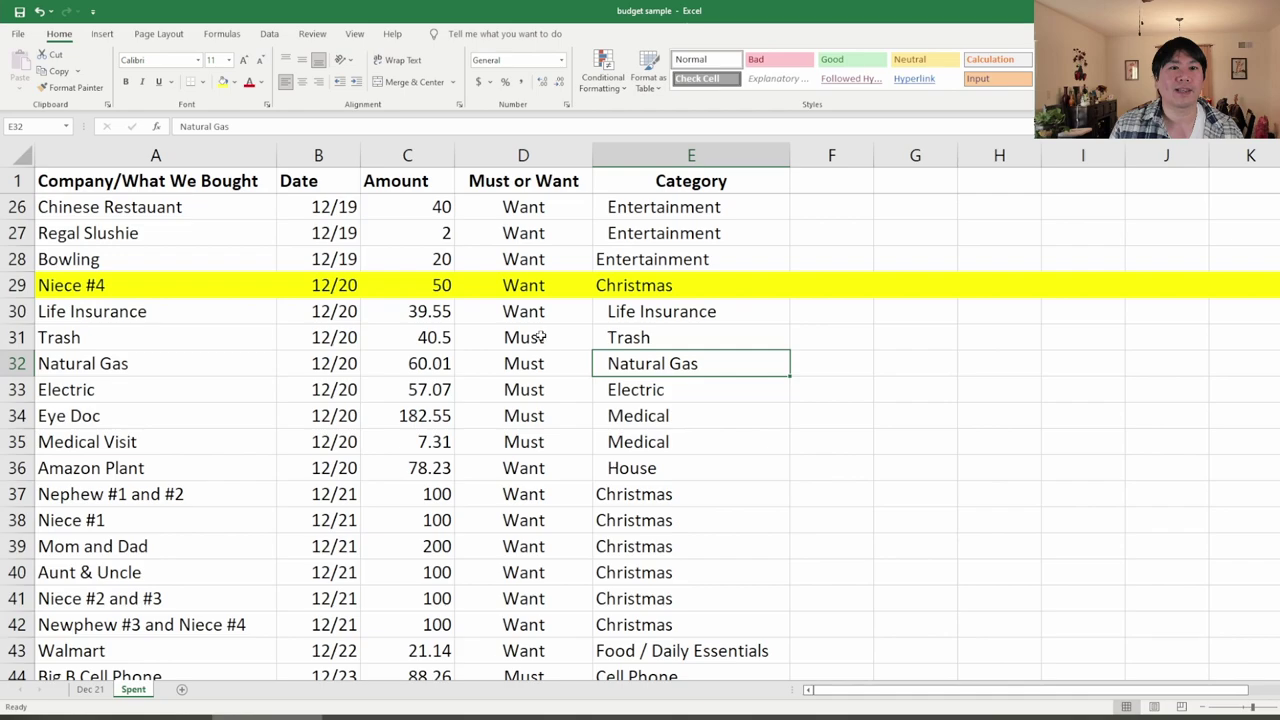
pyautogui.moveTo(628, 337)
pyautogui.mouseDown()
pyautogui.moveTo(606, 363)
pyautogui.moveTo(520, 383)
pyautogui.moveTo(191, 391)
pyautogui.moveTo(251, 400)
pyautogui.mouseUp()
# - Review the Eye Doc and Medical Visit entries with their Medical category, and the Amazon Plant purchase with its House category
pyautogui.click(569, 417)
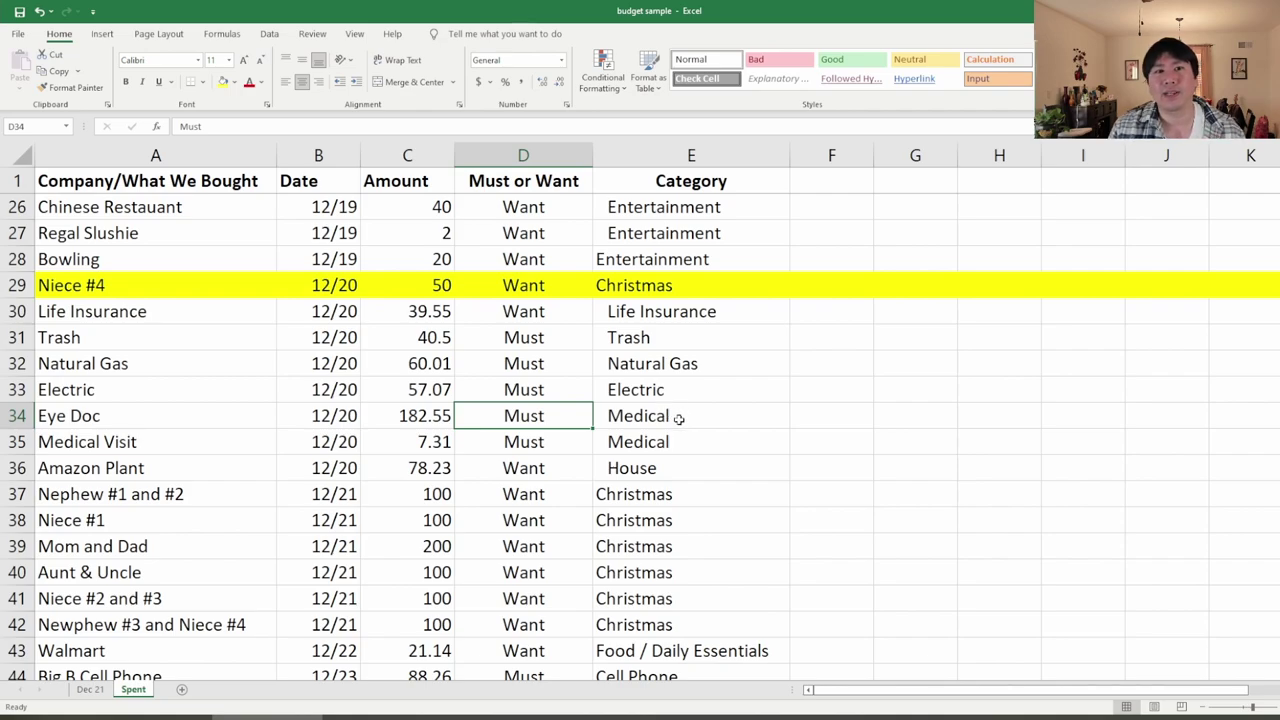
pyautogui.click(676, 417)
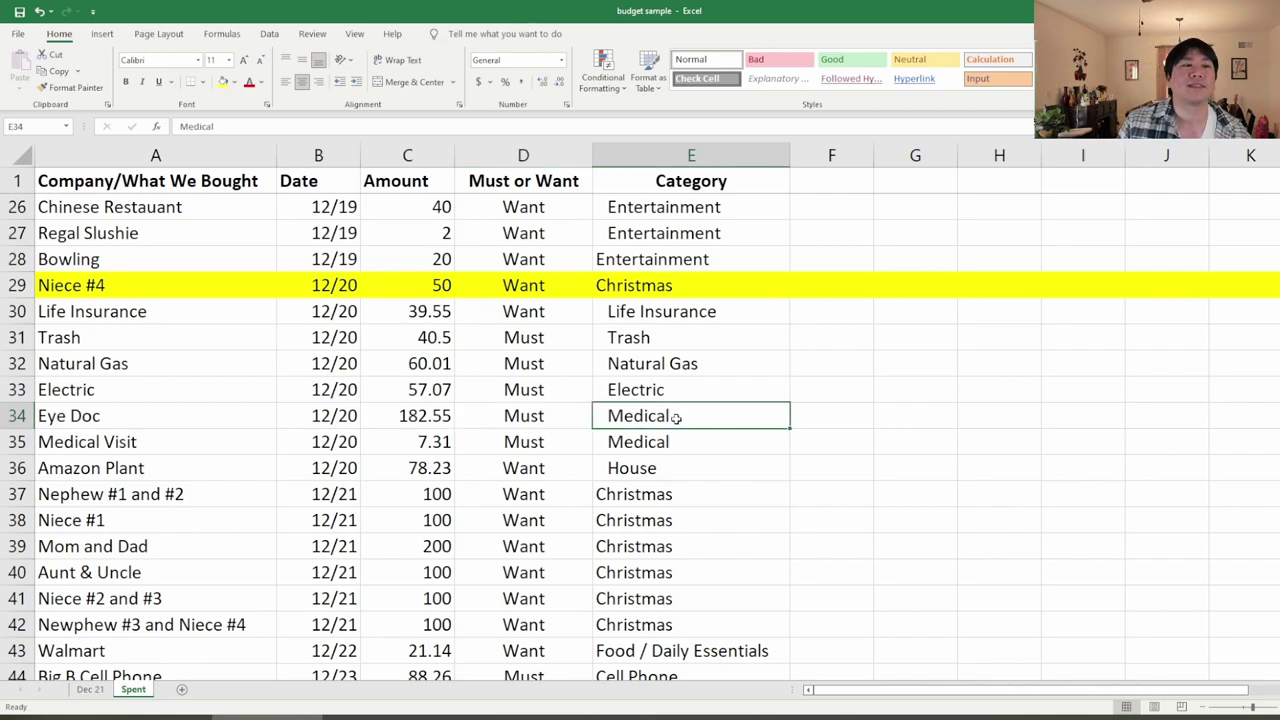
pyautogui.moveTo(676, 417); pyautogui.dragTo(200, 443)
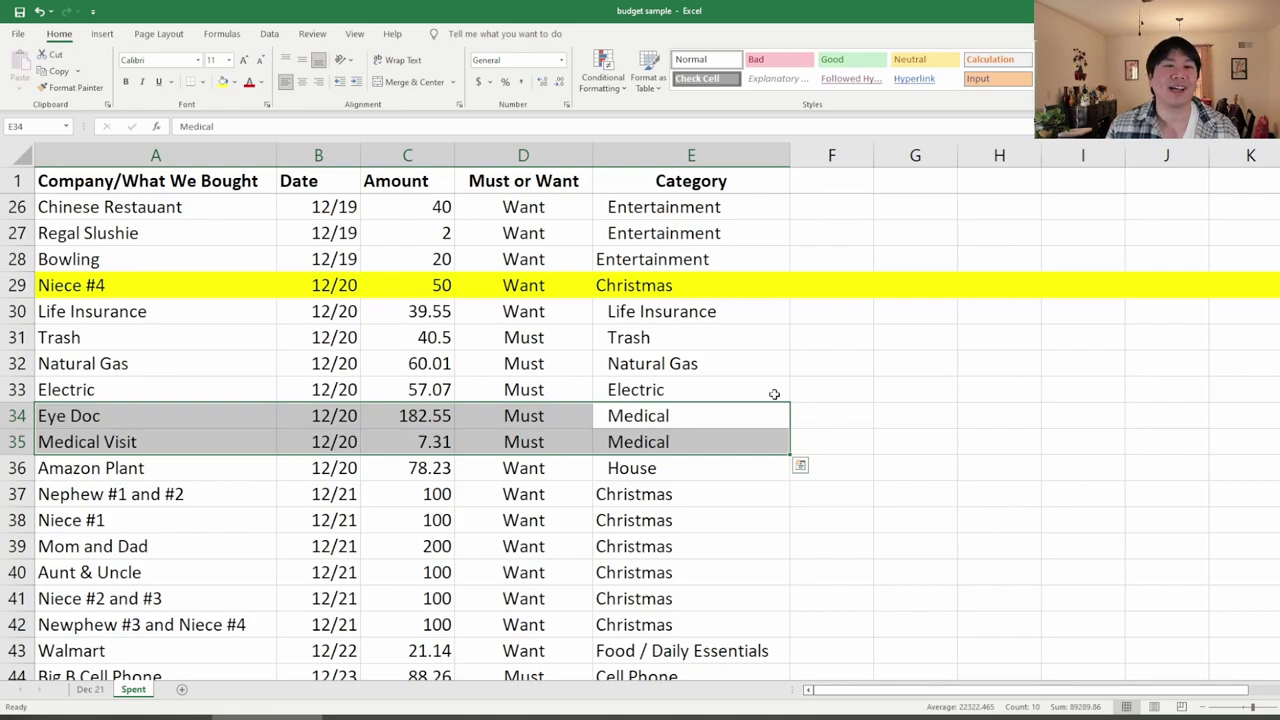
pyautogui.scroll(-1, 774, 394)
pyautogui.click(689, 397)
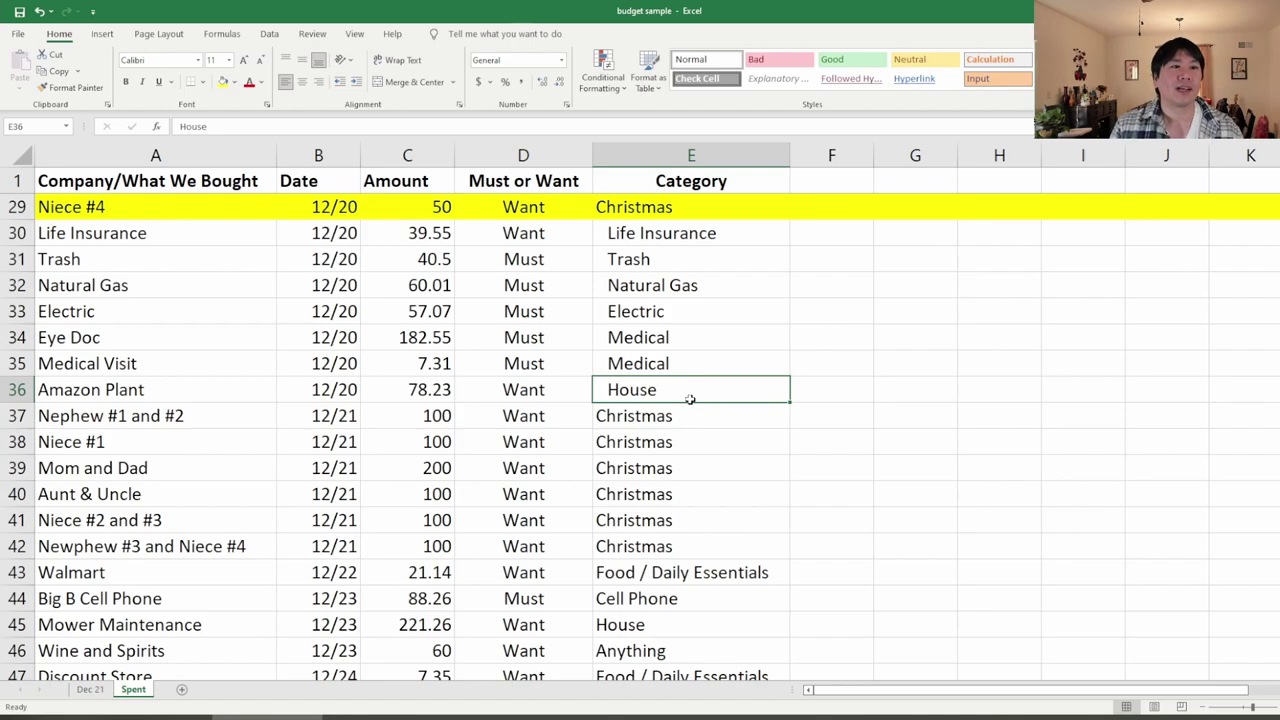
pyautogui.click(200, 380)
pyautogui.click(628, 390)
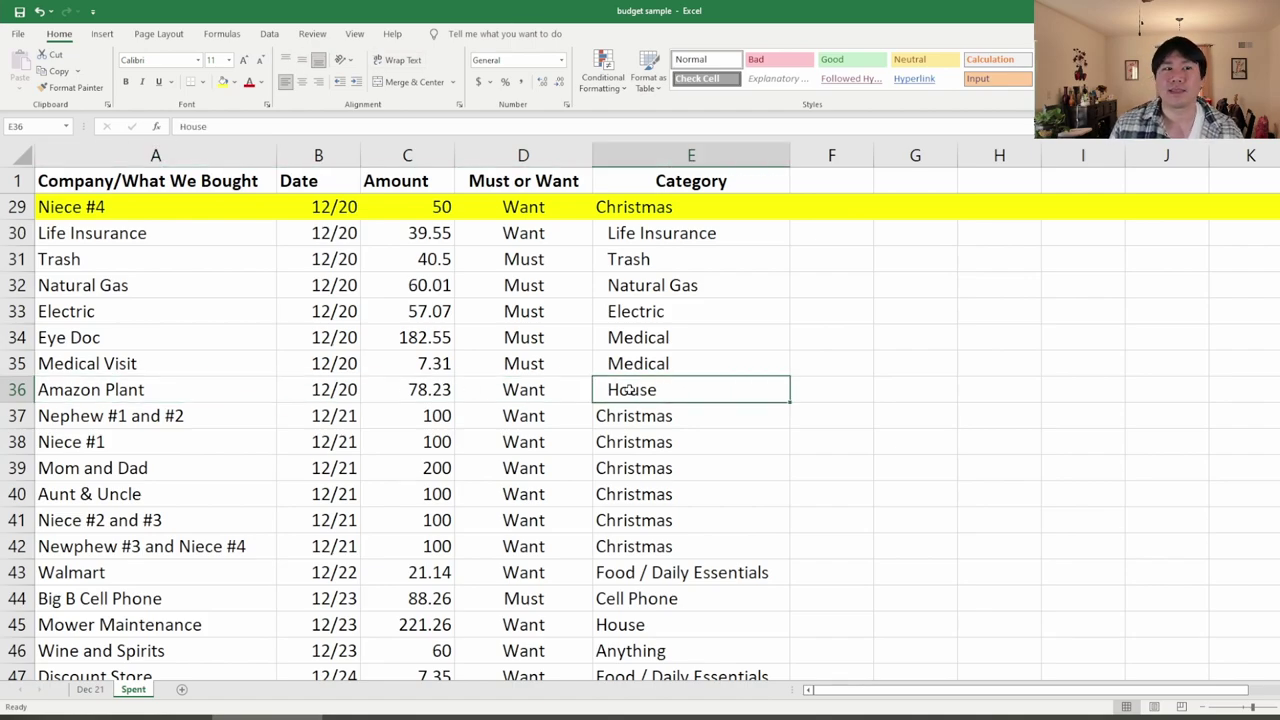
# - Highlight the 12/21 Christmas gift entries in yellow across columns A to E, from Nephew #1 and #2 through Newphew #3 and Niece #4
pyautogui.scroll(-1, 628, 390)
pyautogui.moveTo(689, 340); pyautogui.dragTo(84, 455)
pyautogui.click(224, 81)
pyautogui.click(420, 365)
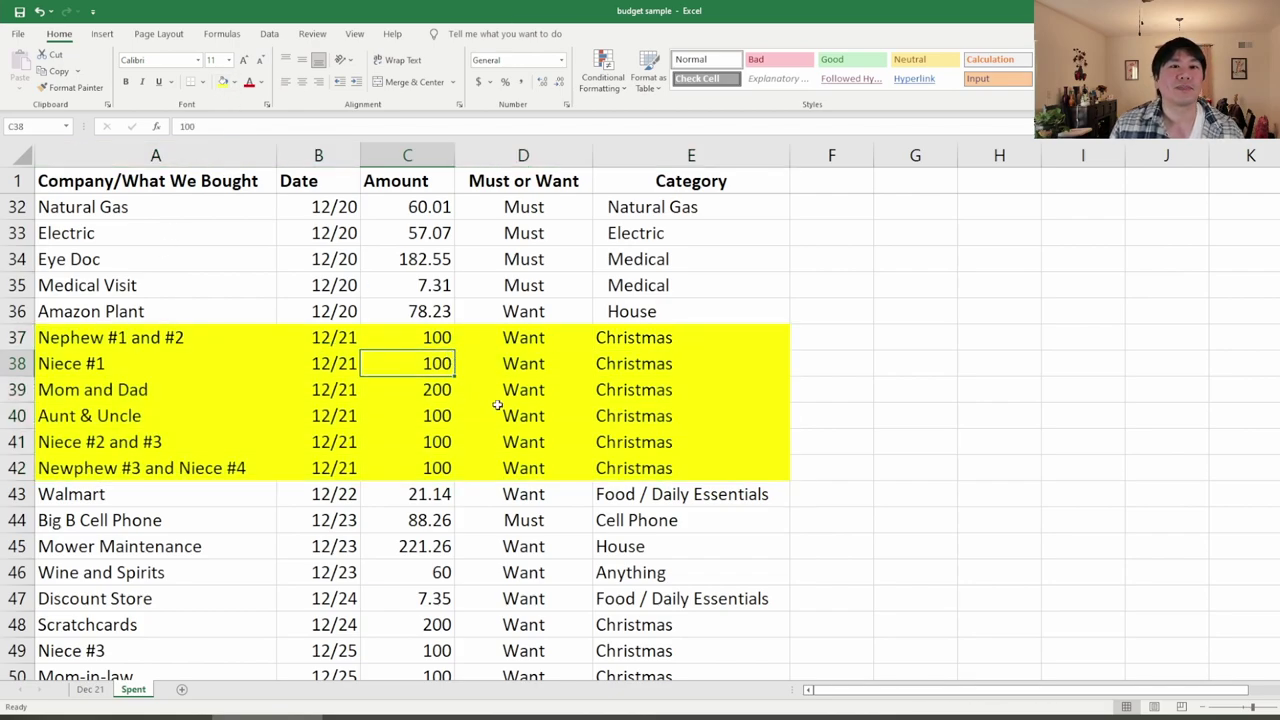
pyautogui.scroll(-2, 500, 407)
pyautogui.scroll(2, 503, 407)
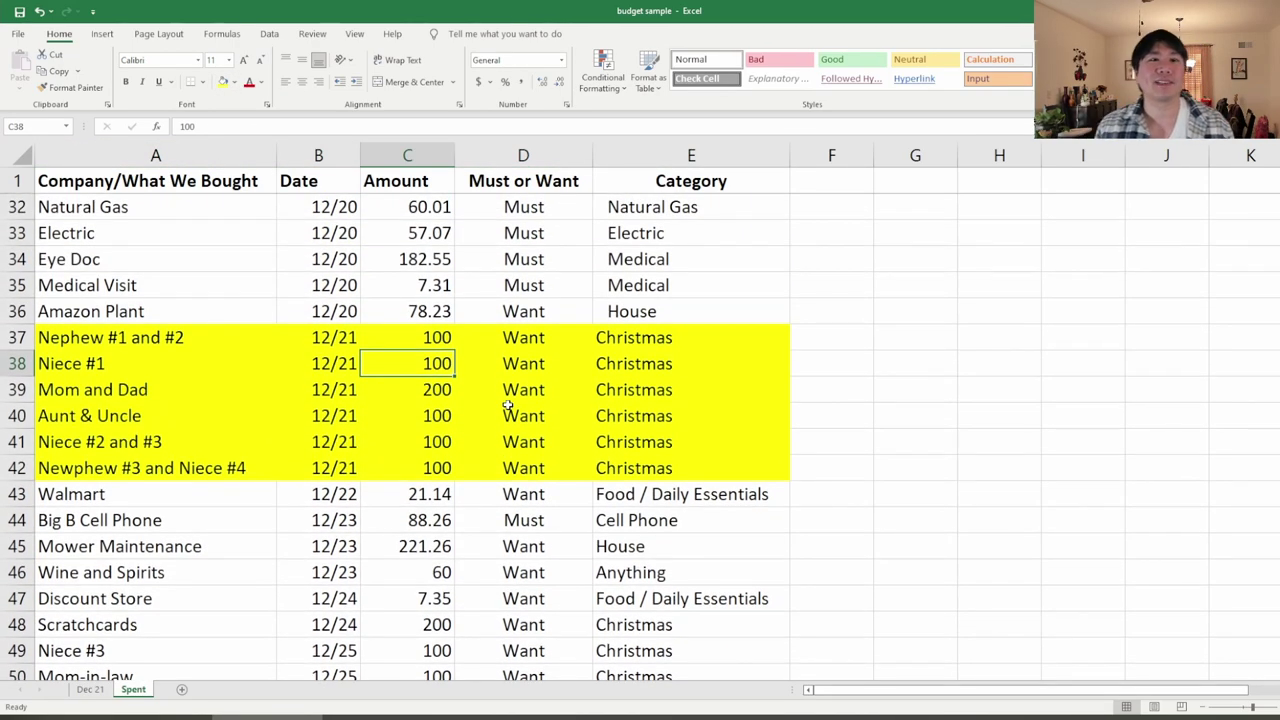
pyautogui.scroll(-1, 508, 405)
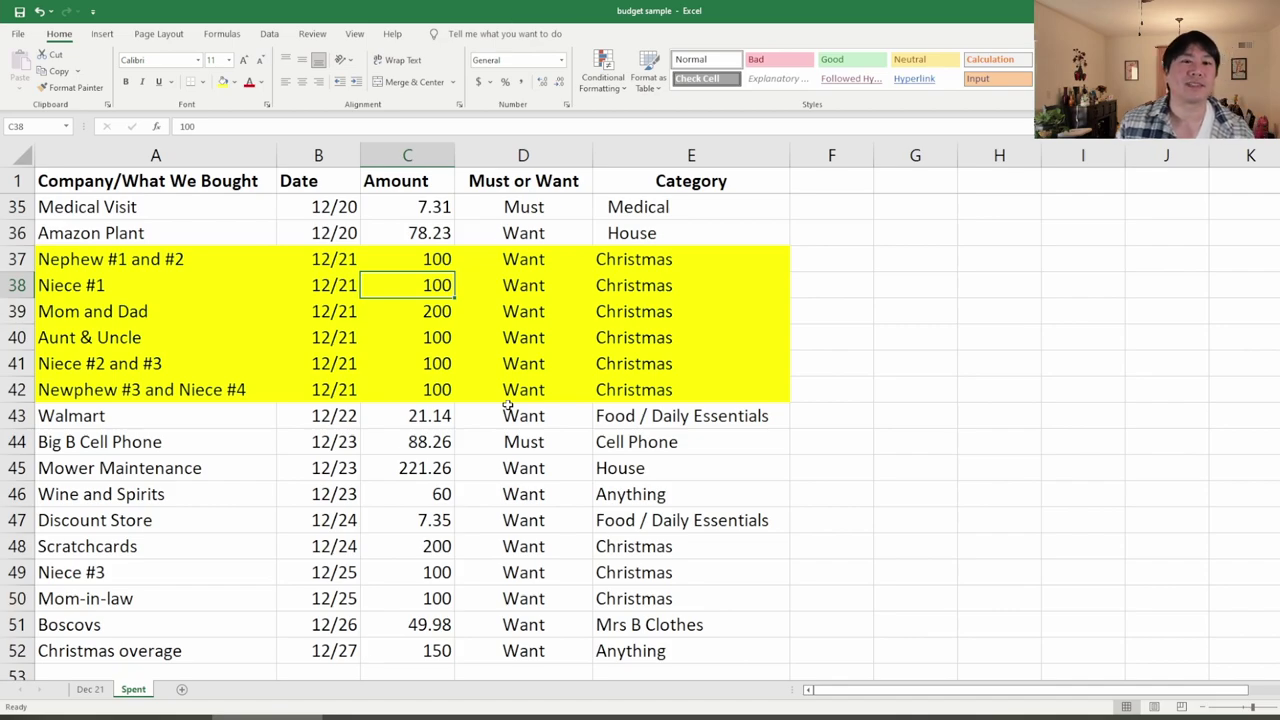
pyautogui.click(533, 365)
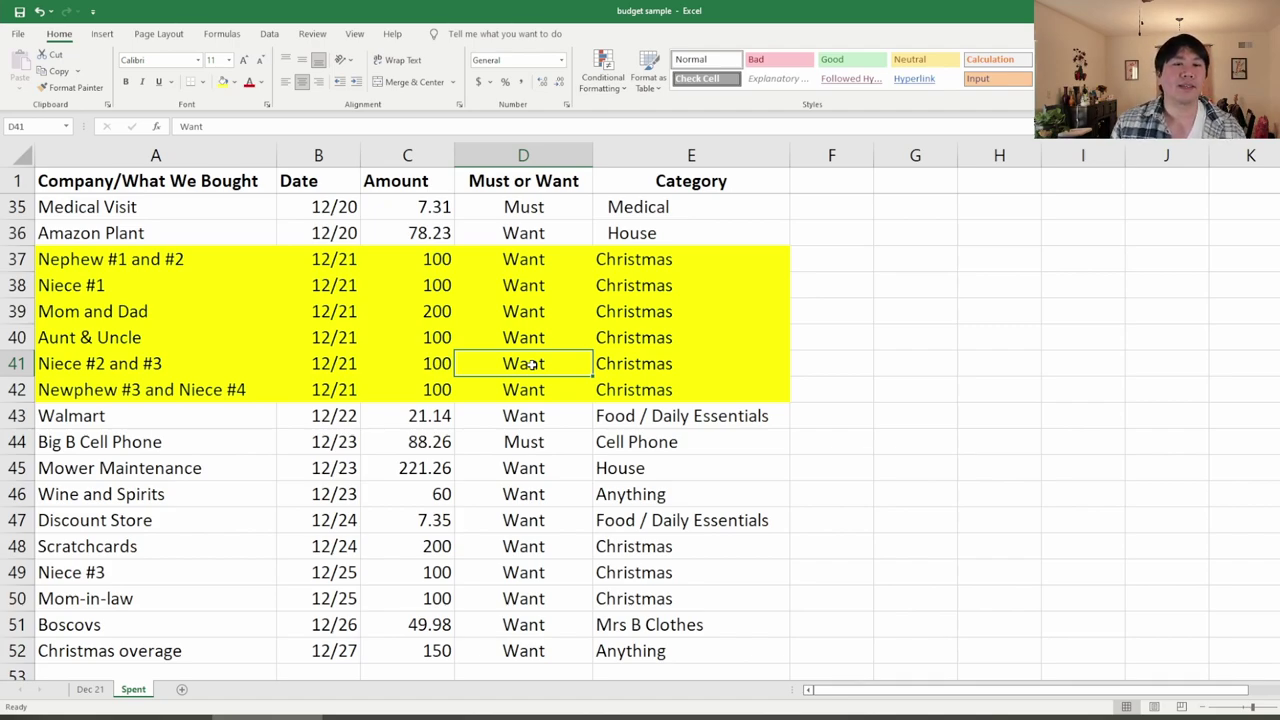
# - Highlight the Slush Fund label, date and amount in yellow in the Actuals section of the Dec 21 sheet
pyautogui.click(90, 689)
pyautogui.scroll(5, 300, 572)
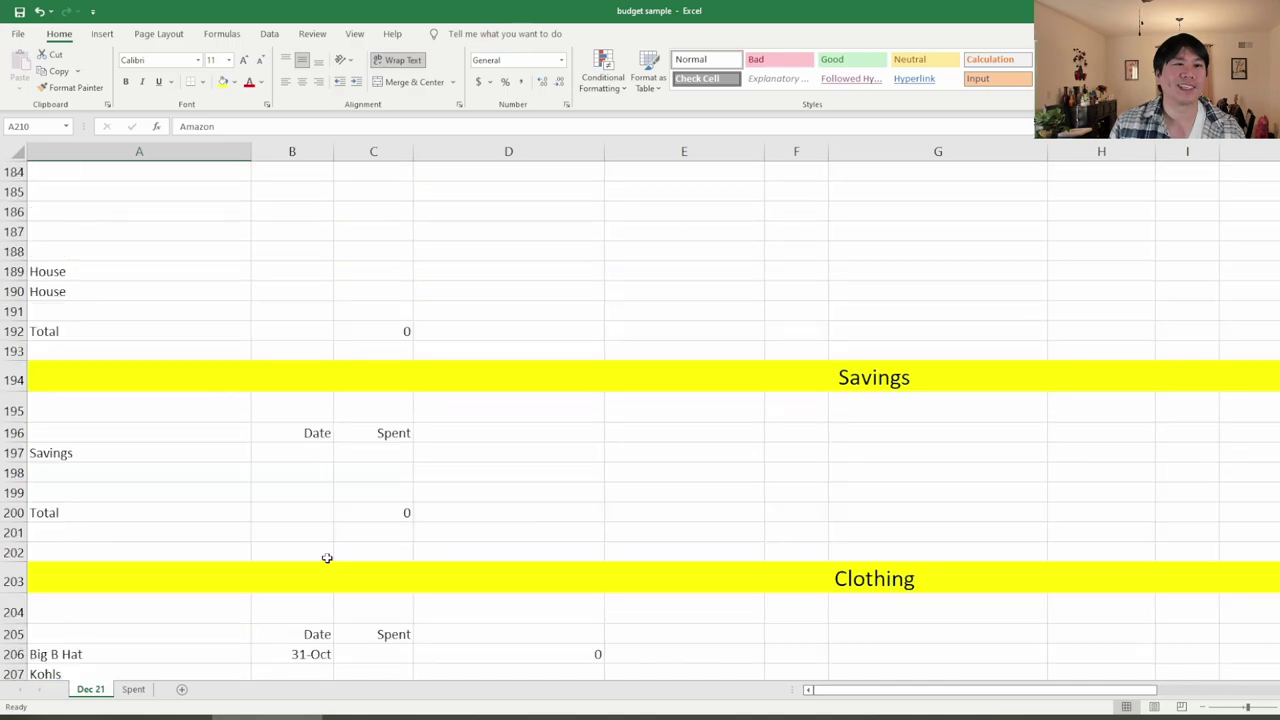
pyautogui.scroll(20, 327, 557)
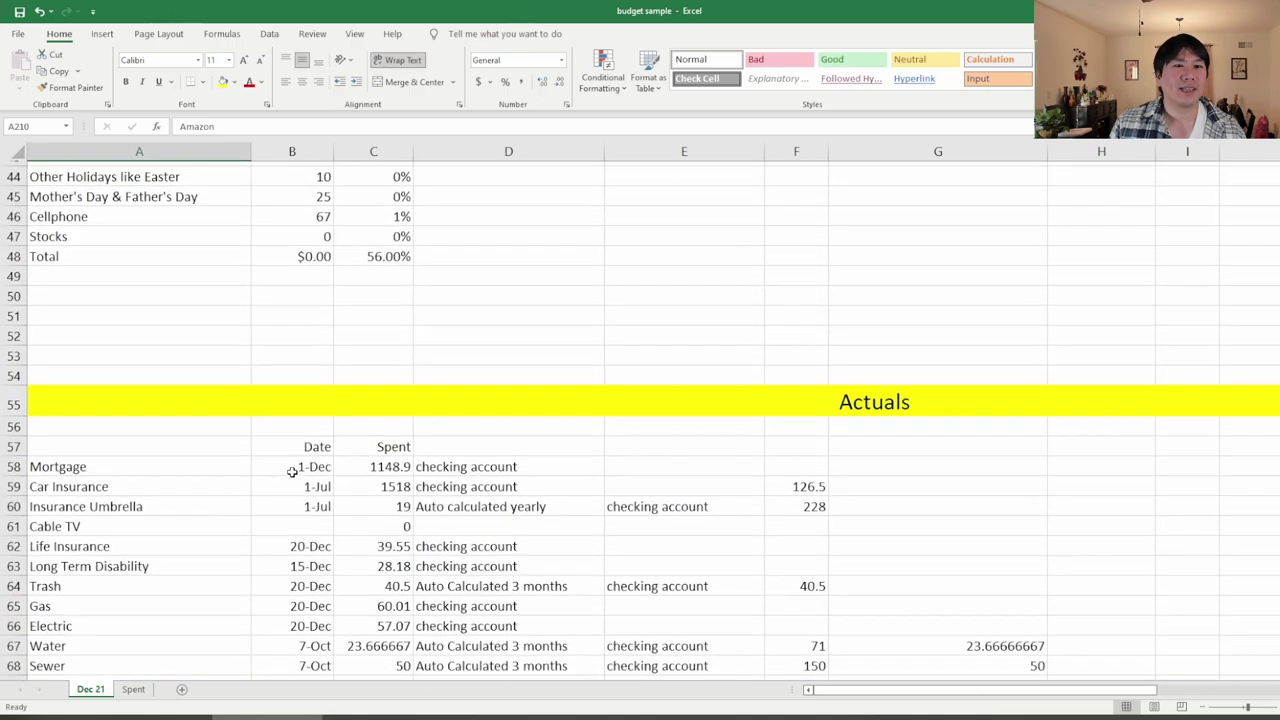
pyautogui.scroll(12, 290, 470)
pyautogui.scroll(-12, 288, 470)
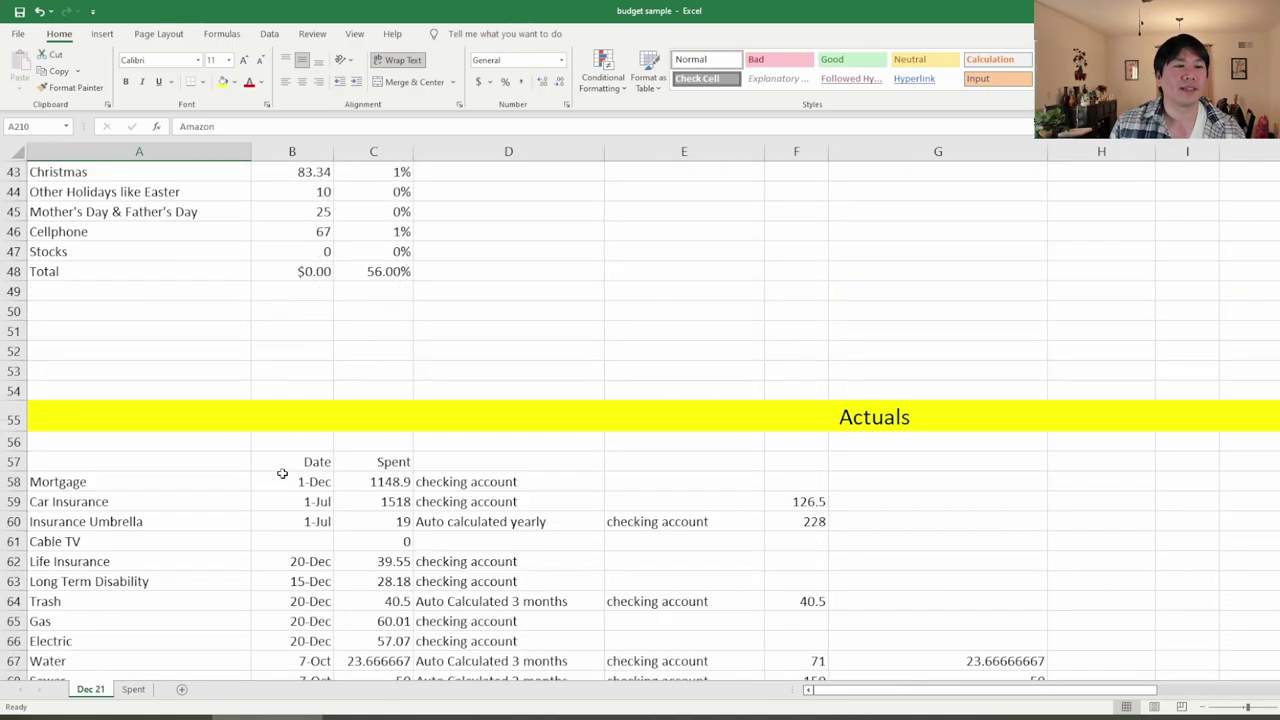
pyautogui.scroll(-5, 282, 473)
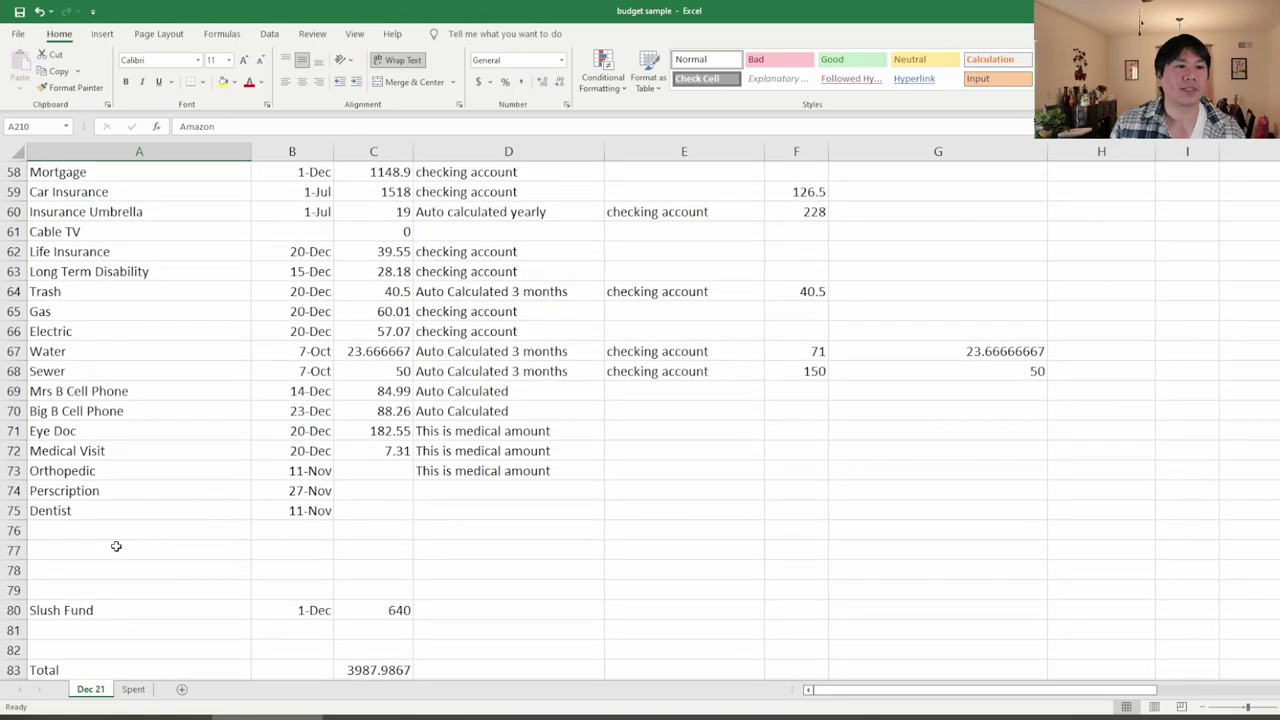
pyautogui.click(85, 612)
pyautogui.scroll(-2, 130, 608)
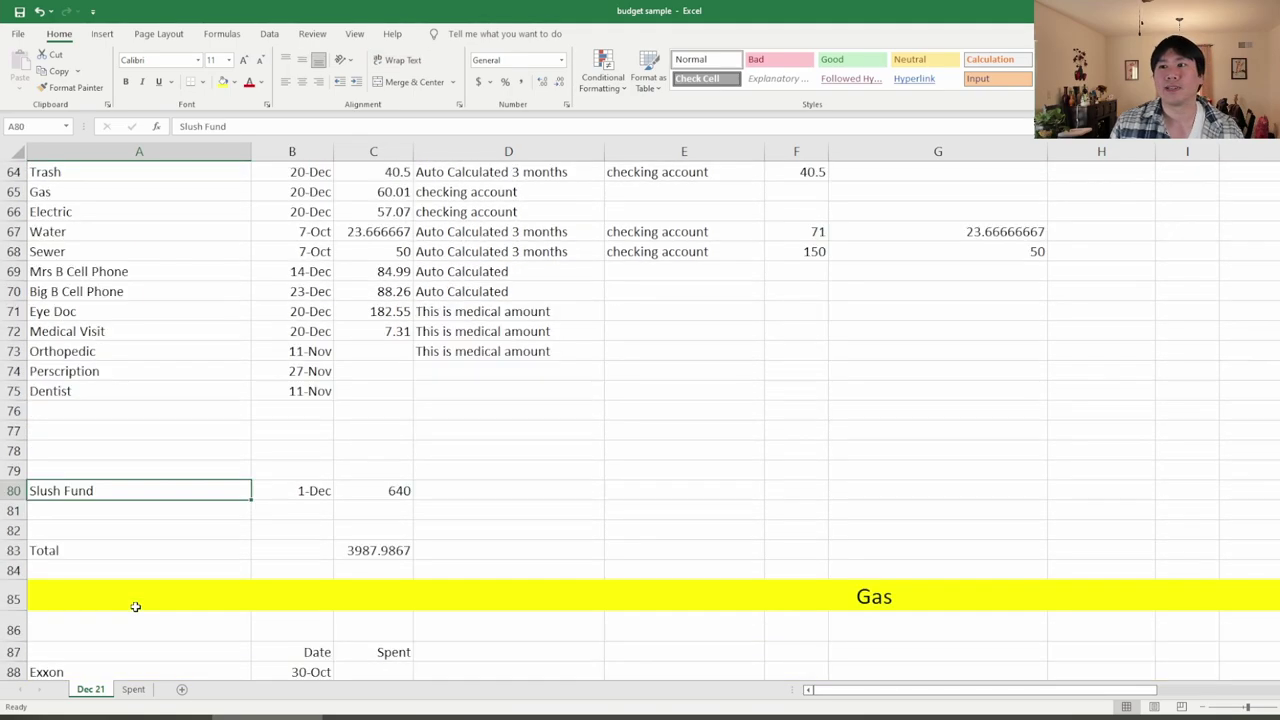
pyautogui.moveTo(395, 491); pyautogui.dragTo(134, 491)
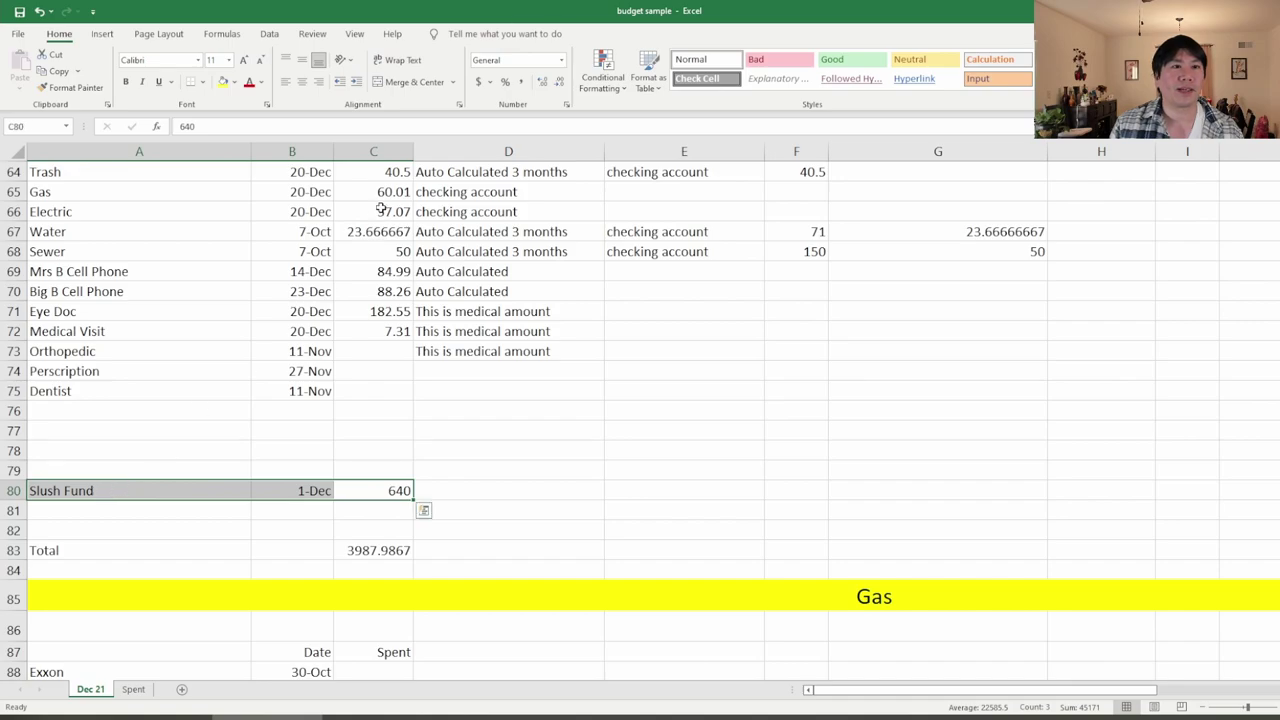
pyautogui.click(223, 81)
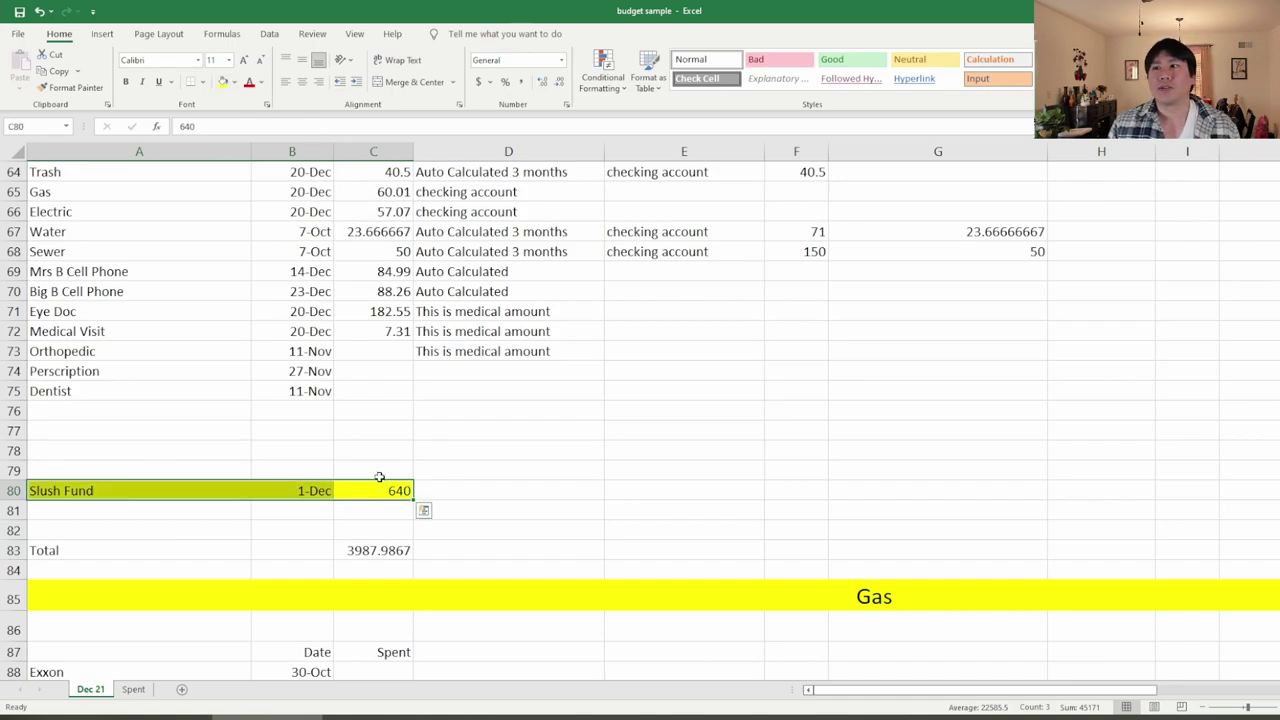
pyautogui.click(379, 474)
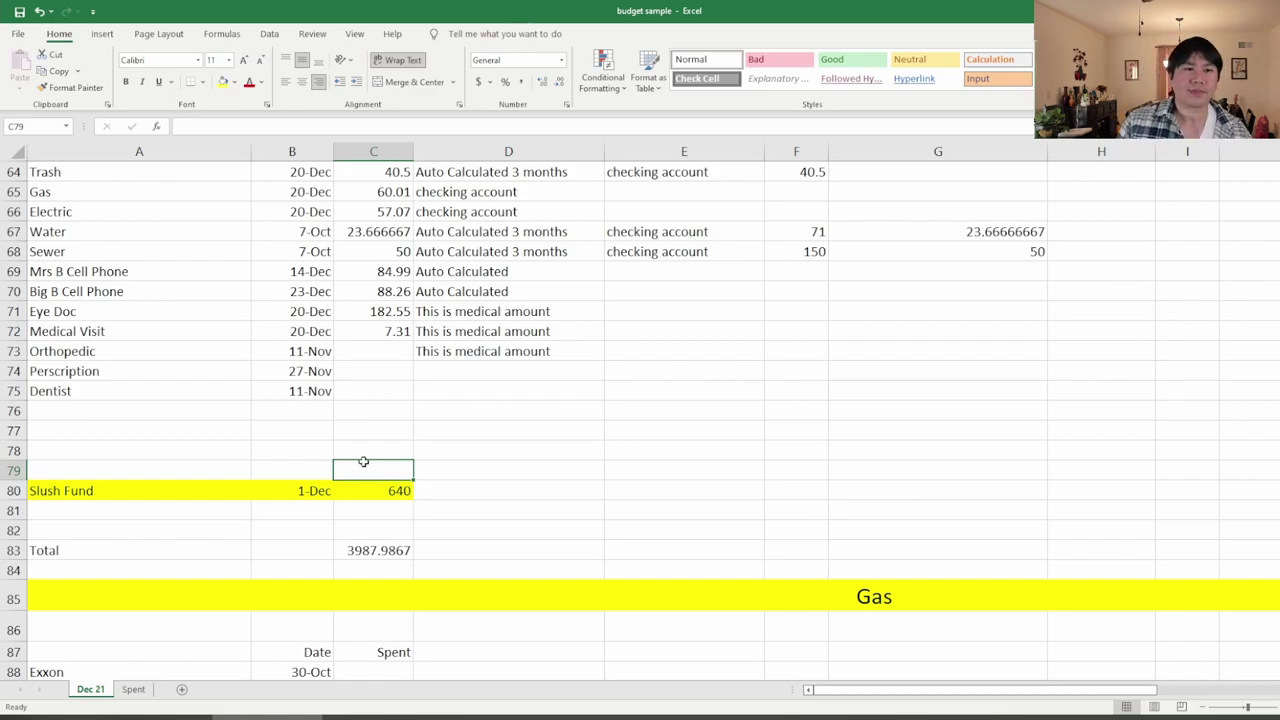
# - Review the two earners' pay amounts at the start of the Dec 21 sheet
pyautogui.scroll(20, 370, 460)
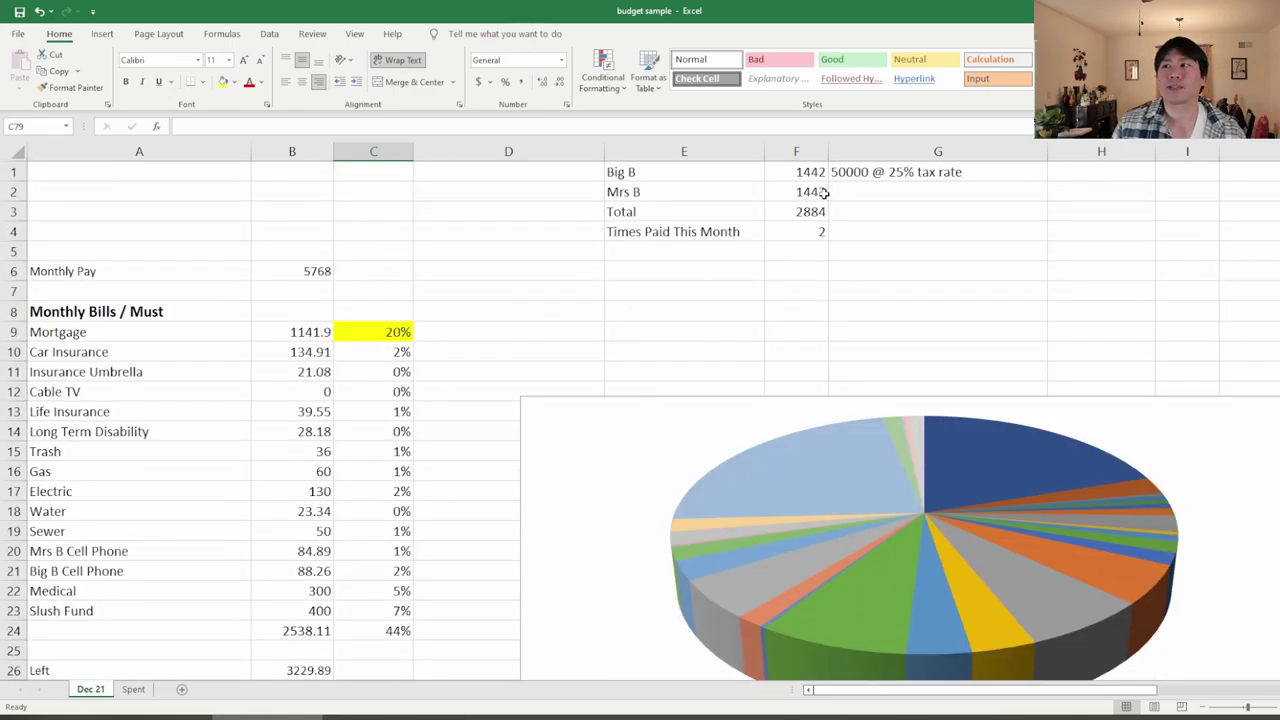
pyautogui.keyDown('ctrl'); pyautogui.scroll(1, 772, 214); pyautogui.keyUp('ctrl')
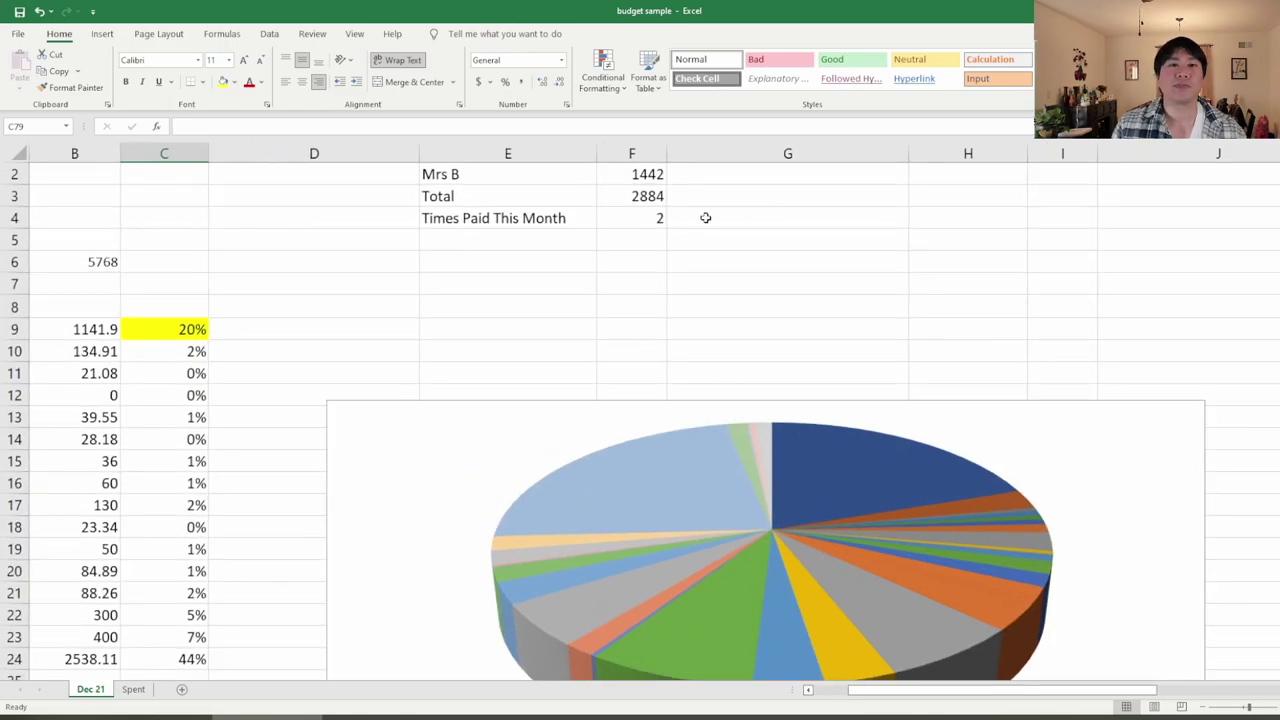
pyautogui.scroll(1, 706, 218)
pyautogui.moveTo(651, 180); pyautogui.dragTo(491, 194)
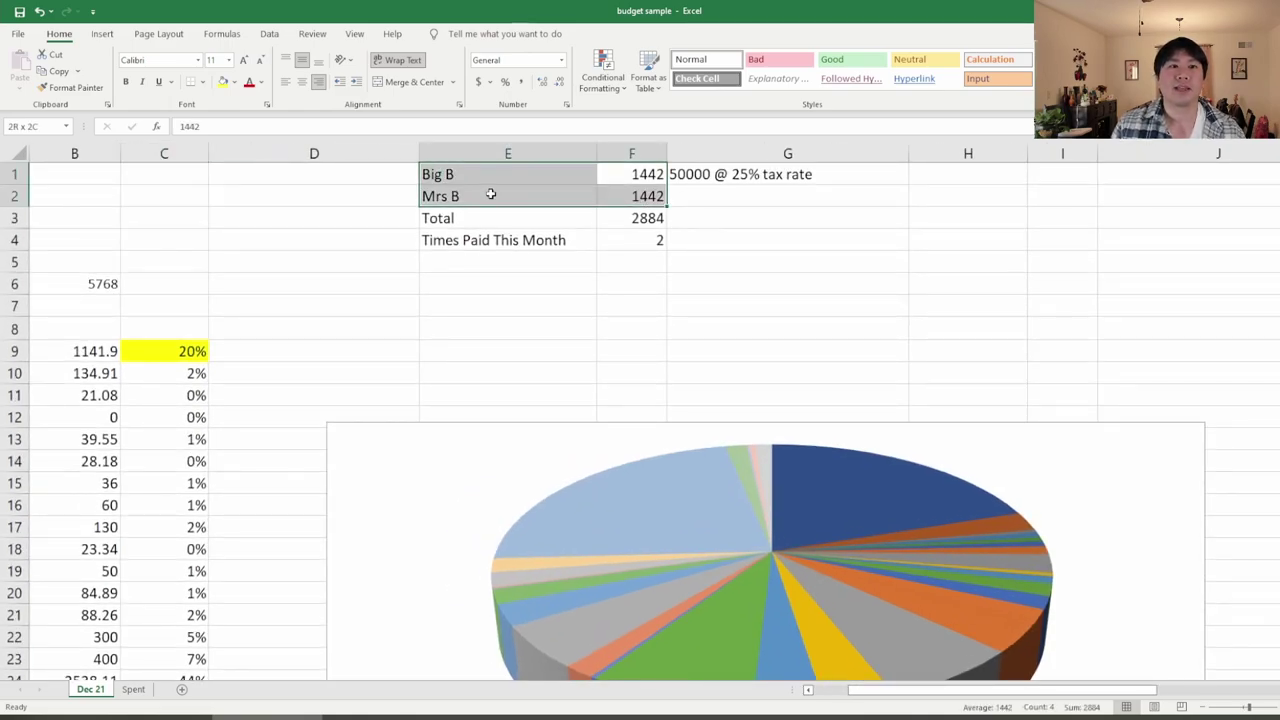
pyautogui.click(446, 269)
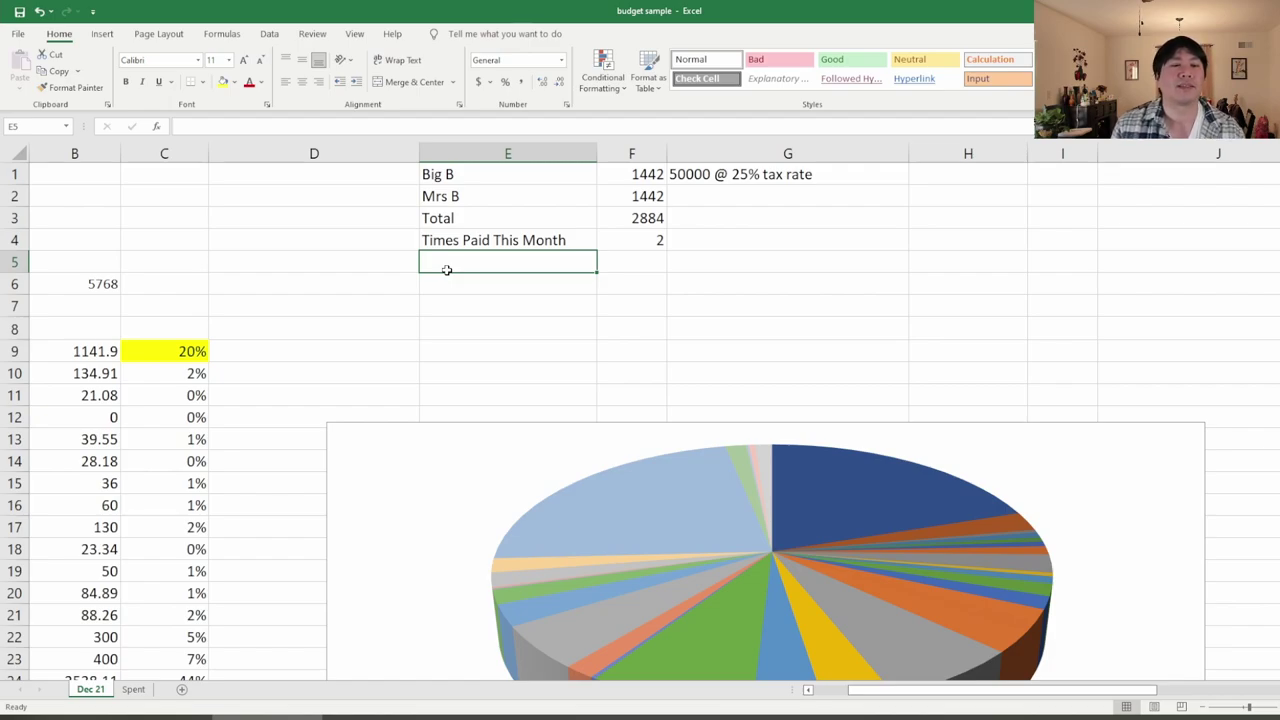
# - Review the planned Monthly Bills / Must and Variable Spending lists on the Dec 21 sheet, focusing on the Slush Fund label and amount
pyautogui.scroll(-12, 371, 357)
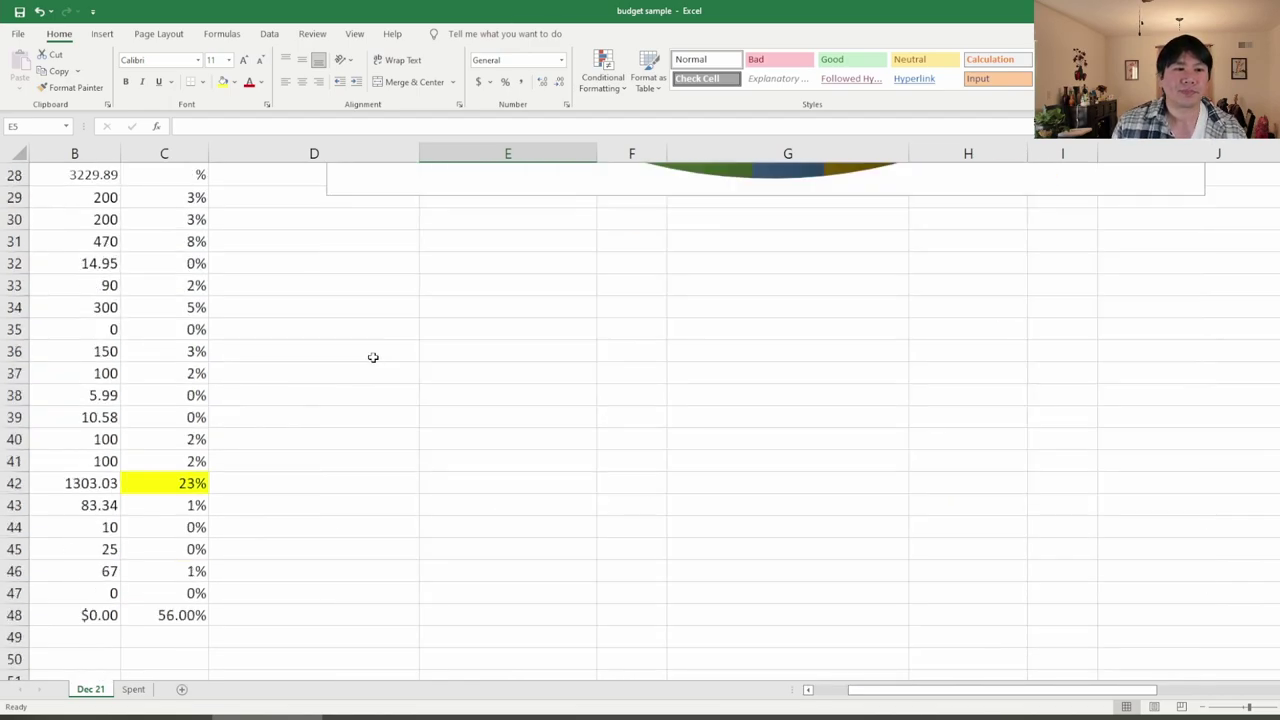
pyautogui.moveTo(486, 412); pyautogui.dragTo(3, 385)
pyautogui.scroll(9, 250, 383)
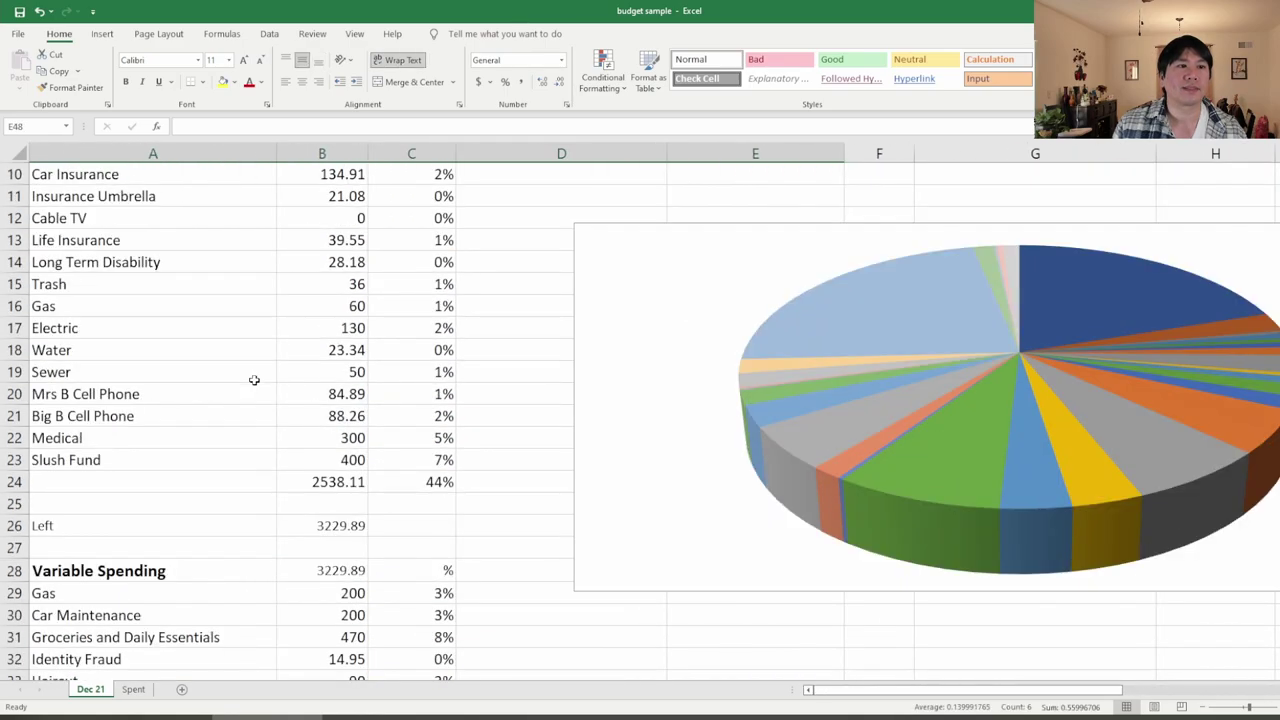
pyautogui.click(99, 461)
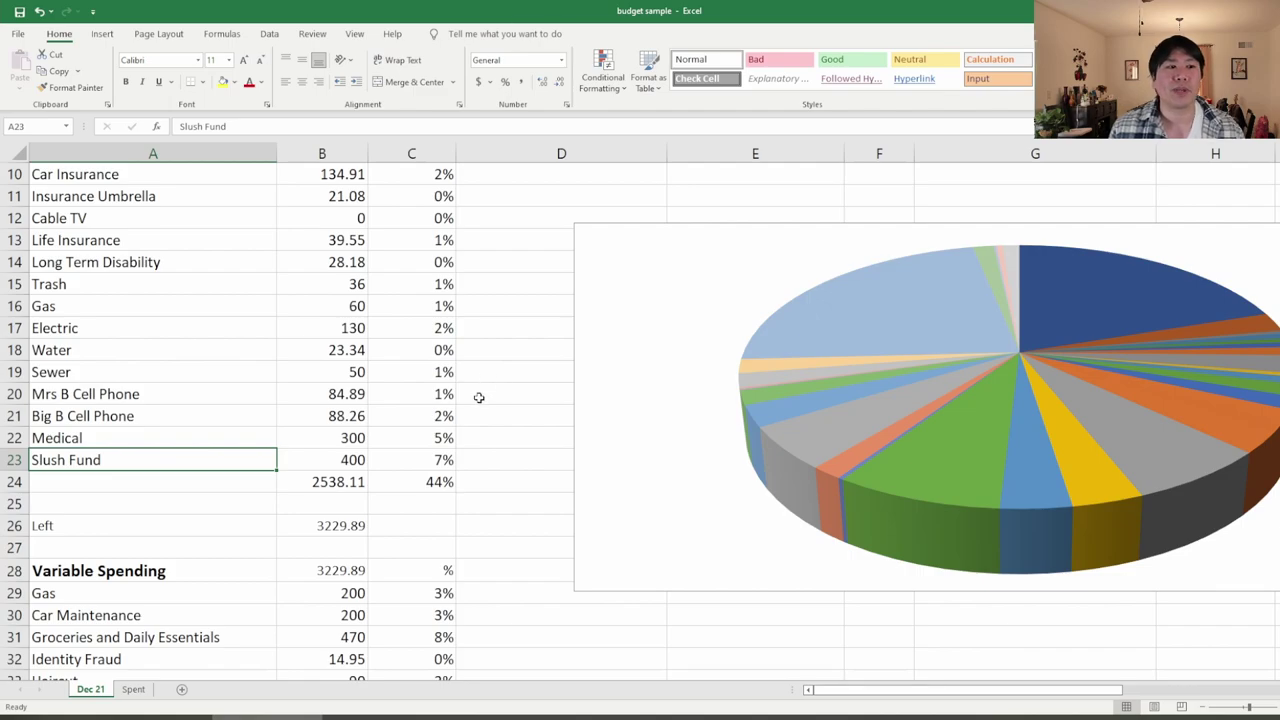
pyautogui.scroll(2, 480, 397)
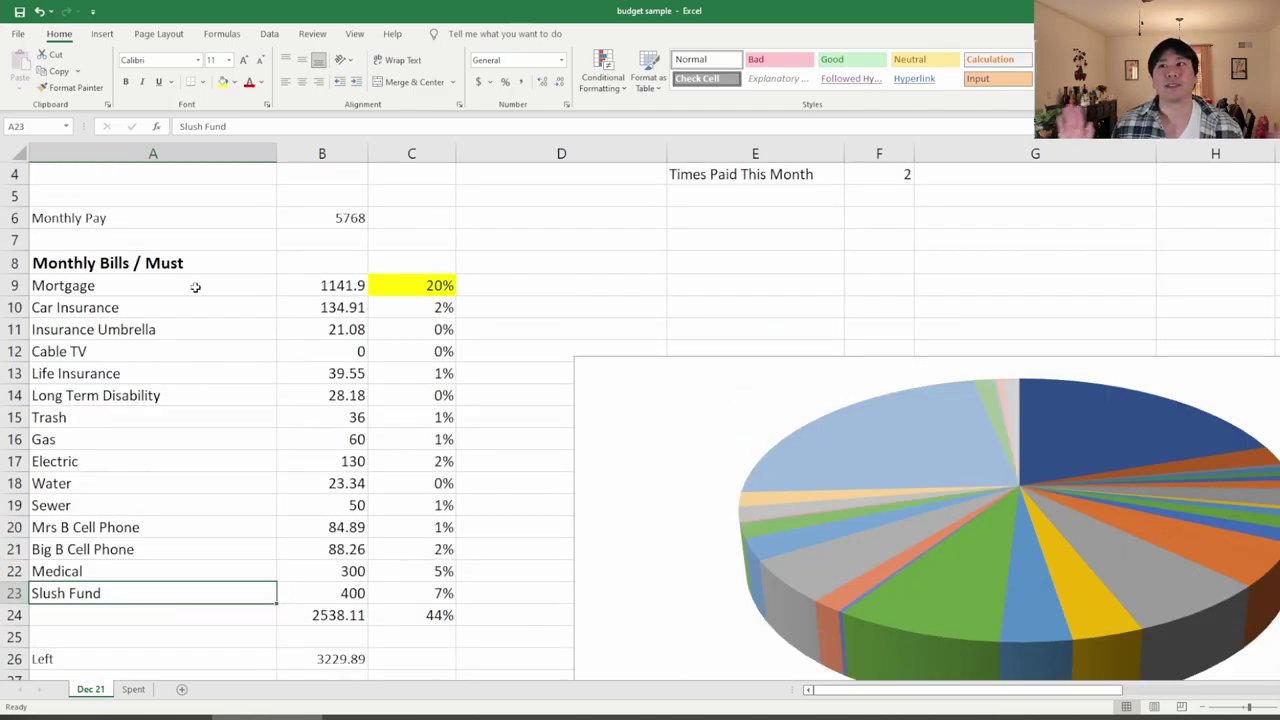
pyautogui.scroll(-5, 201, 403)
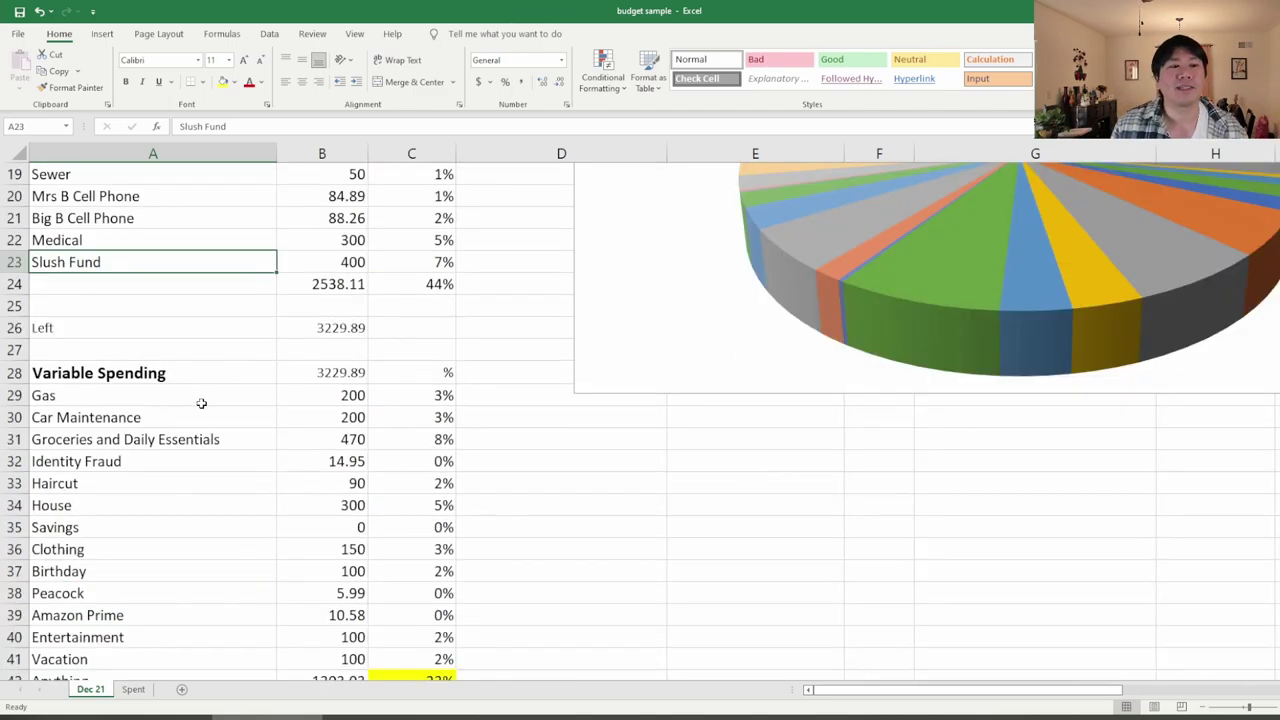
pyautogui.scroll(4, 201, 403)
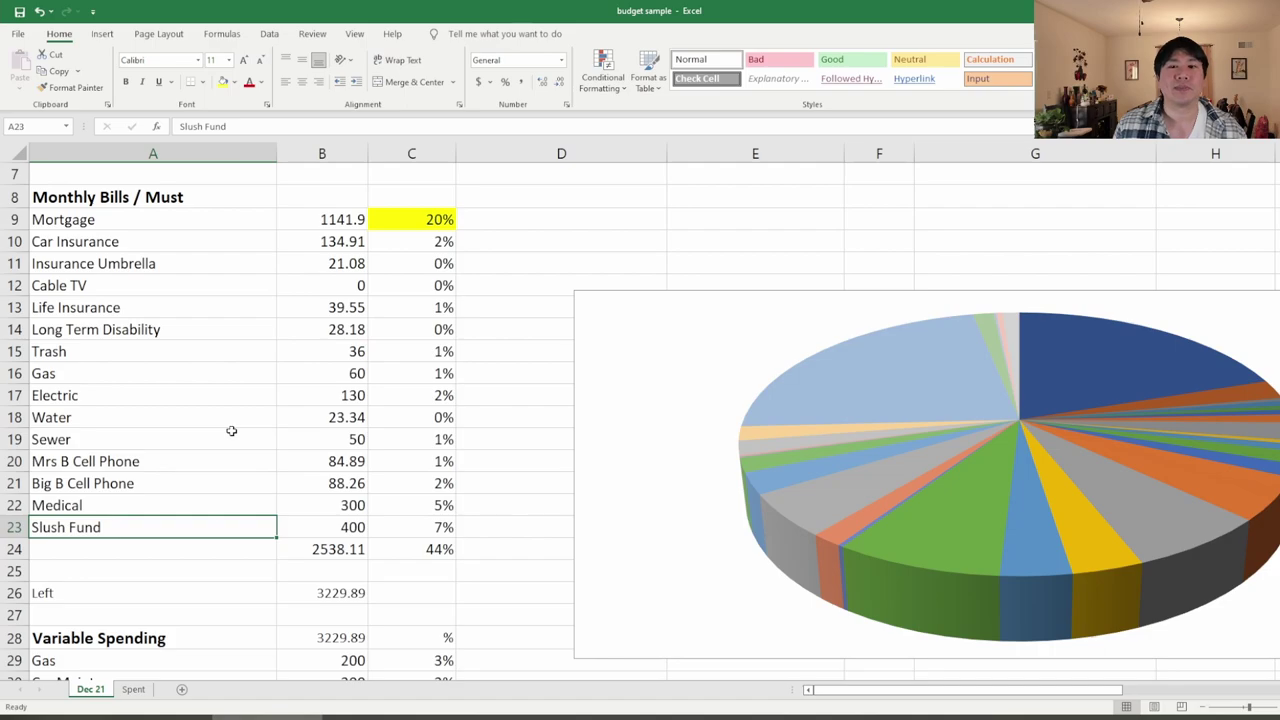
pyautogui.scroll(2, 238, 302)
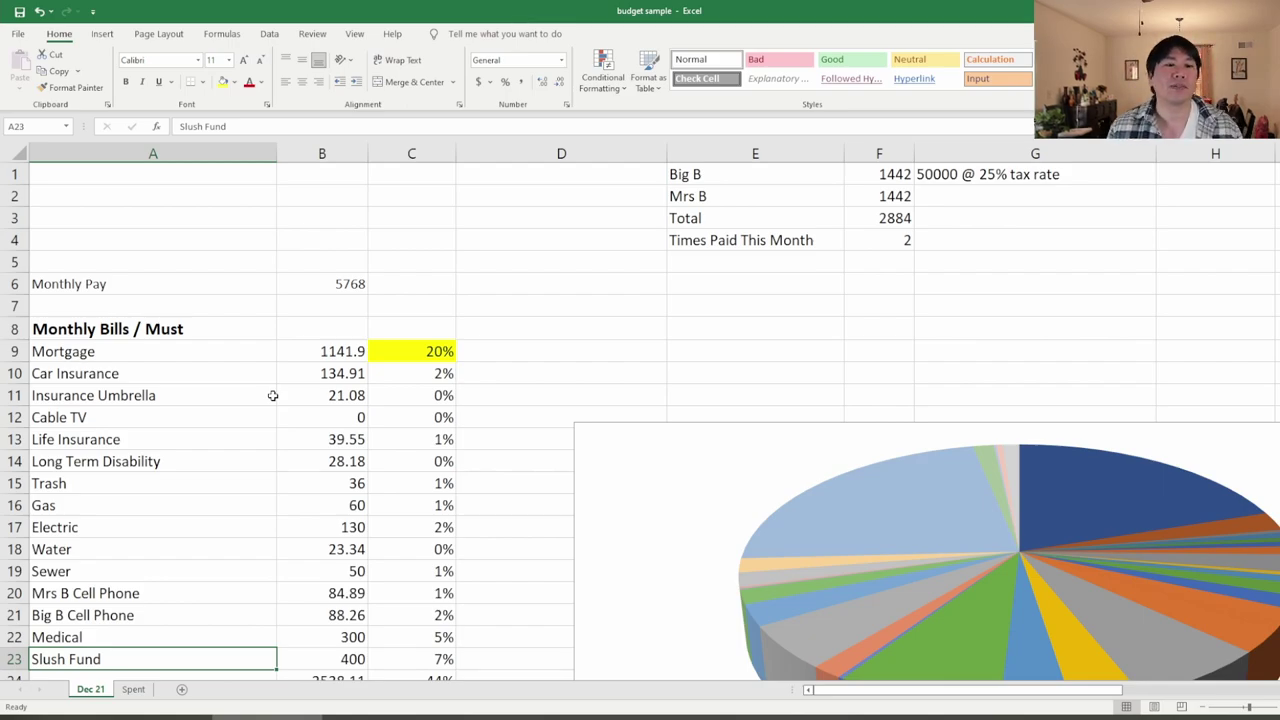
pyautogui.scroll(-3, 272, 395)
pyautogui.click(350, 456)
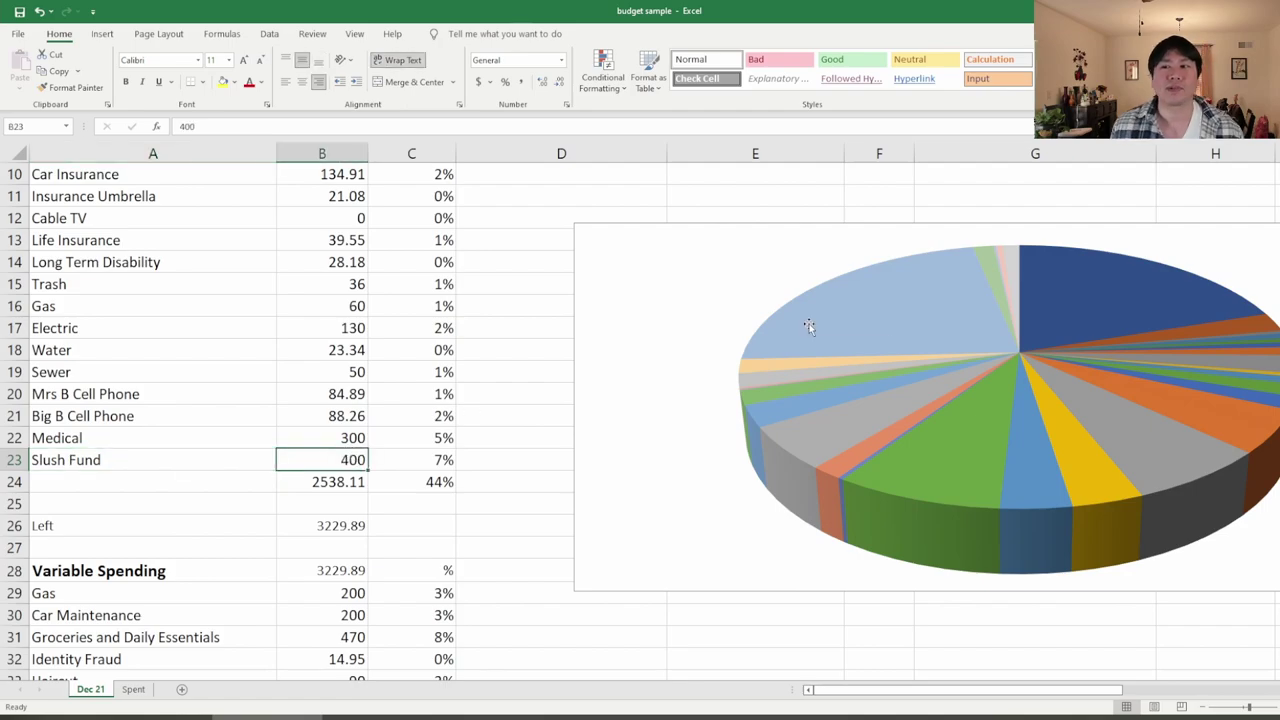
pyautogui.moveTo(810, 327)
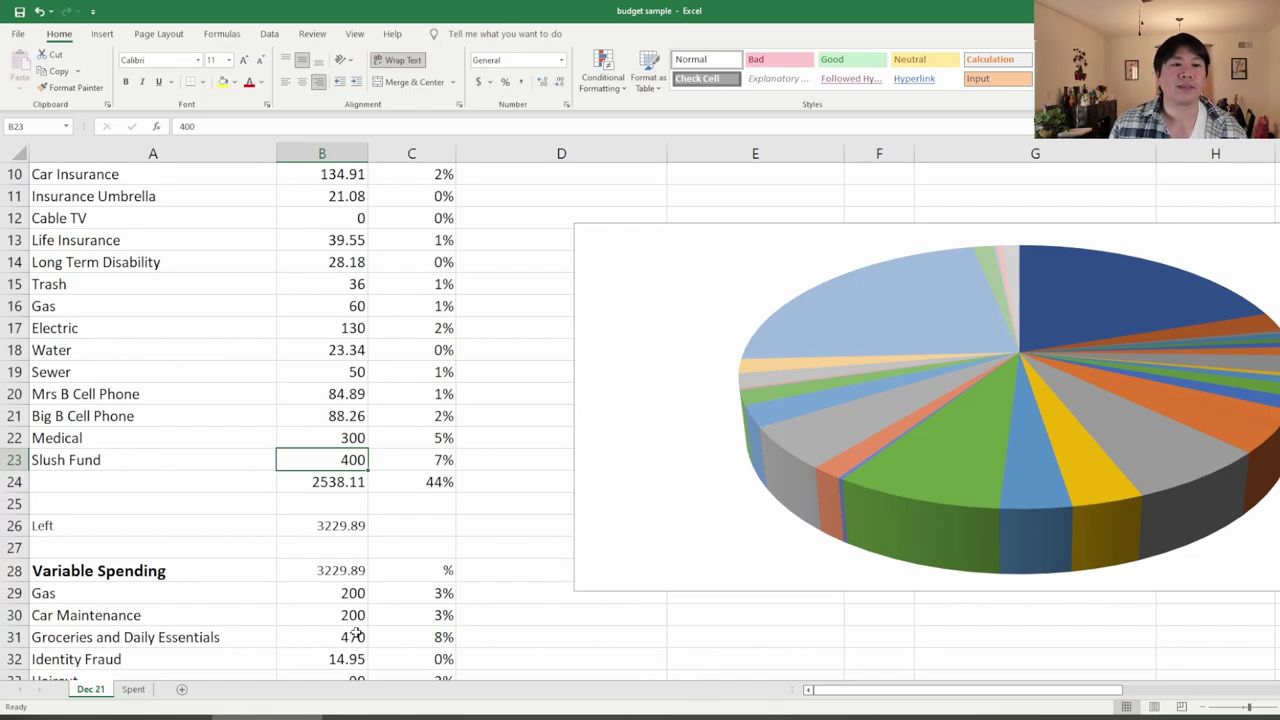
# - Review the Mower Maintenance entry and the Cell Phone category among the late-December purchases on the Spent sheet
pyautogui.click(140, 689)
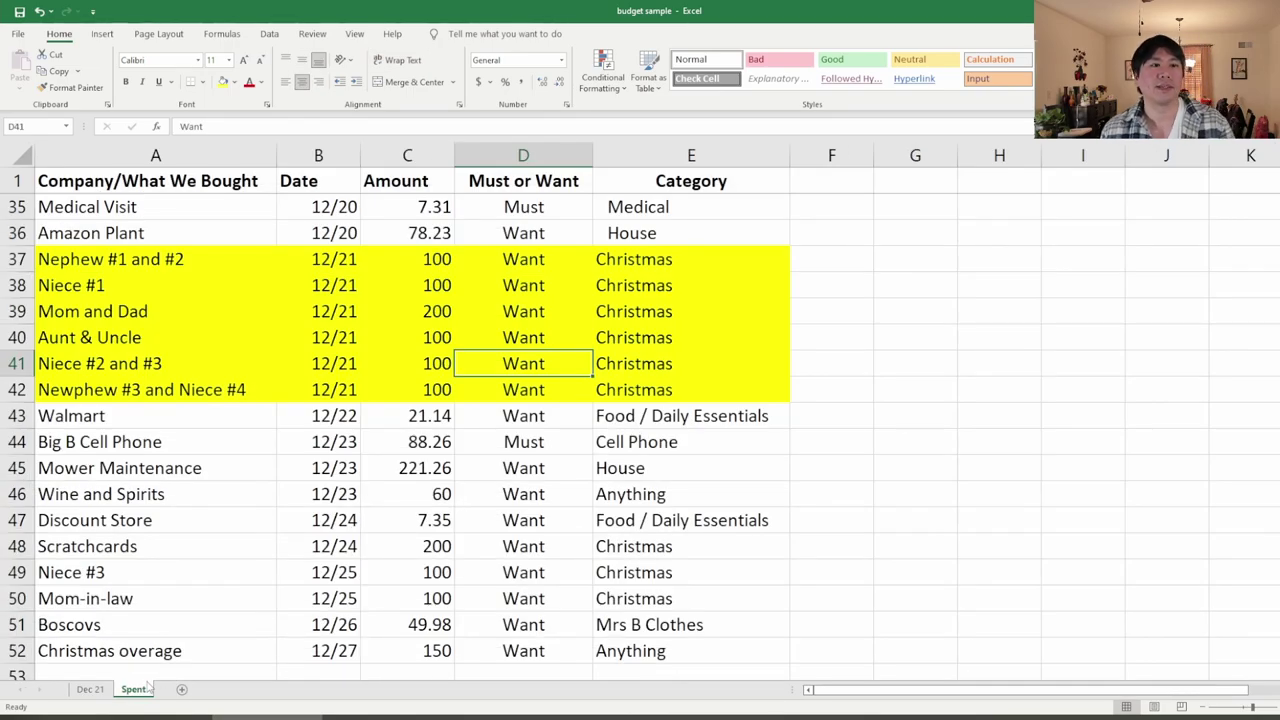
pyautogui.click(166, 465)
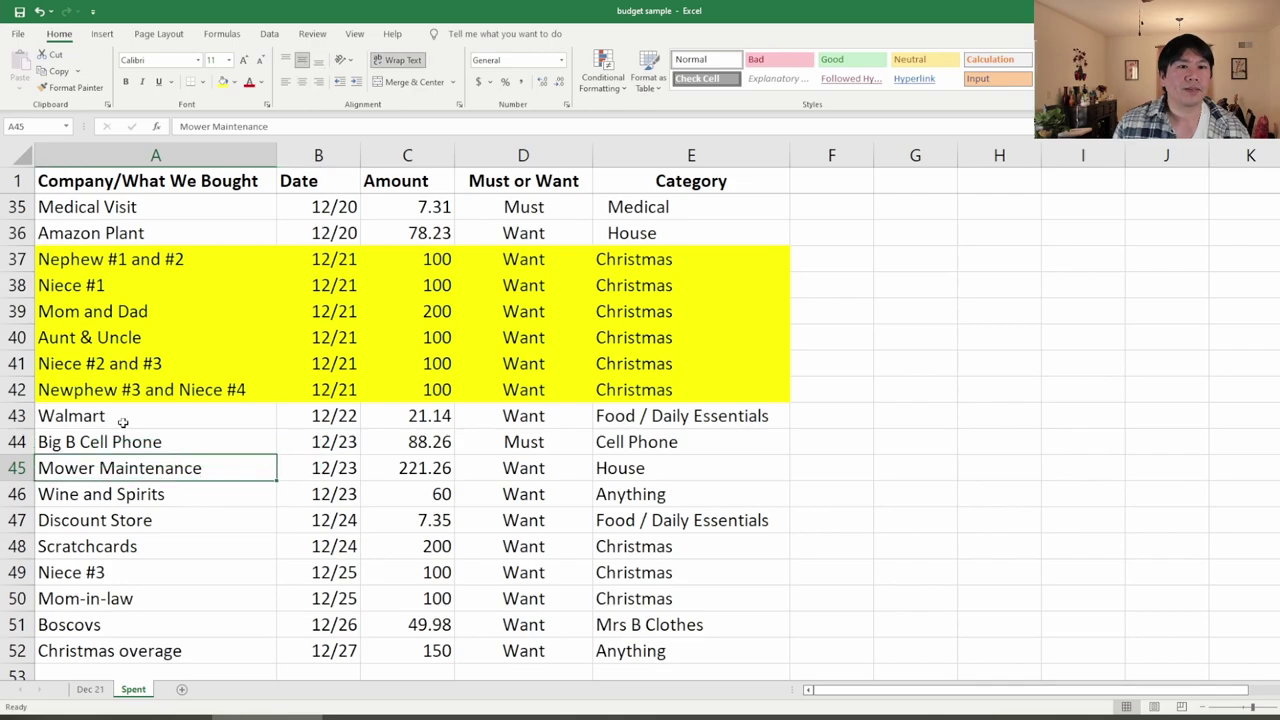
pyautogui.click(720, 443)
pyautogui.scroll(-1, 700, 495)
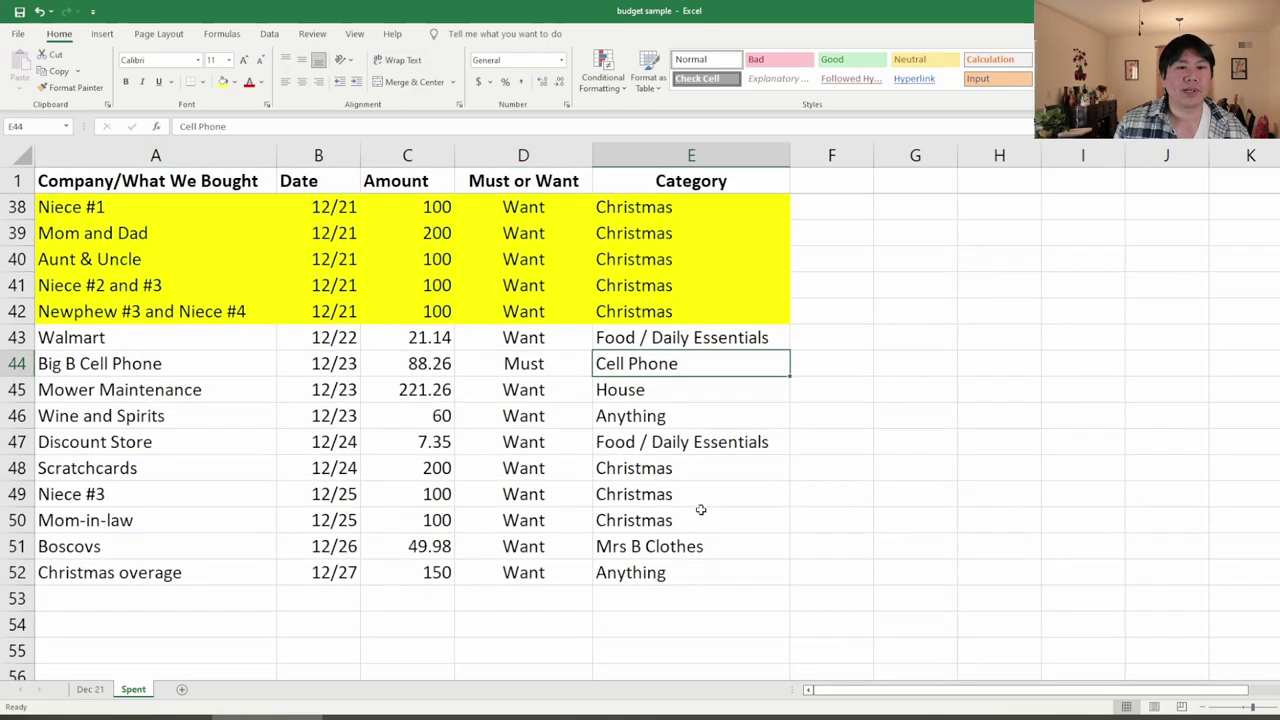
# - Highlight the Scratchcards, Niece #3 and Mom-in-law Christmas entries in yellow across columns A to E
pyautogui.moveTo(708, 468); pyautogui.dragTo(104, 522)
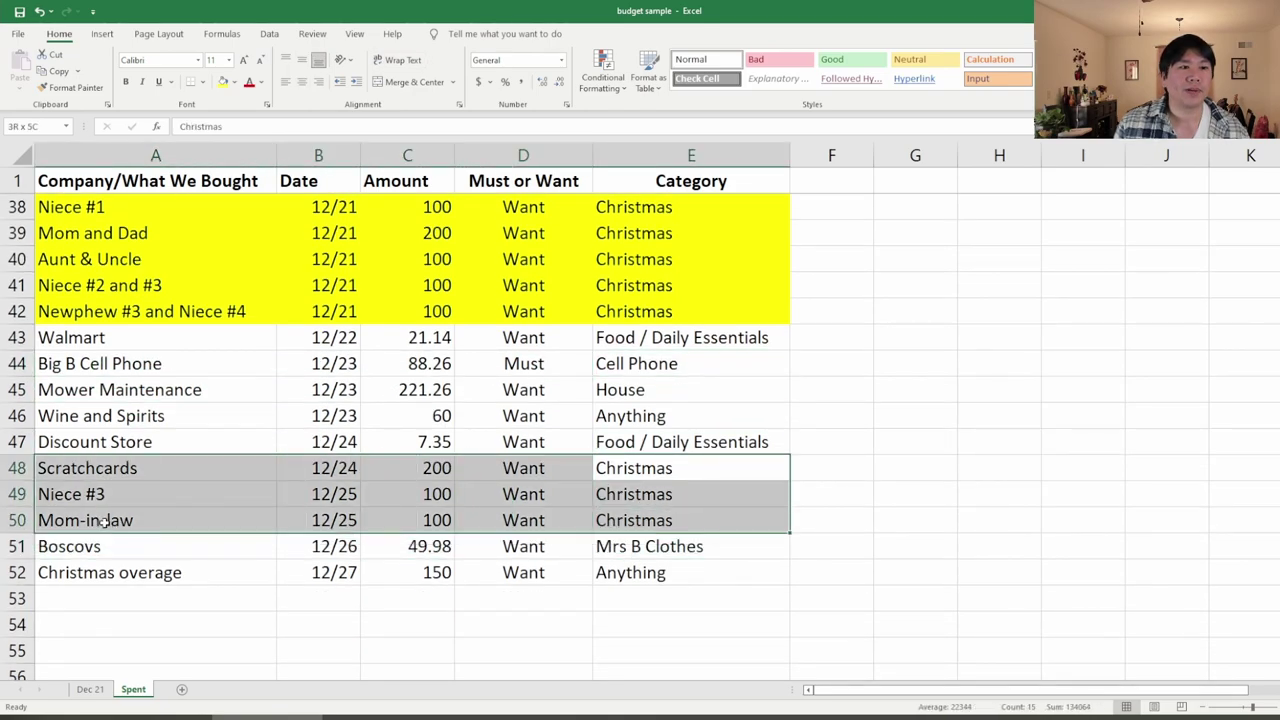
pyautogui.moveTo(674, 550); pyautogui.dragTo(145, 543)
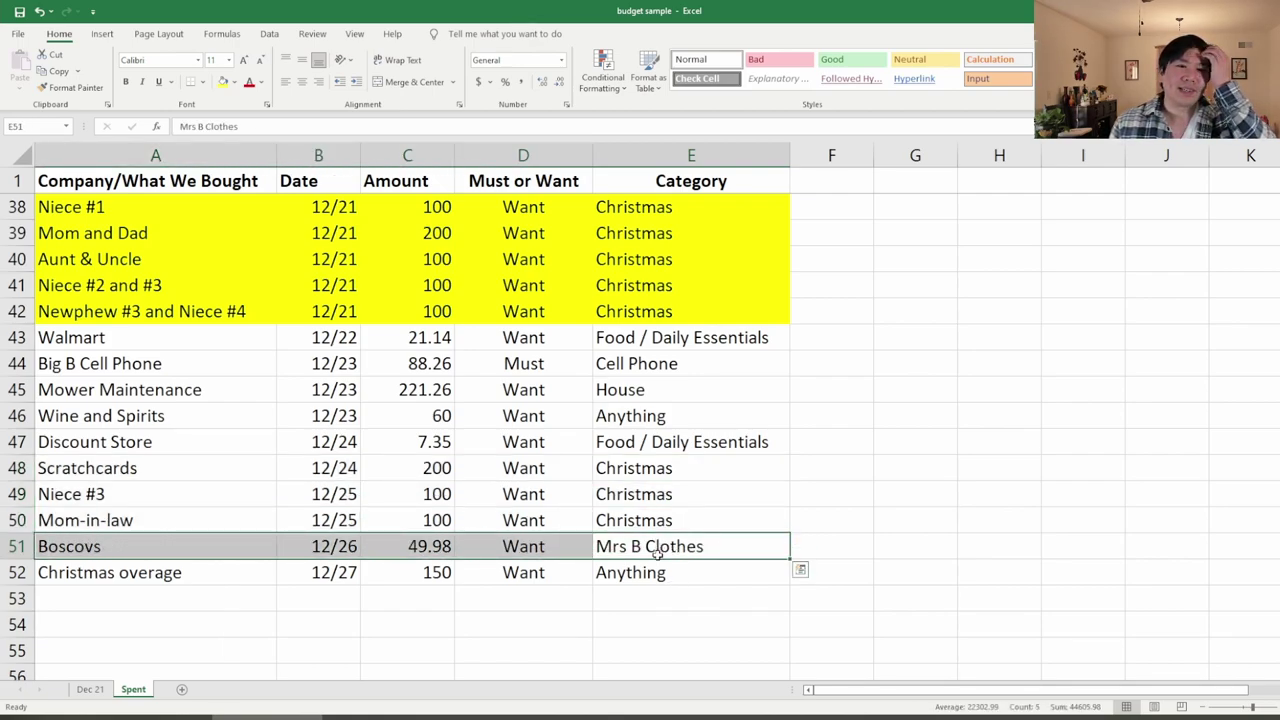
pyautogui.moveTo(677, 522); pyautogui.dragTo(160, 468)
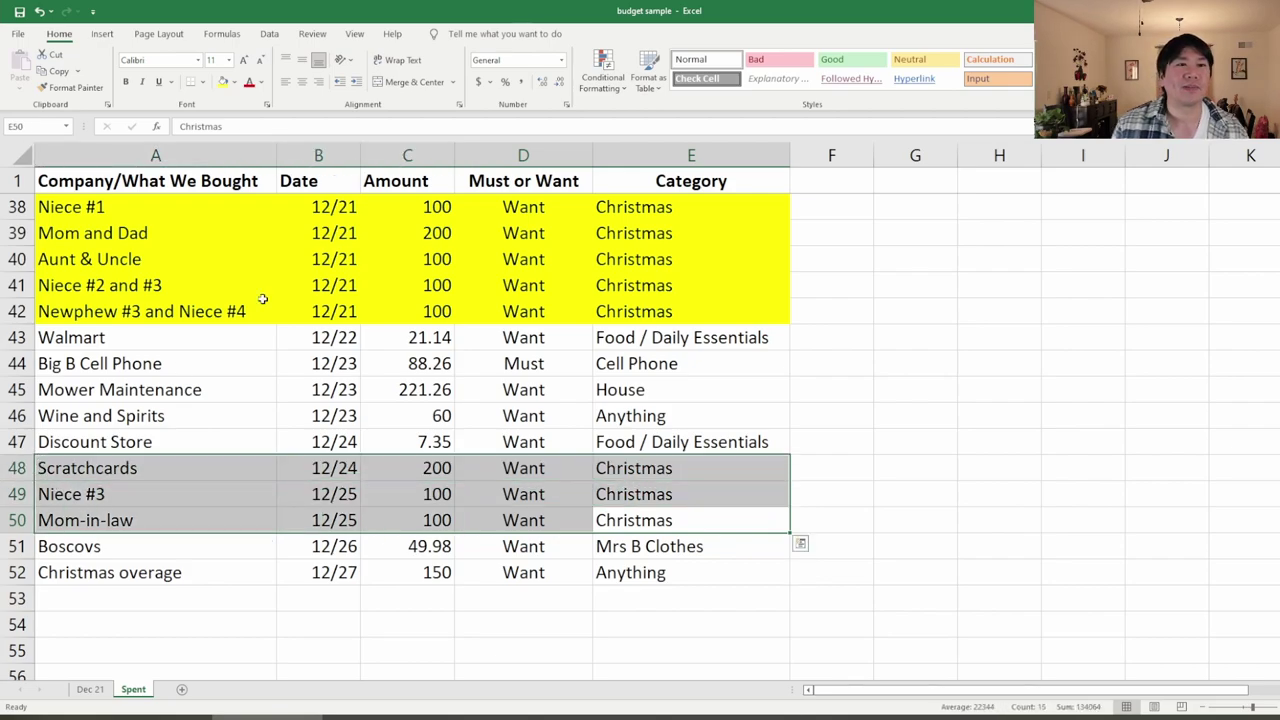
pyautogui.click(224, 82)
pyautogui.click(478, 452)
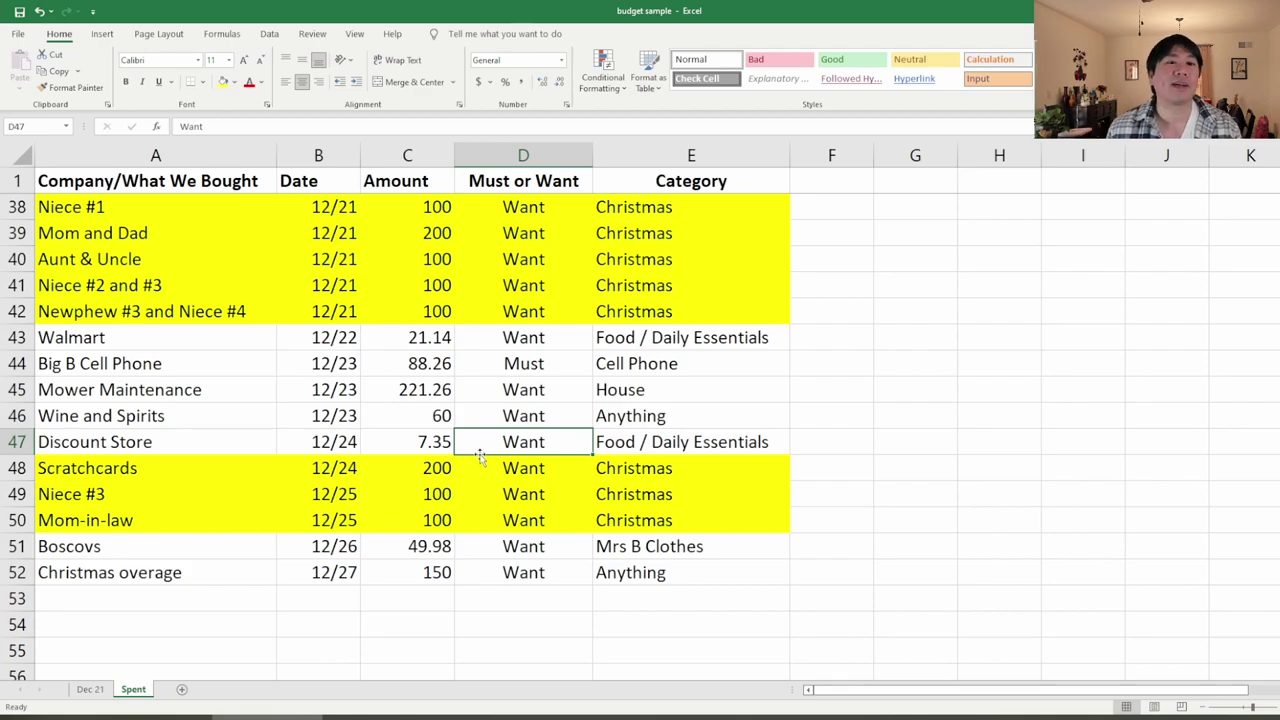
# - Examine the 12/27 Christmas overage entry in row 52, including its date, amount and Anything category
pyautogui.scroll(-2, 480, 456)
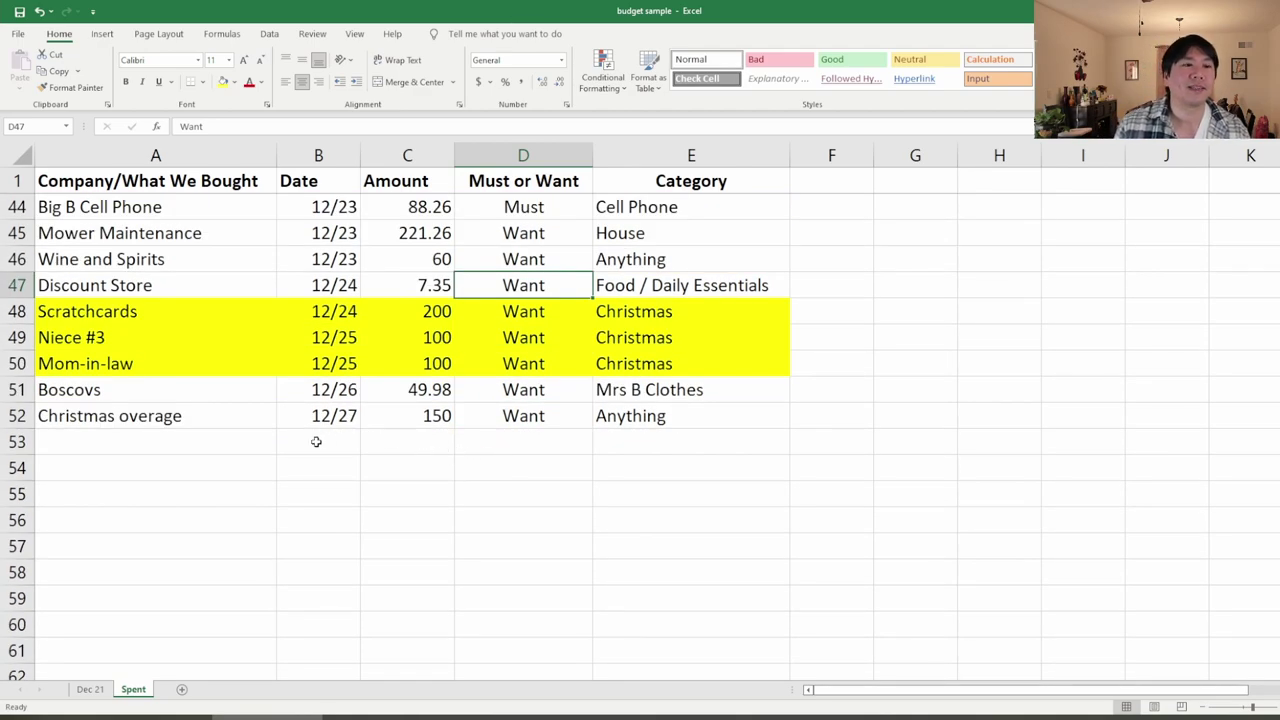
pyautogui.click(204, 418)
pyautogui.moveTo(204, 418); pyautogui.dragTo(535, 417)
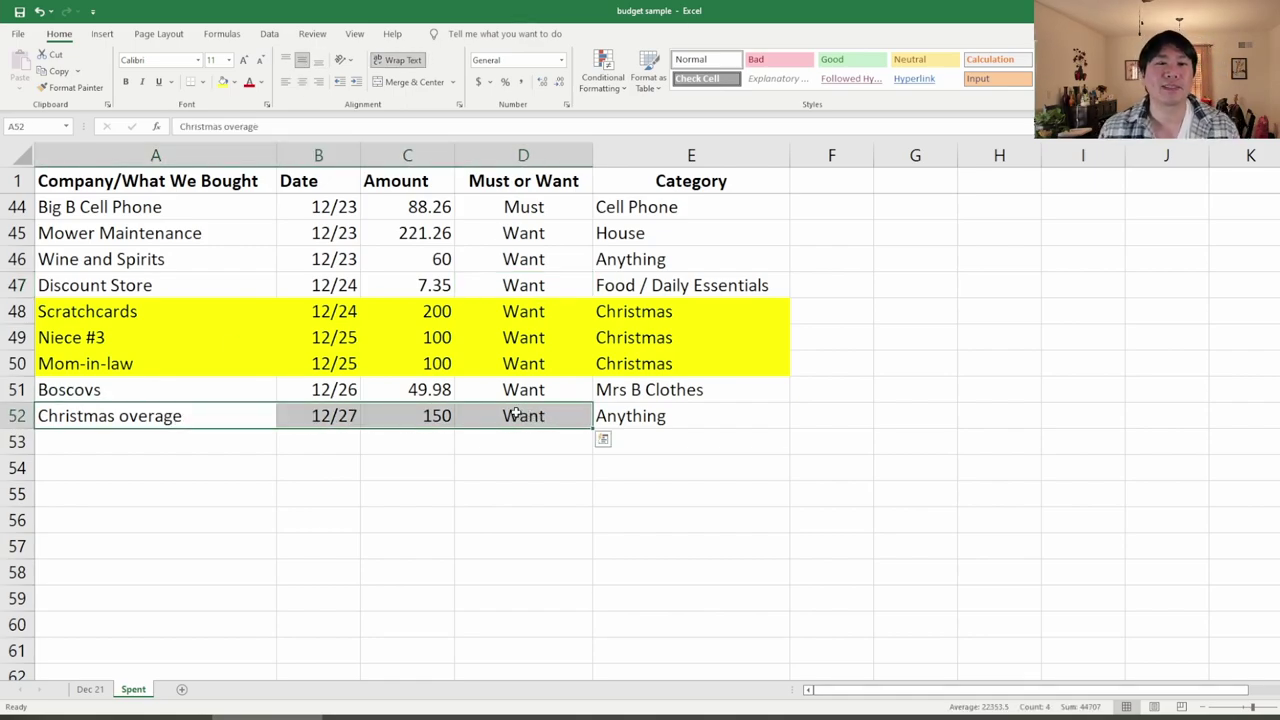
pyautogui.click(620, 422)
pyautogui.click(394, 459)
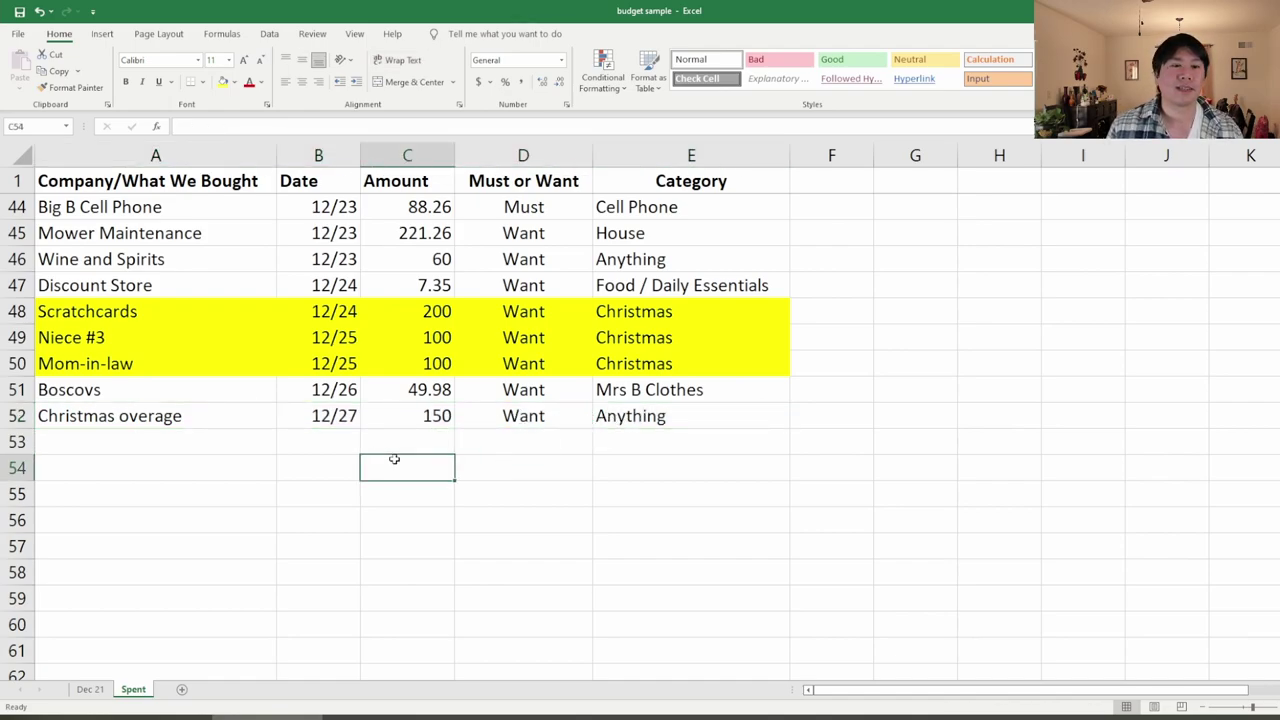
pyautogui.moveTo(620, 416); pyautogui.dragTo(82, 418)
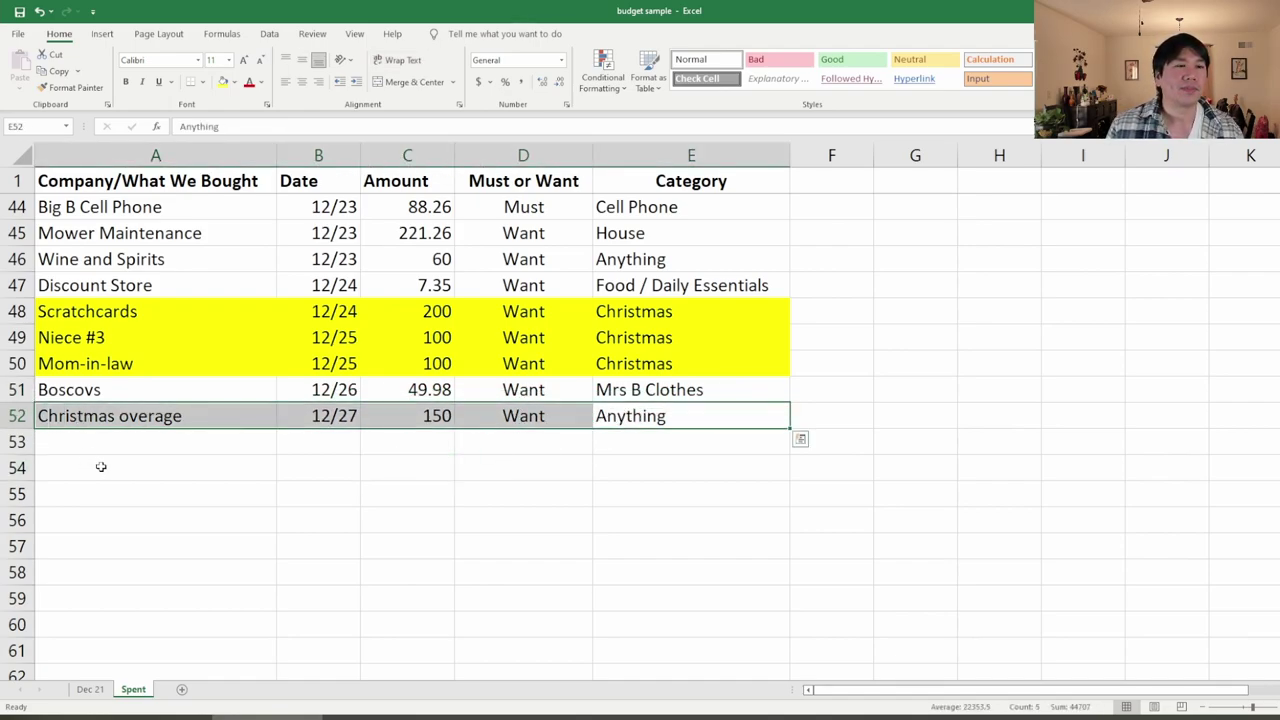
pyautogui.moveTo(160, 423); pyautogui.dragTo(612, 414)
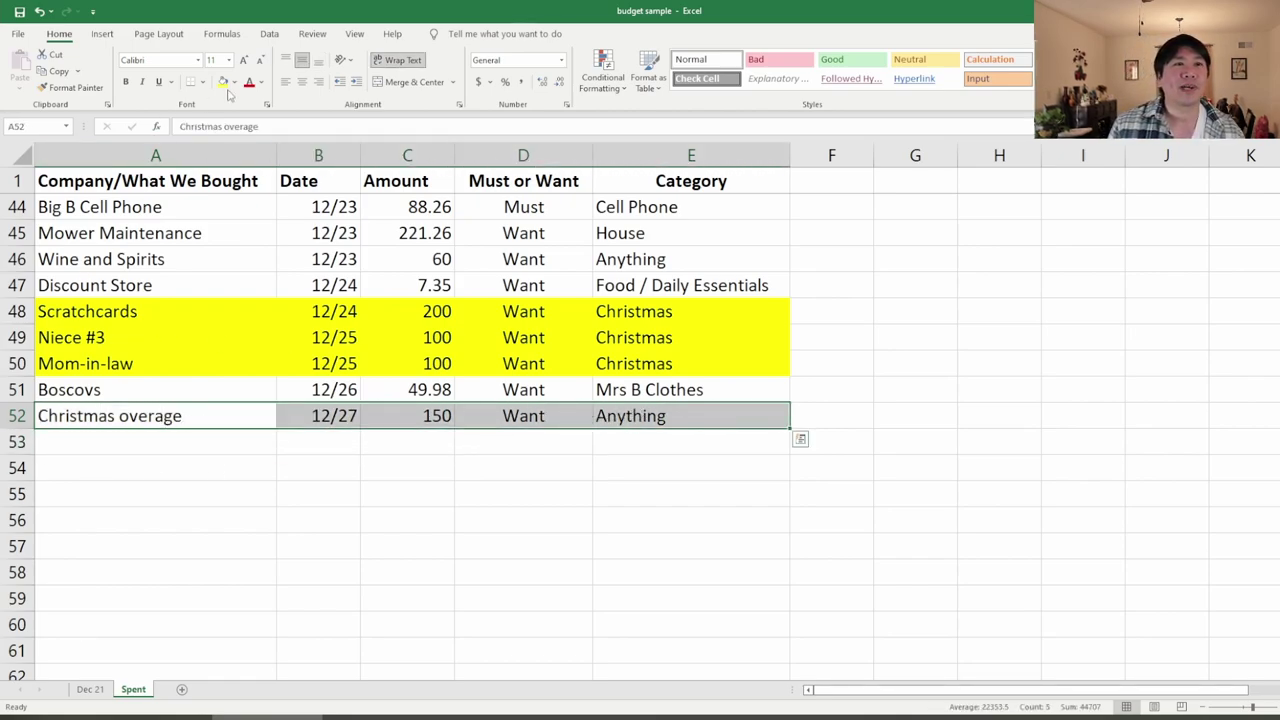
pyautogui.click(306, 410)
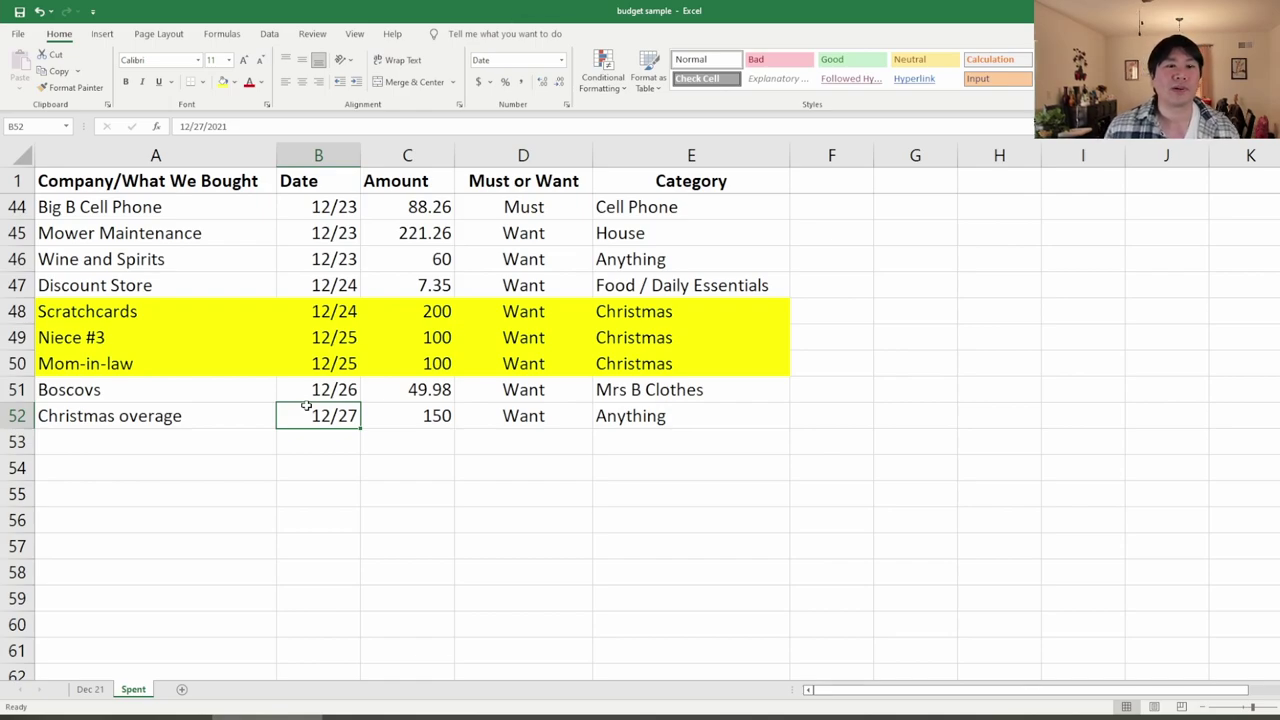
pyautogui.click(620, 428)
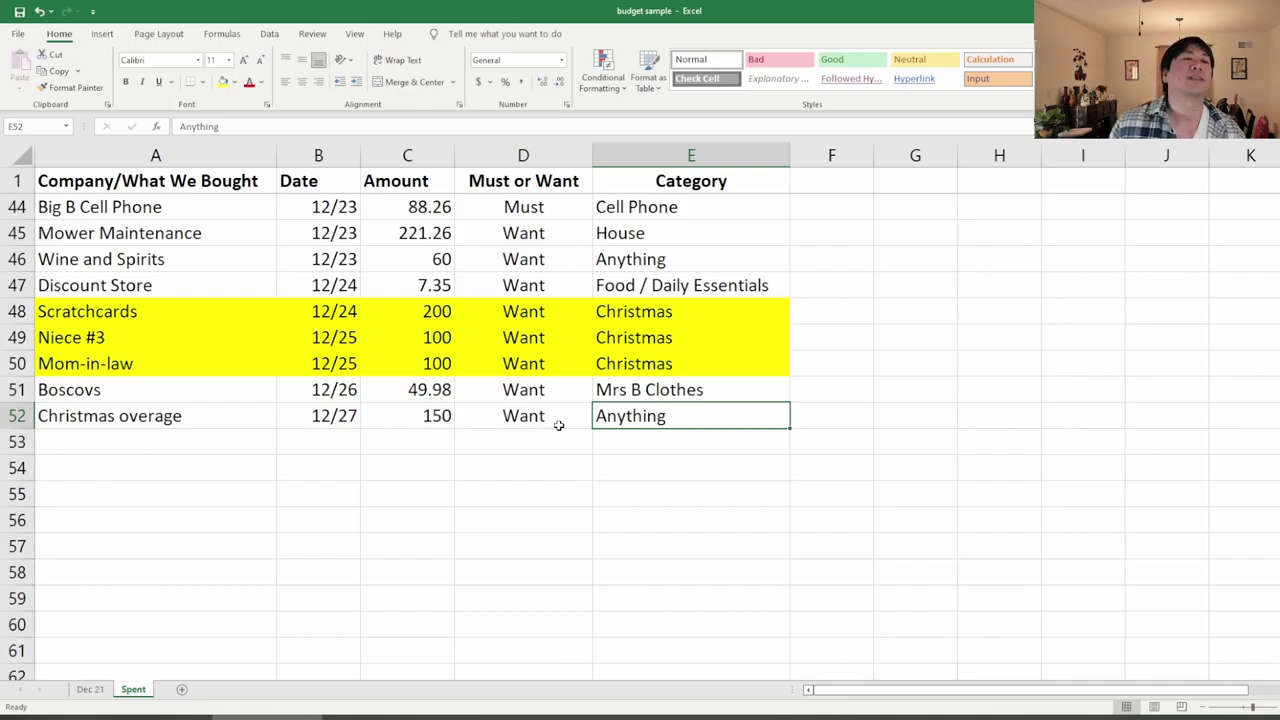
# - Inspect the Pay, Spent and Left formulas in rows 454 to 456 of the Dec 21 sheet
pyautogui.hotkey('ctrl', 'pageup')
pyautogui.keyDown('ctrl'); pyautogui.scroll(2, 538, 547); pyautogui.keyUp('ctrl')
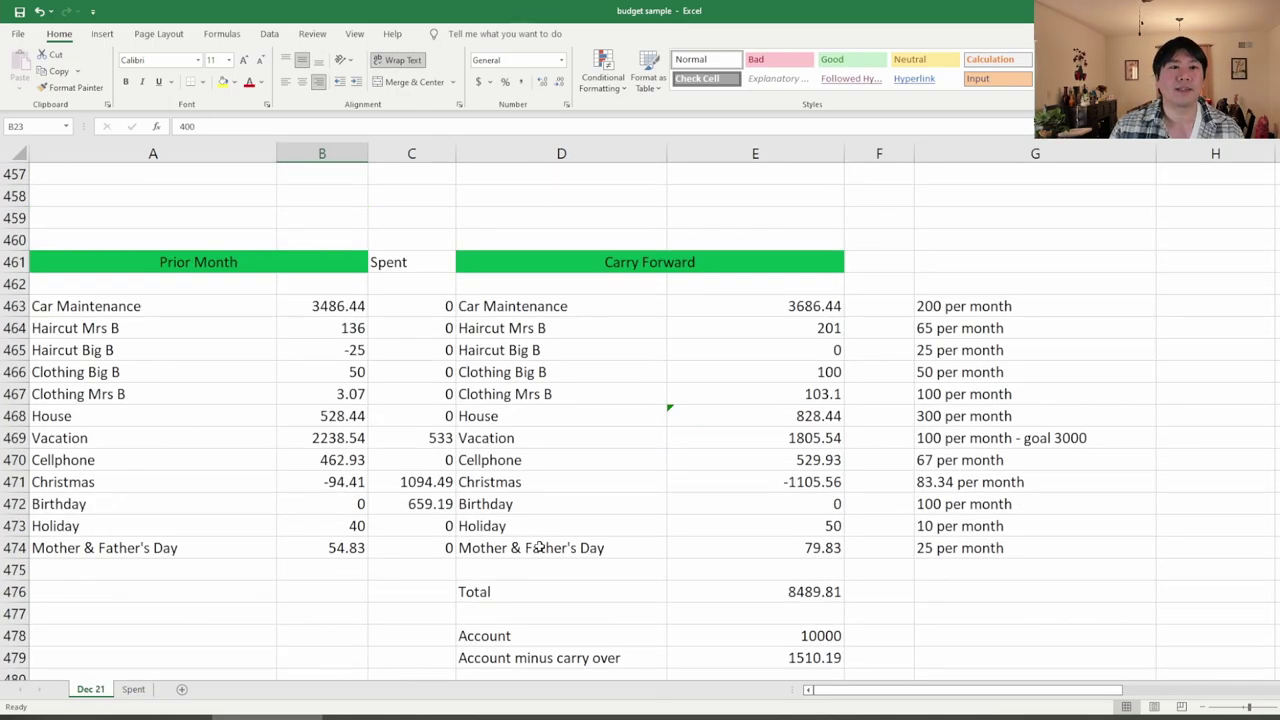
pyautogui.scroll(-1, 538, 547)
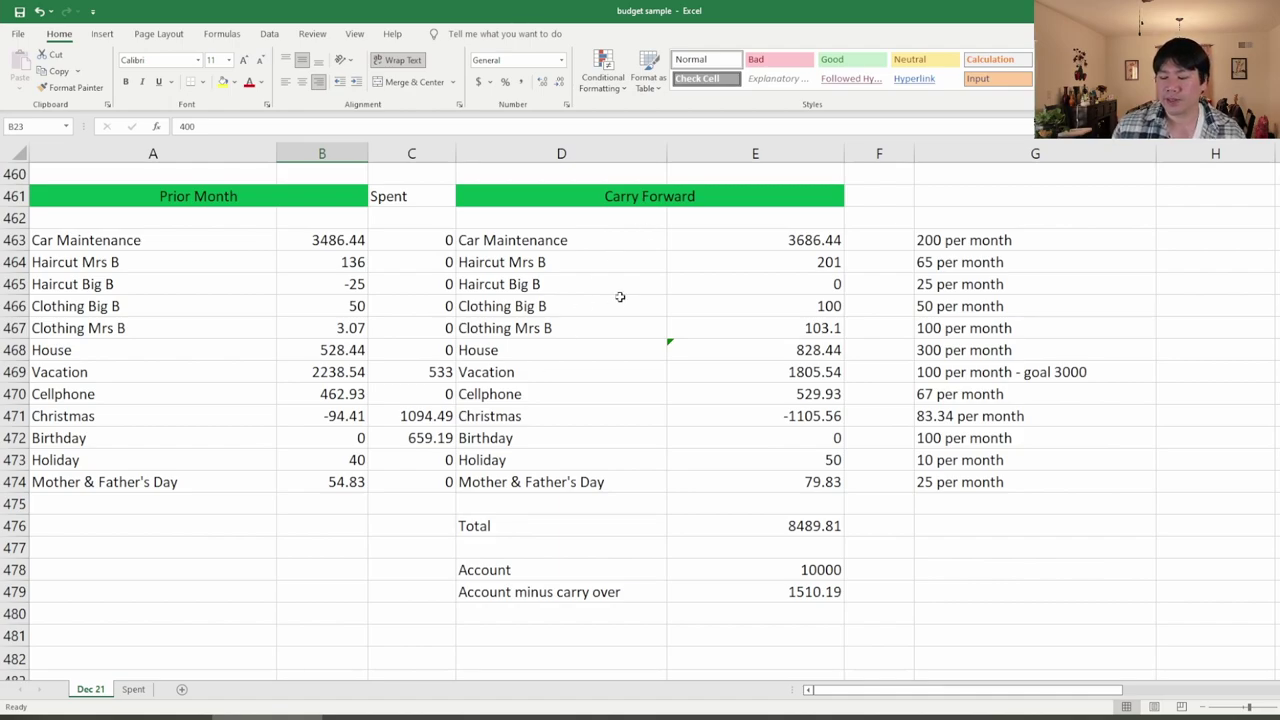
pyautogui.scroll(6, 620, 297)
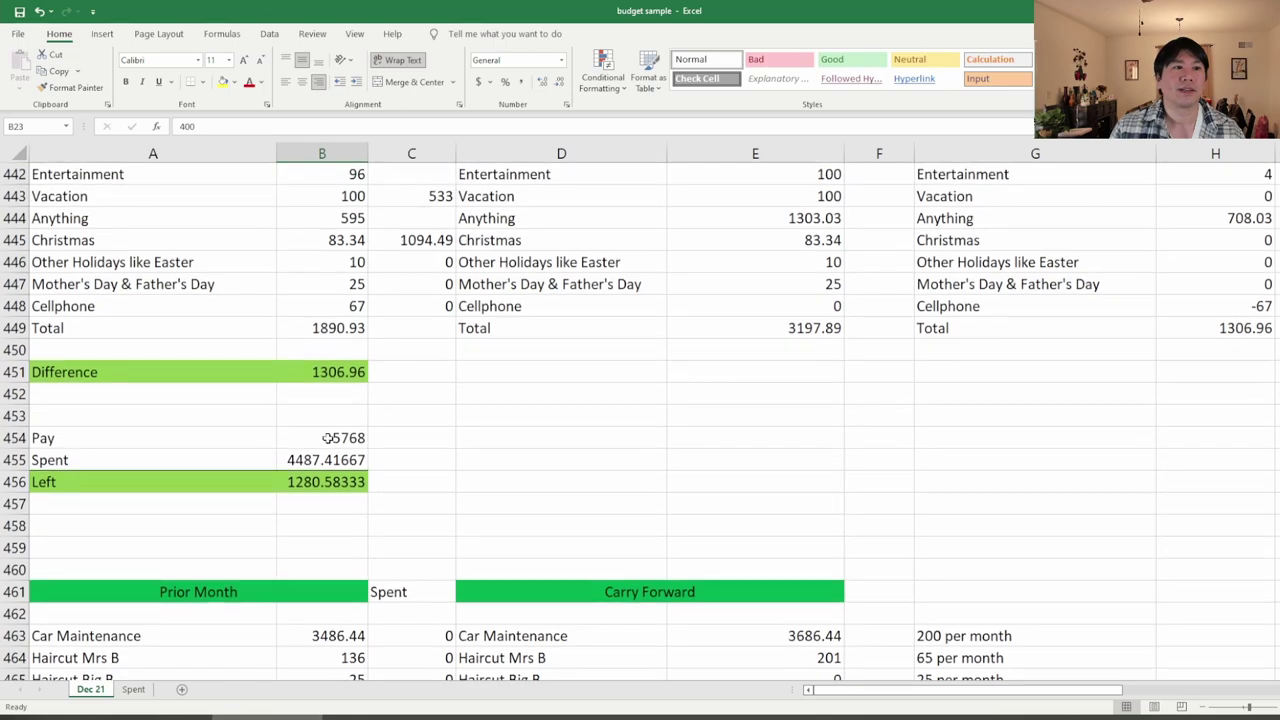
pyautogui.click(346, 437)
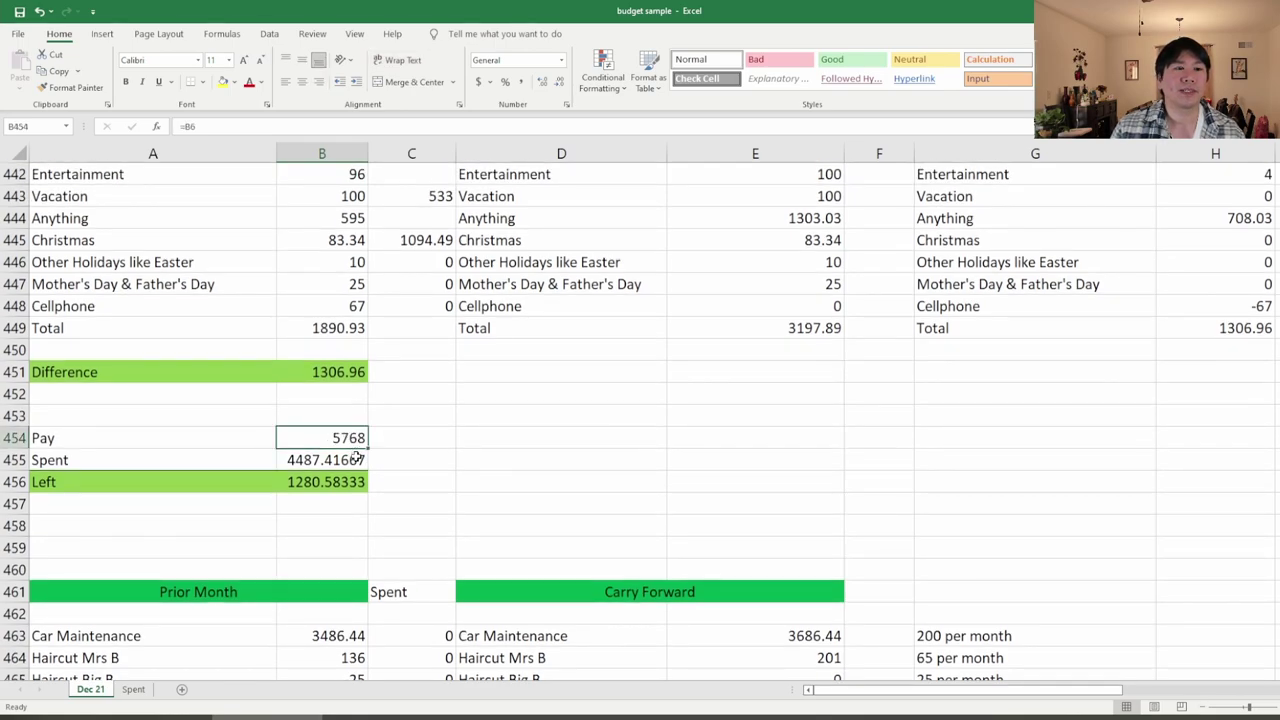
pyautogui.click(356, 460)
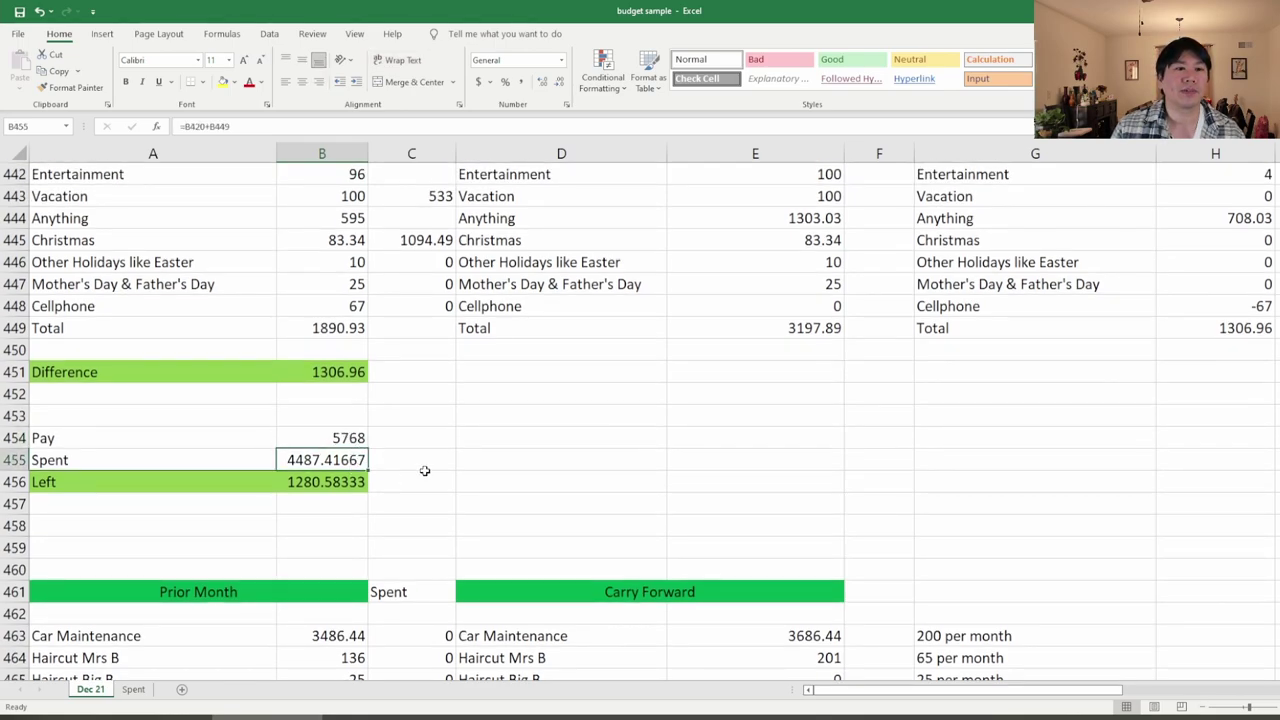
pyautogui.click(359, 477)
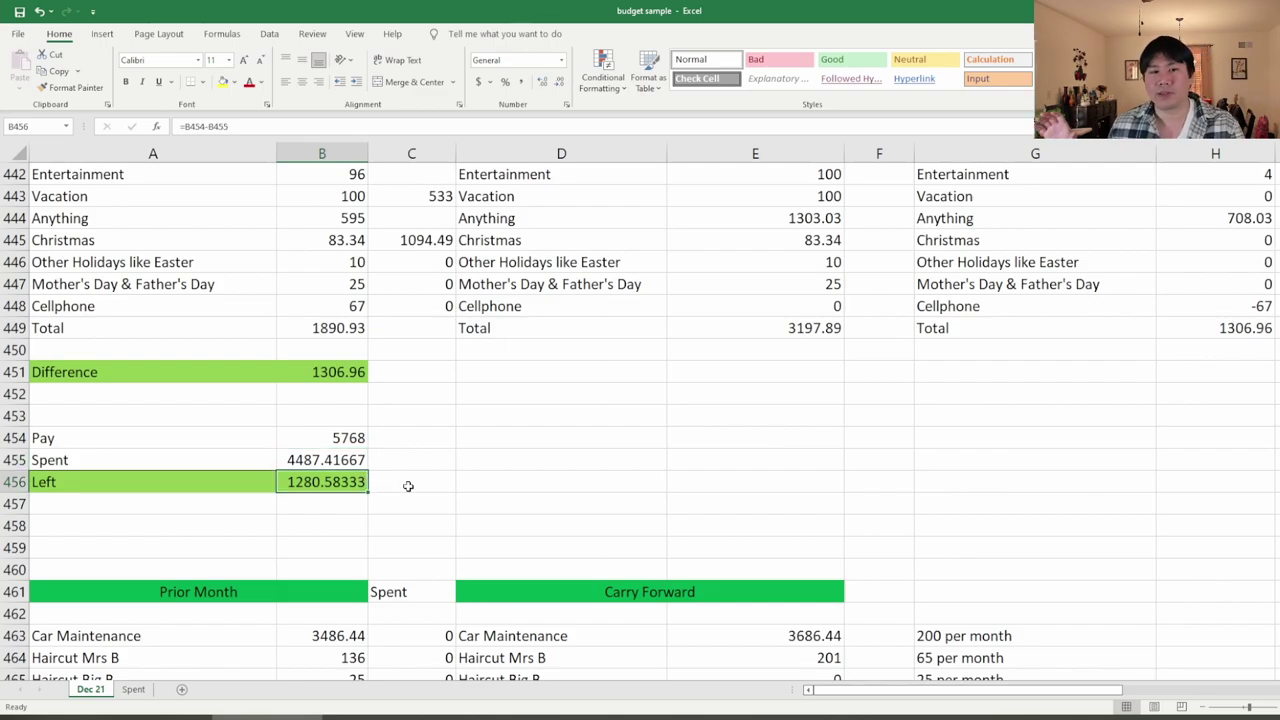
# - Check the Account amount in E478 beneath the Carry Forward table on the Dec 21 sheet
pyautogui.scroll(-6, 409, 485)
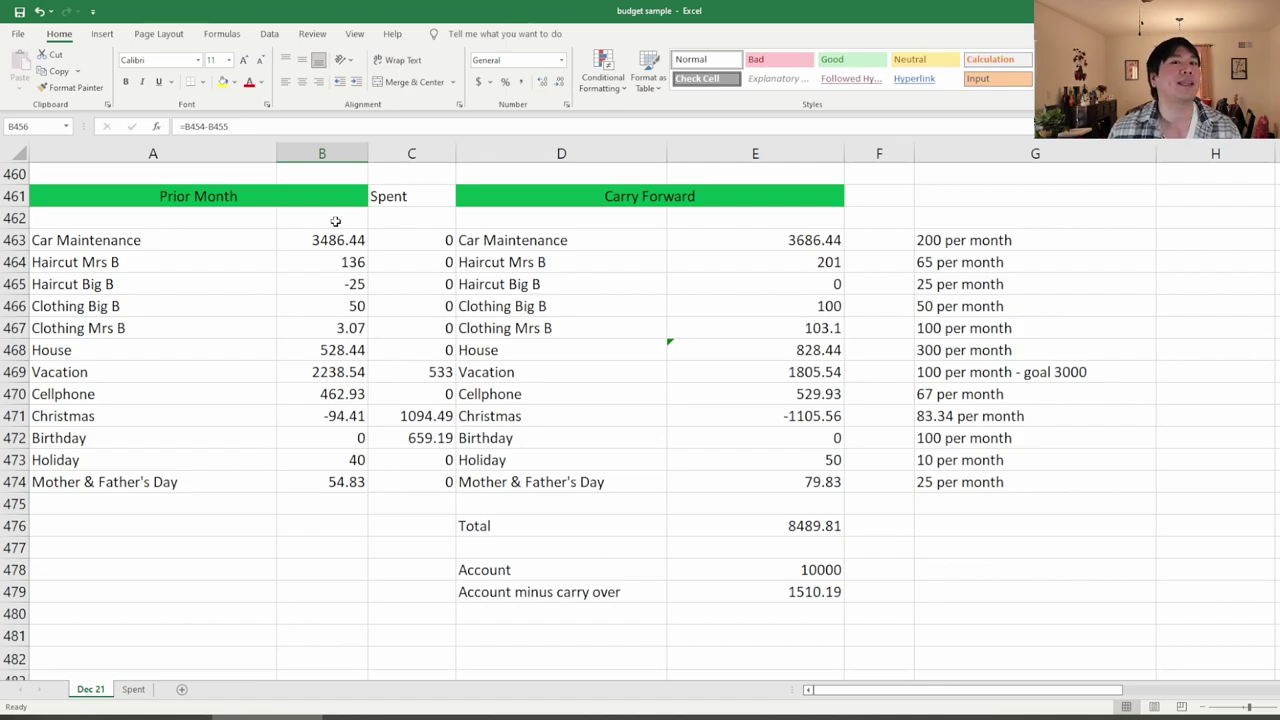
pyautogui.scroll(-1, 391, 283)
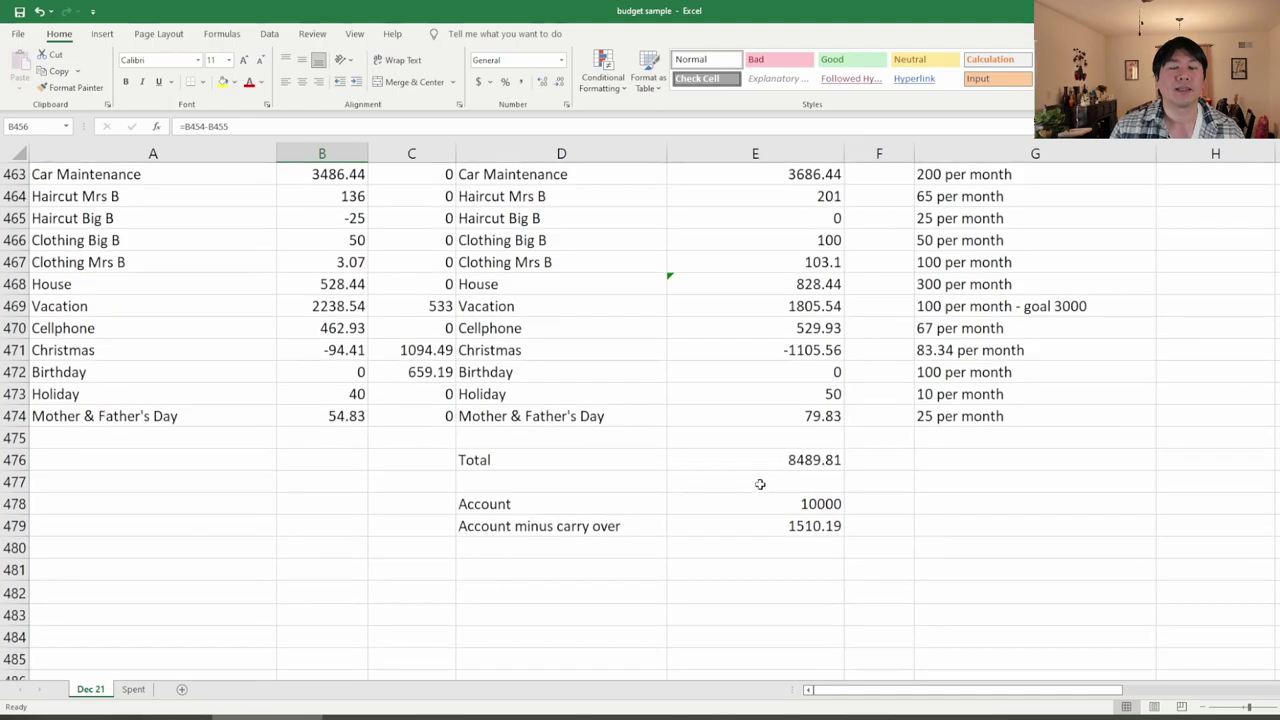
pyautogui.click(805, 507)
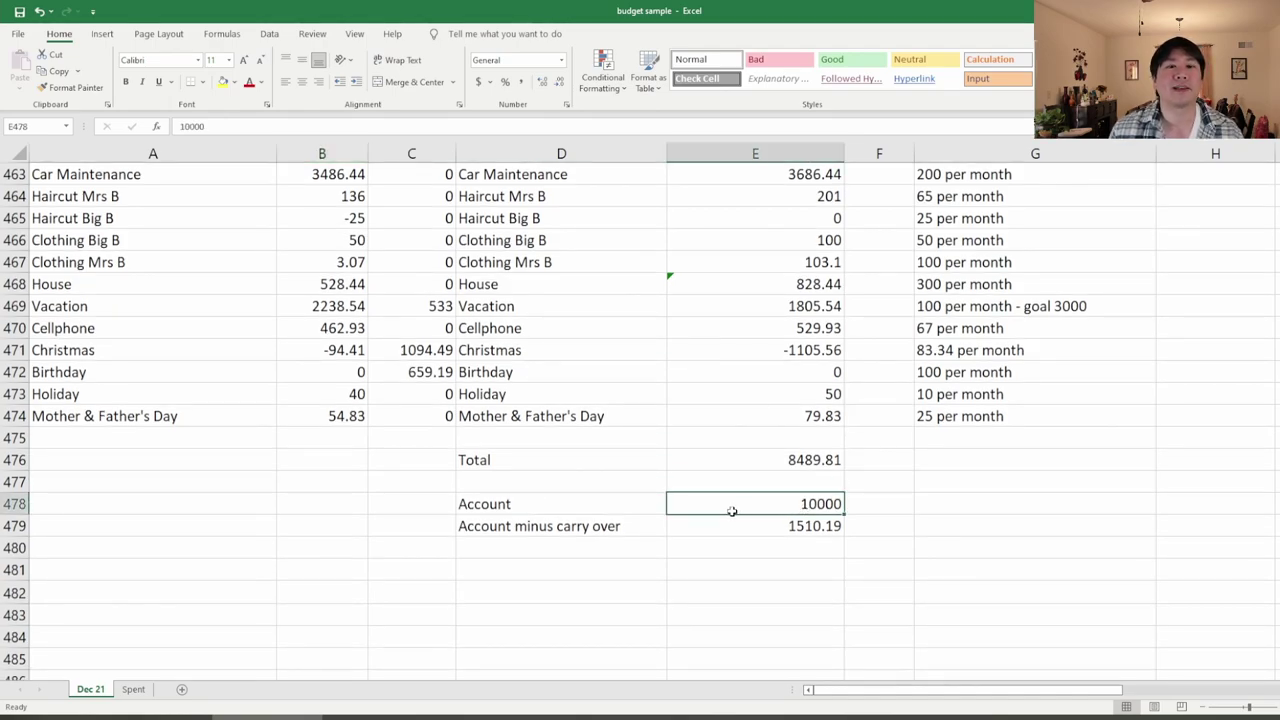
pyautogui.scroll(1, 762, 561)
pyautogui.scroll(1, 762, 561)
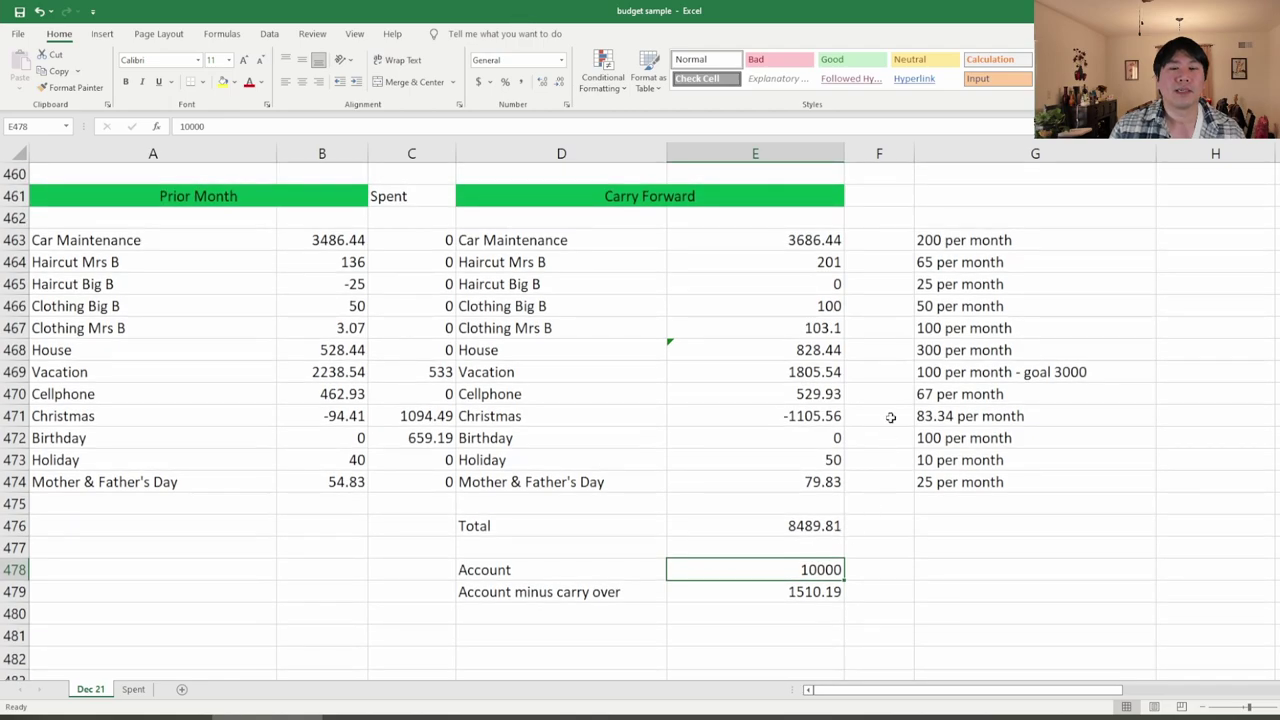
# - Inspect the Carry Forward amounts in E463 to E474, including the Car Maintenance formula and its monthly allotment
pyautogui.click(812, 238)
pyautogui.moveTo(812, 238); pyautogui.dragTo(829, 480)
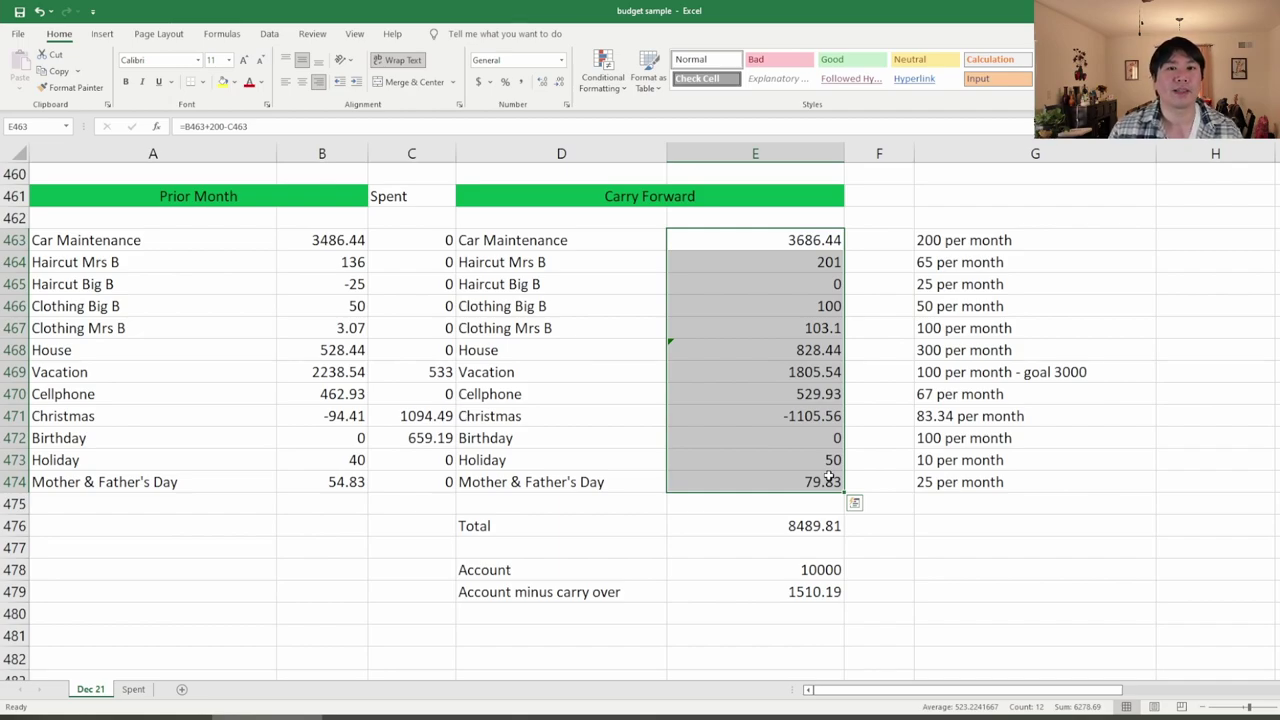
pyautogui.click(820, 284)
pyautogui.click(736, 243)
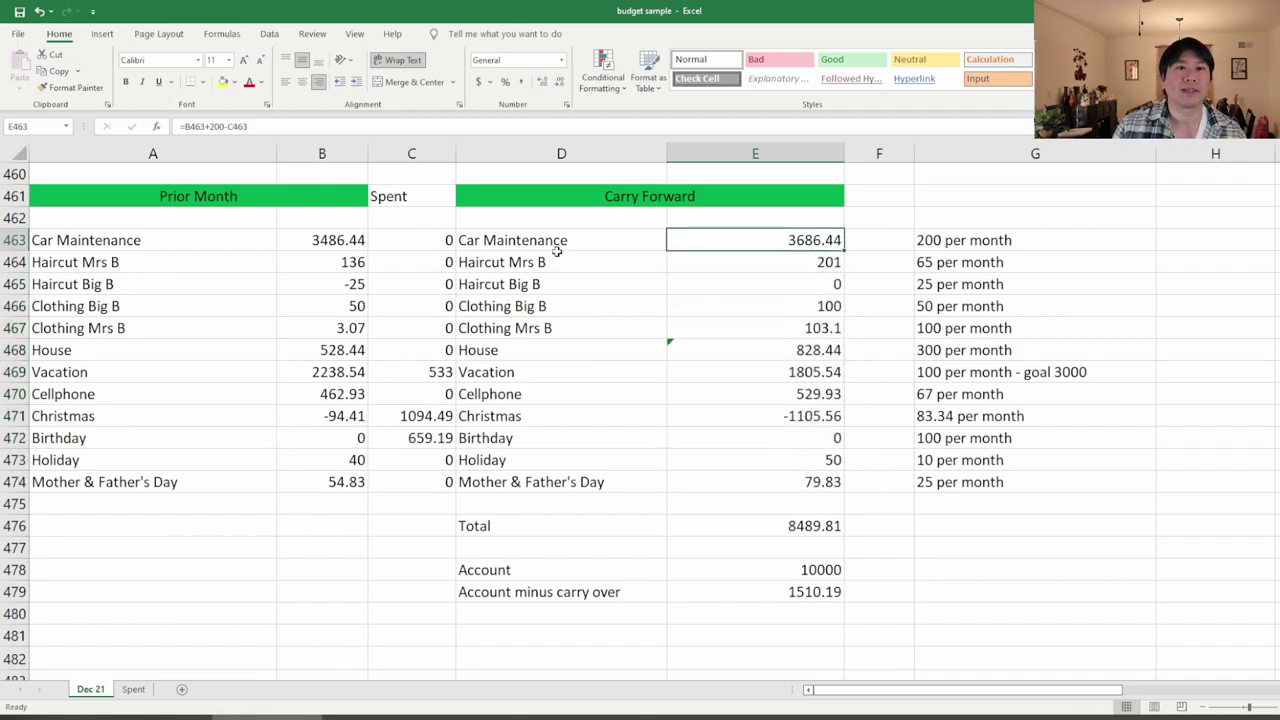
pyautogui.click(931, 242)
pyautogui.click(818, 246)
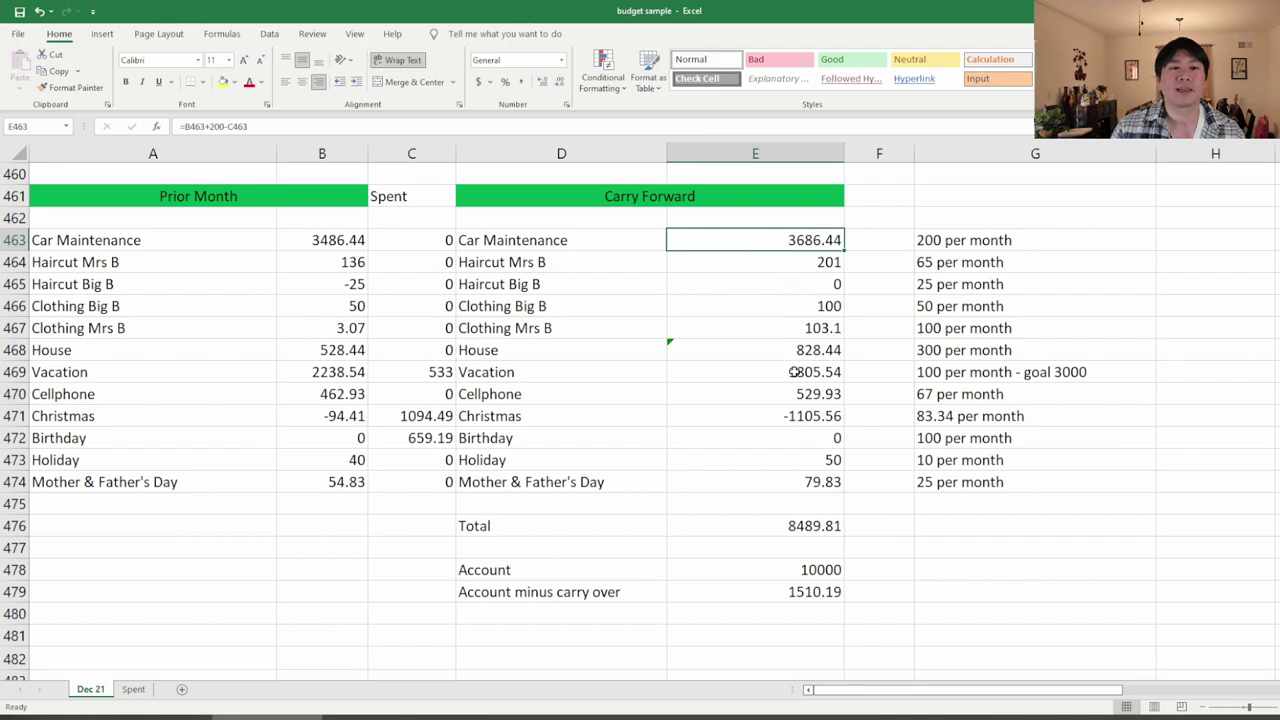
# - Compare the Account amount with the Car Maintenance, Haircut Mrs B, Clothing Big B and House carry-forward balances
pyautogui.scroll(-1, 794, 372)
pyautogui.click(826, 505)
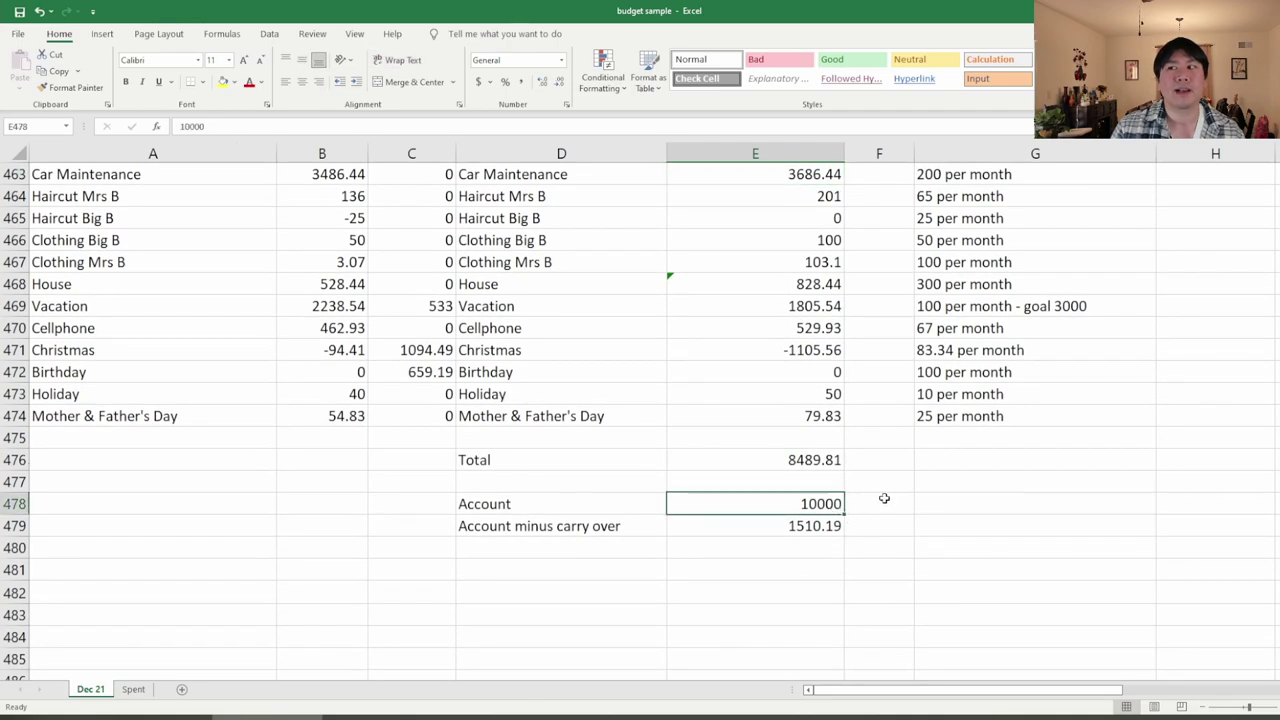
pyautogui.scroll(1, 669, 337)
pyautogui.click(780, 240)
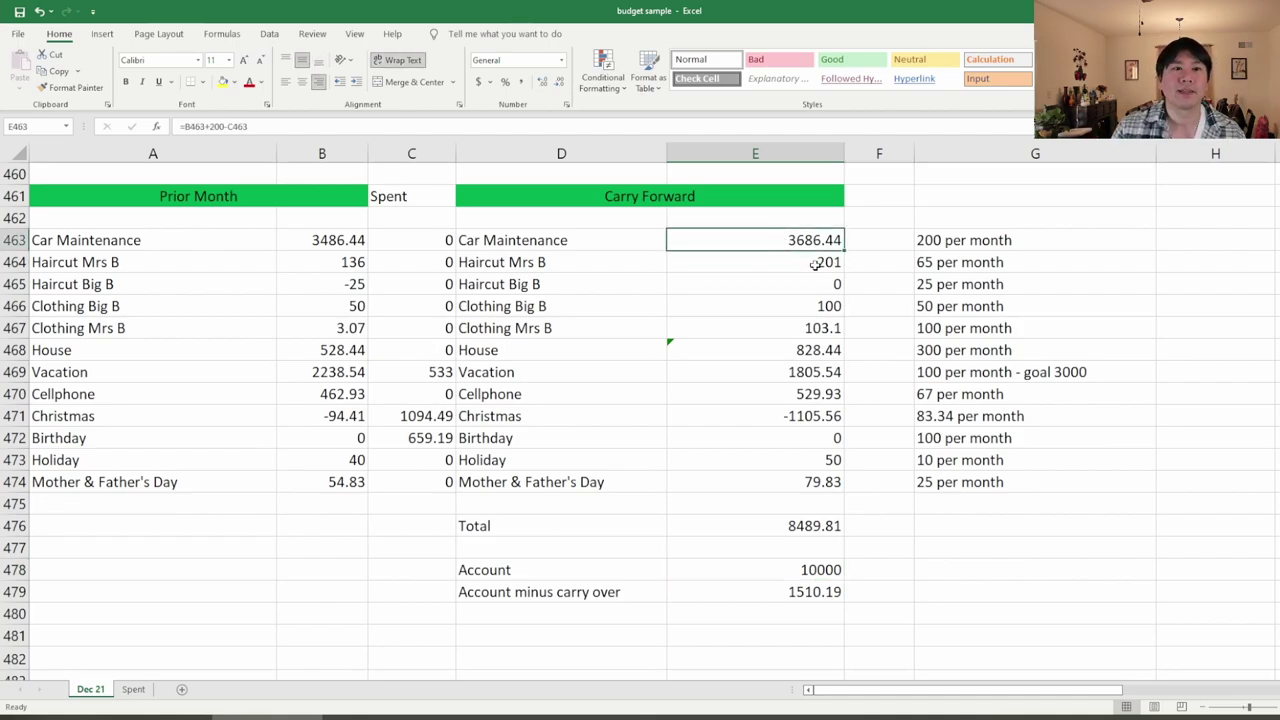
pyautogui.click(813, 265)
pyautogui.click(816, 302)
pyautogui.click(822, 352)
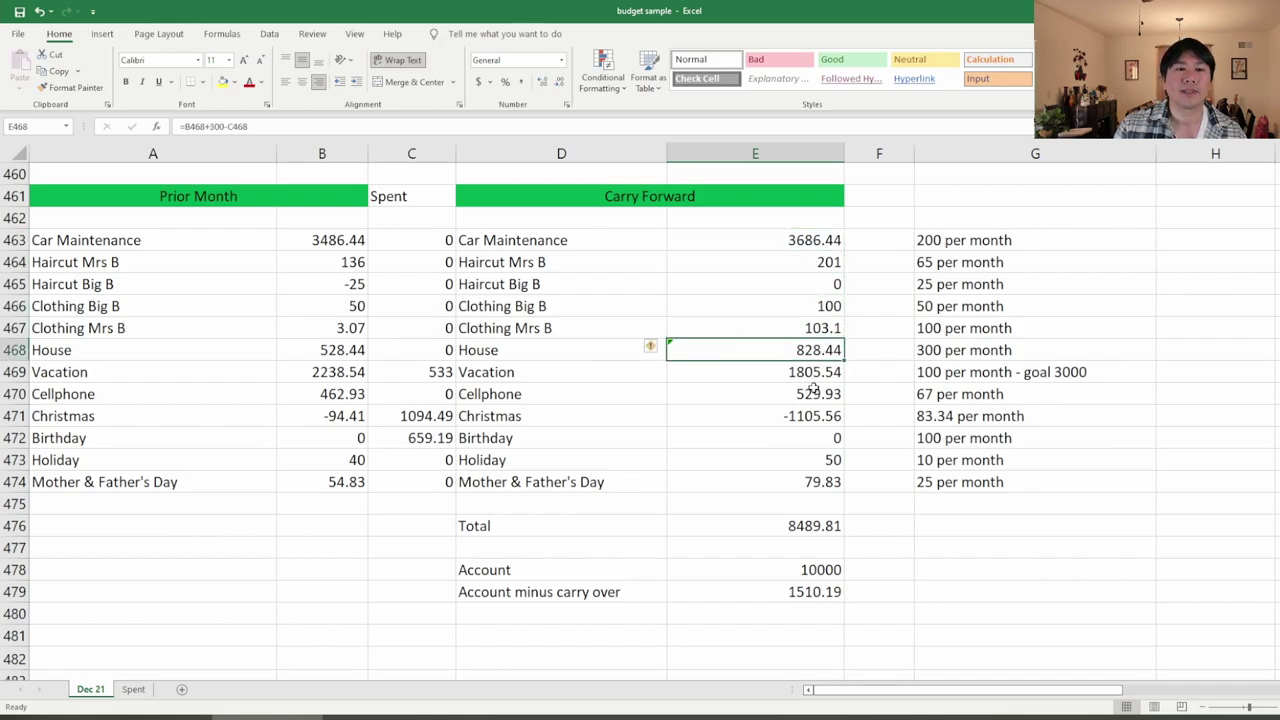
# - Review the Christmas carry-forward balance and monthly allotment alongside the Christmas overage amount on the Spent sheet
pyautogui.click(801, 420)
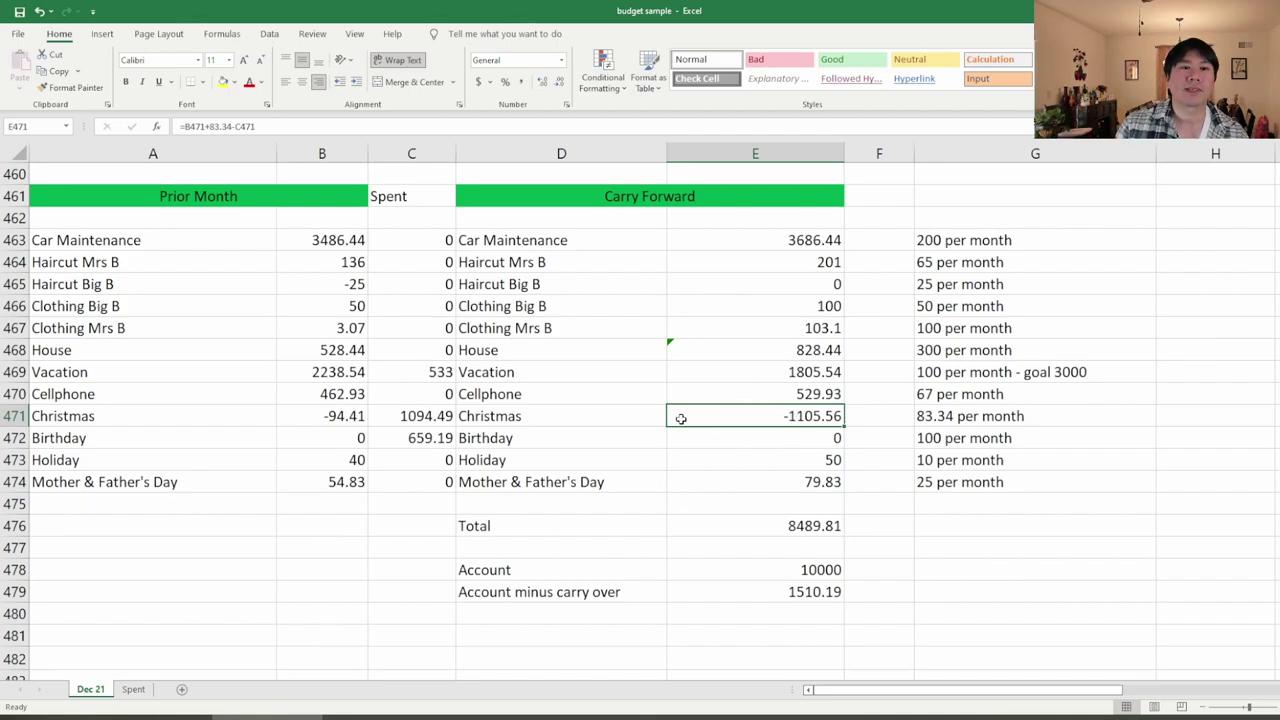
pyautogui.click(933, 416)
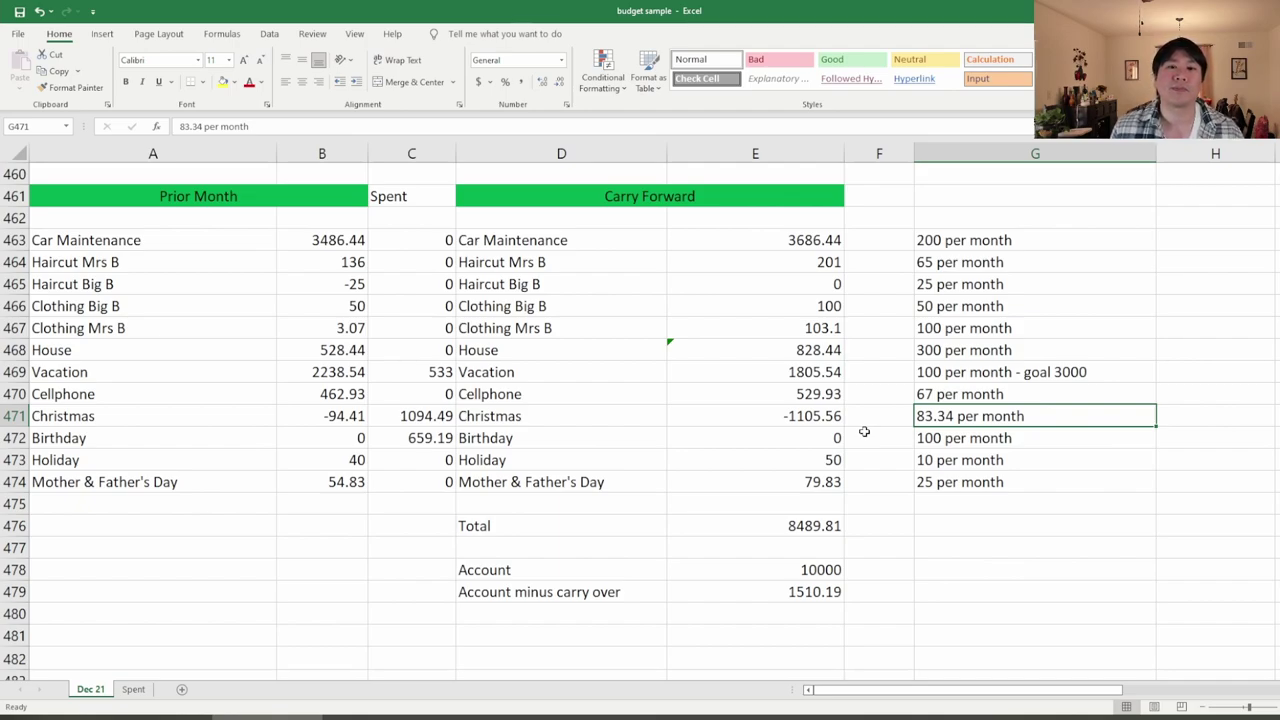
pyautogui.click(138, 690)
pyautogui.click(418, 421)
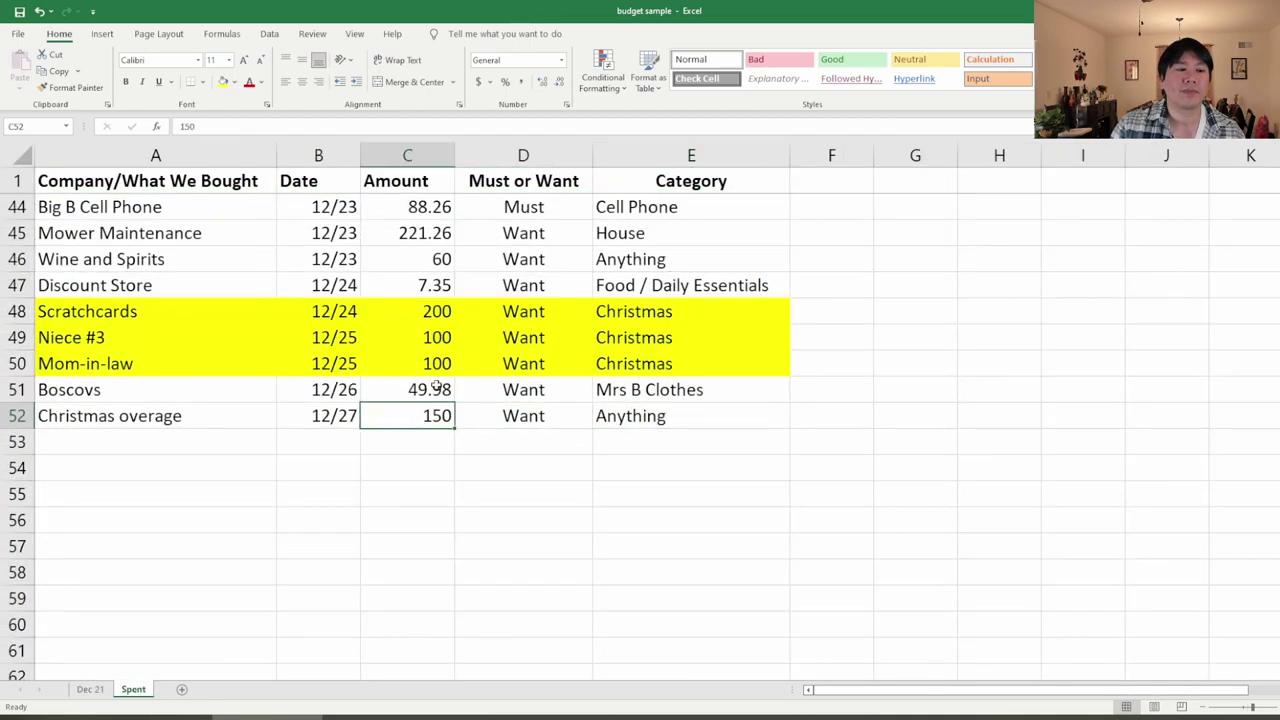
# - Locate the Anything section on the Dec 21 sheet and examine its Church and Lottery entries
pyautogui.click(98, 690)
pyautogui.scroll(8, 560, 540)
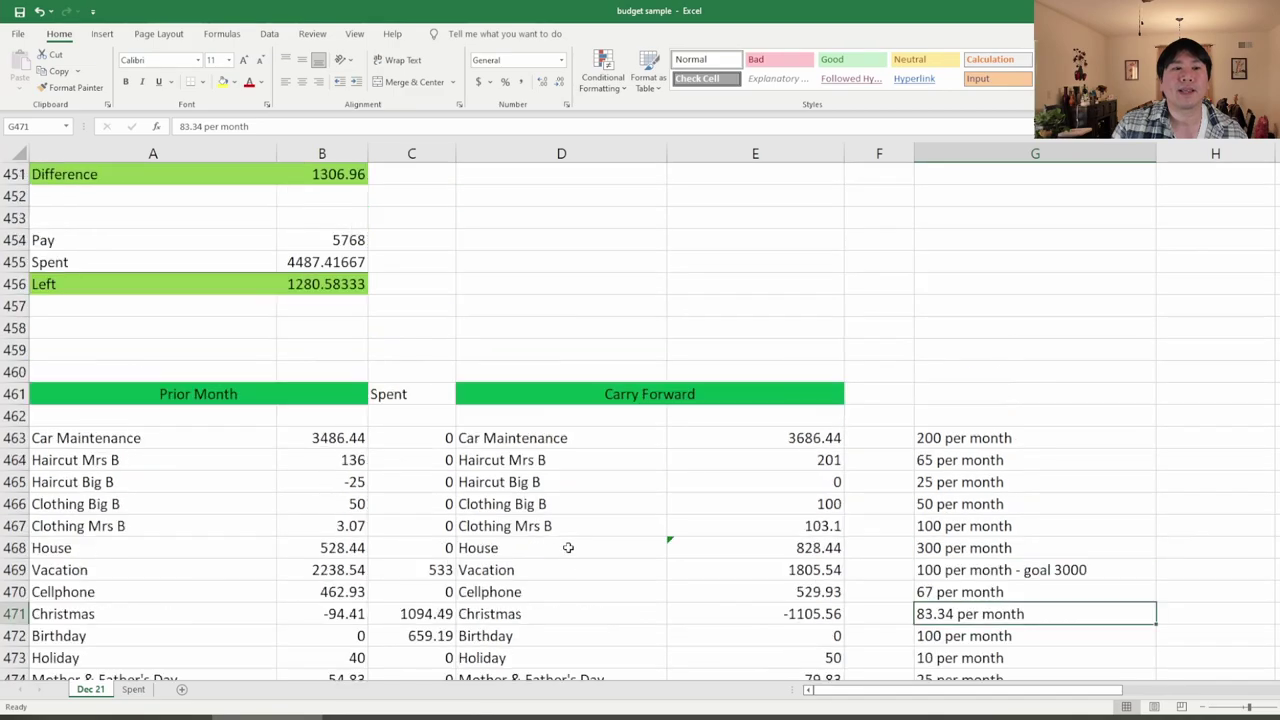
pyautogui.scroll(15, 455, 518)
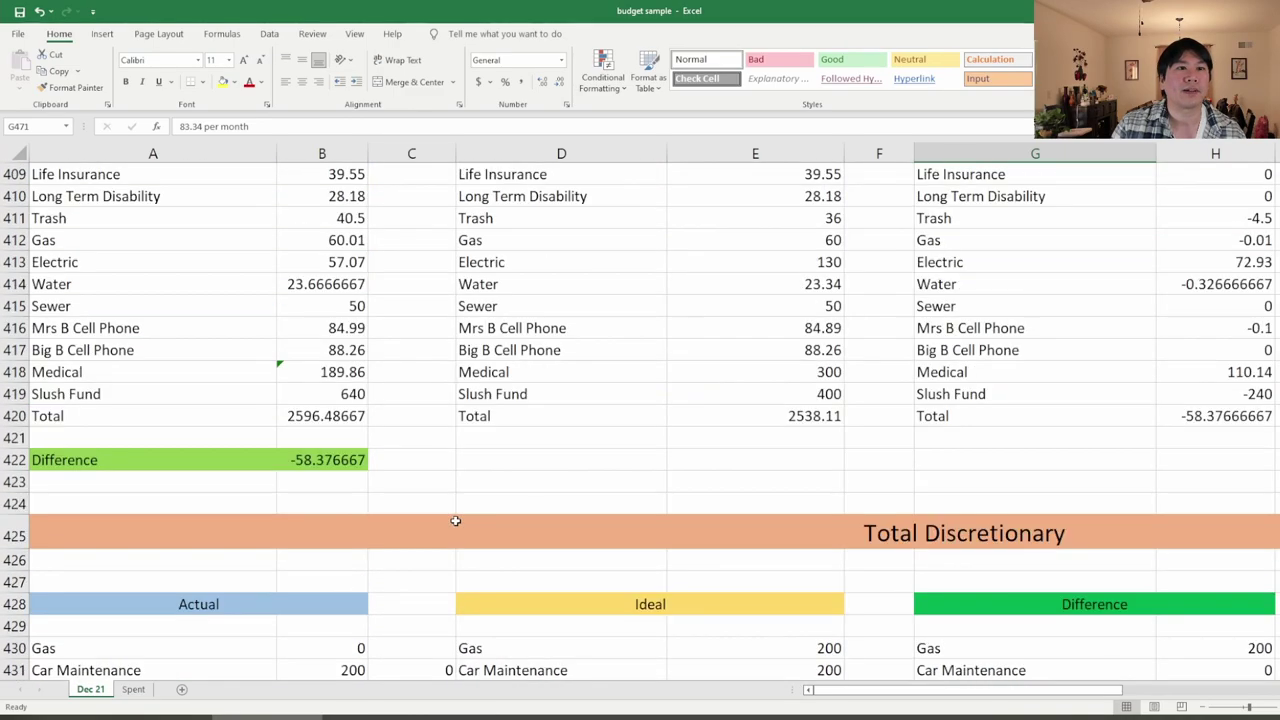
pyautogui.scroll(20, 453, 516)
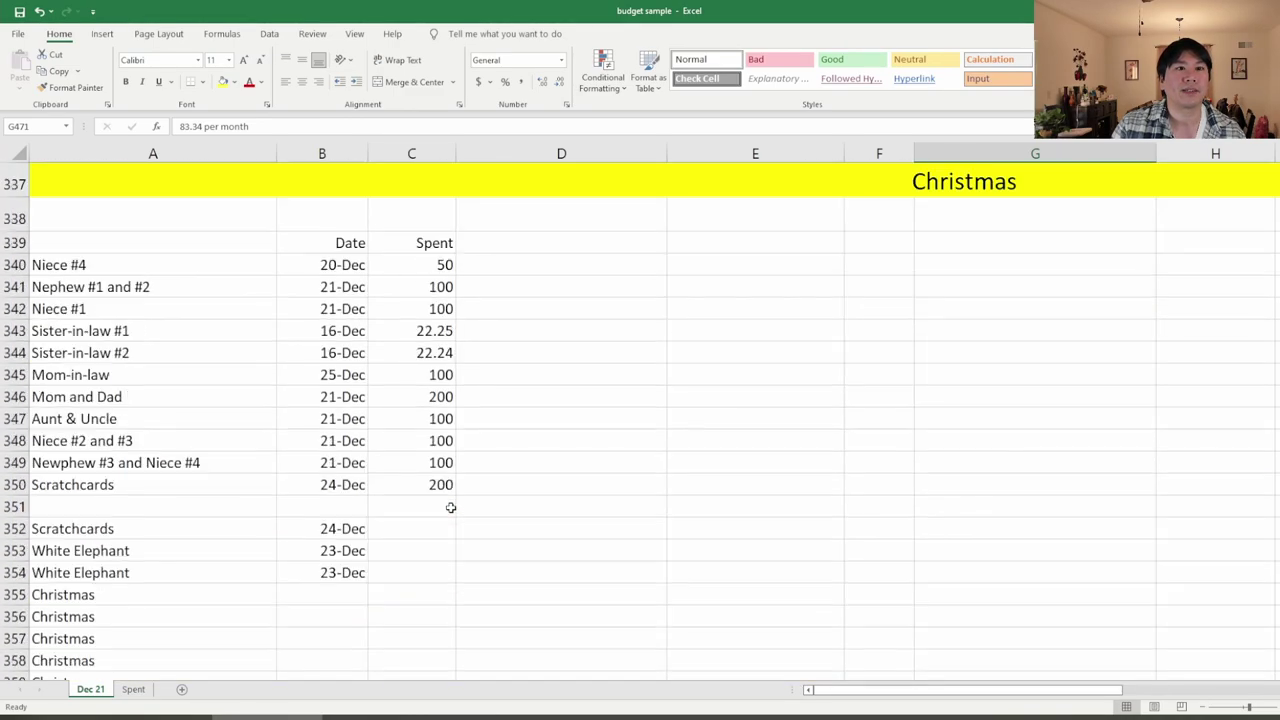
pyautogui.scroll(13, 450, 500)
pyautogui.scroll(-2, 449, 497)
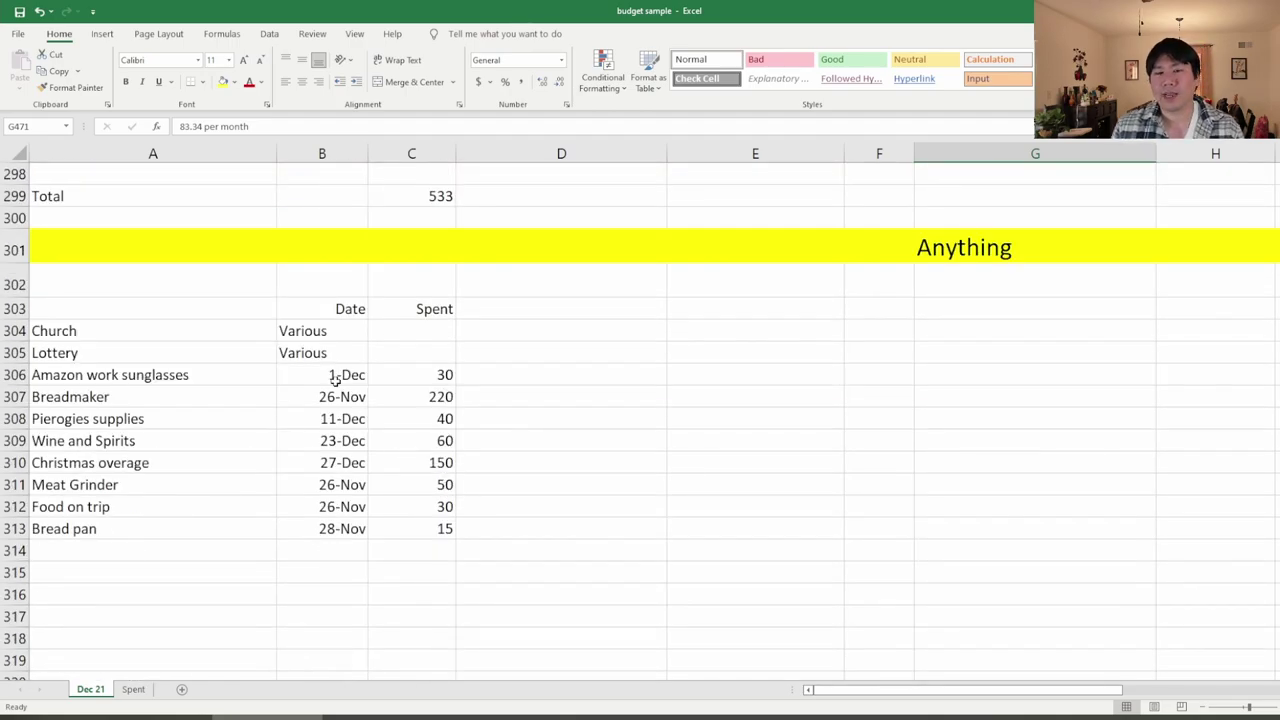
pyautogui.click(93, 336)
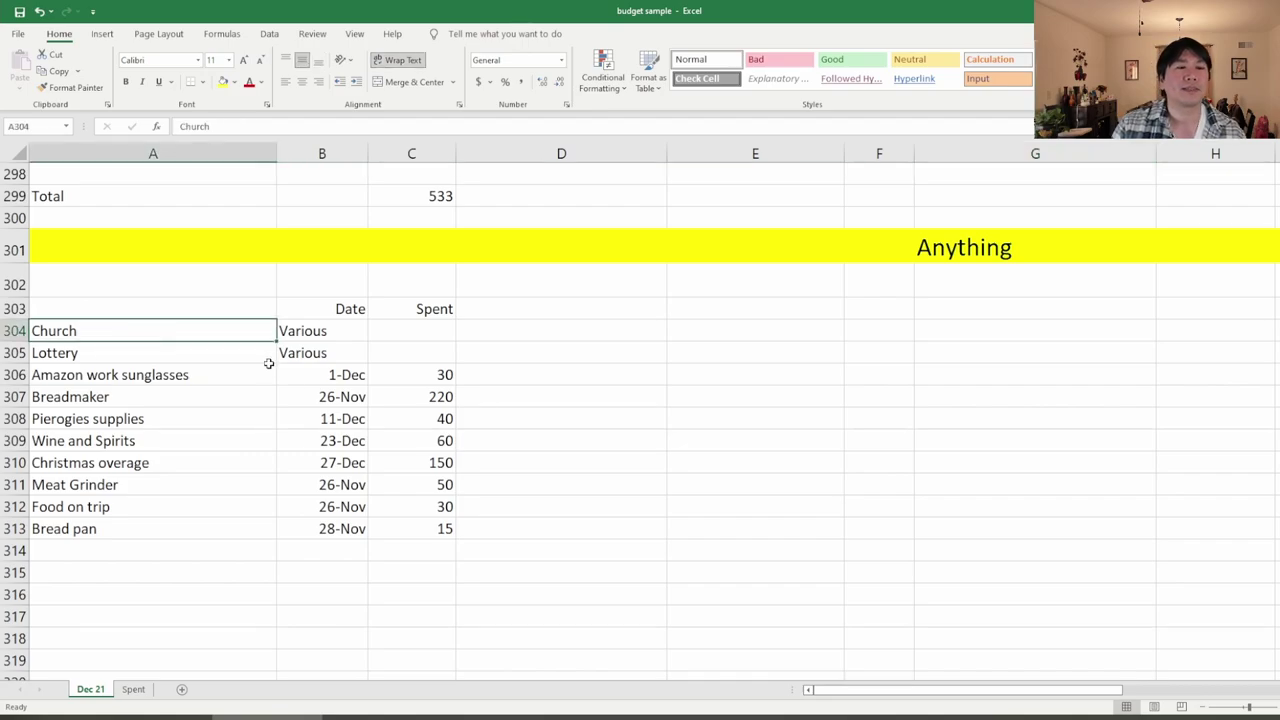
pyautogui.click(158, 358)
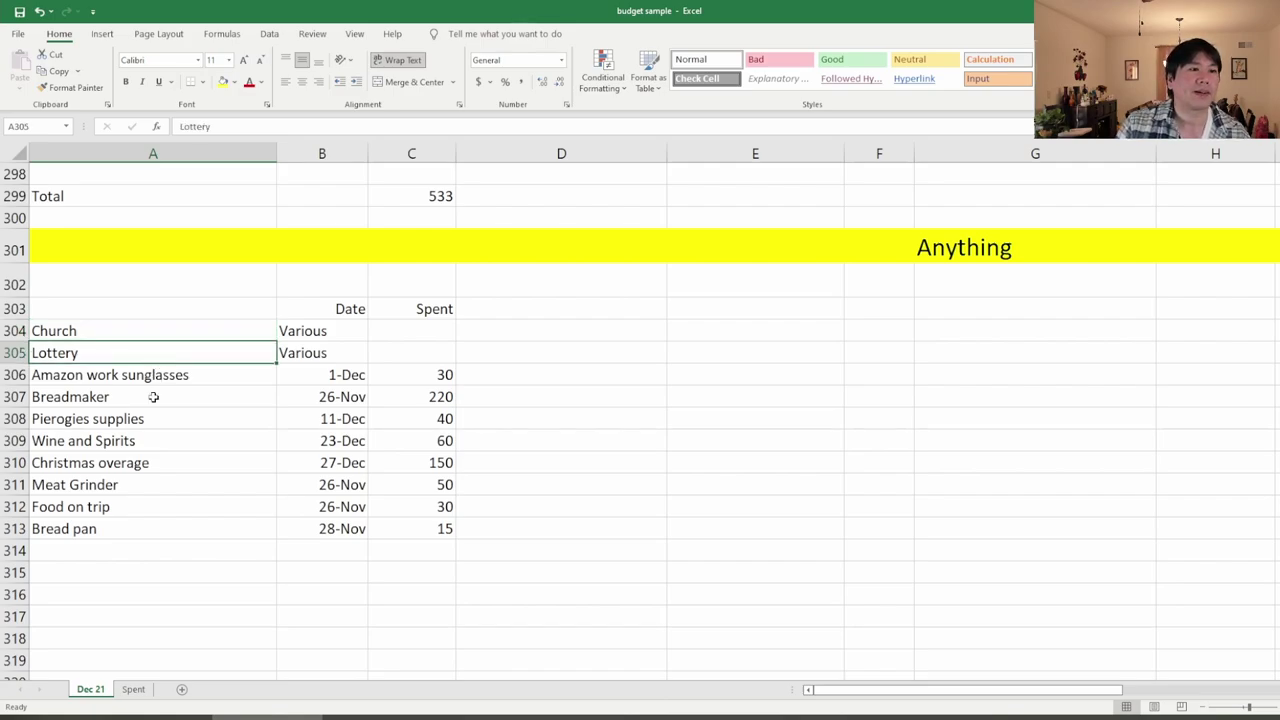
# - Review the Breadmaker, Pierogies supplies, Christmas overage, Meat Grinder and Food on trip entries in the Anything section
pyautogui.click(153, 400)
pyautogui.click(152, 420)
pyautogui.click(145, 487)
pyautogui.click(150, 463)
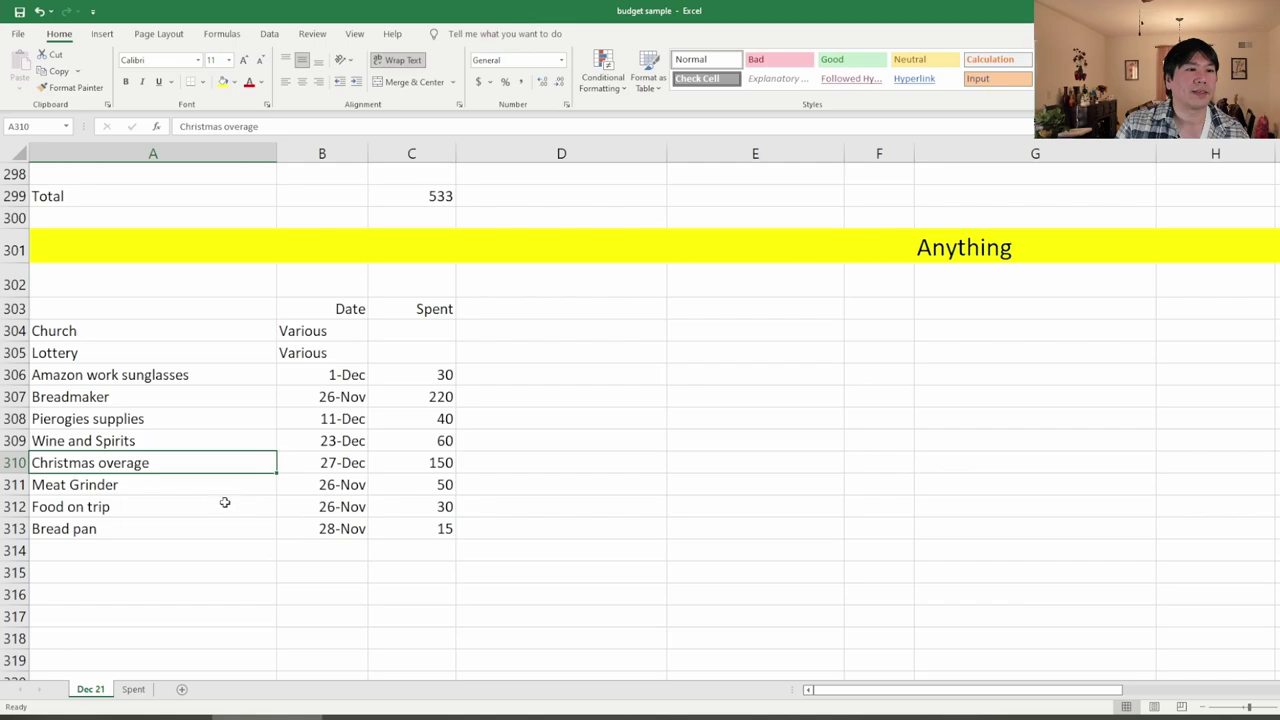
pyautogui.click(167, 487)
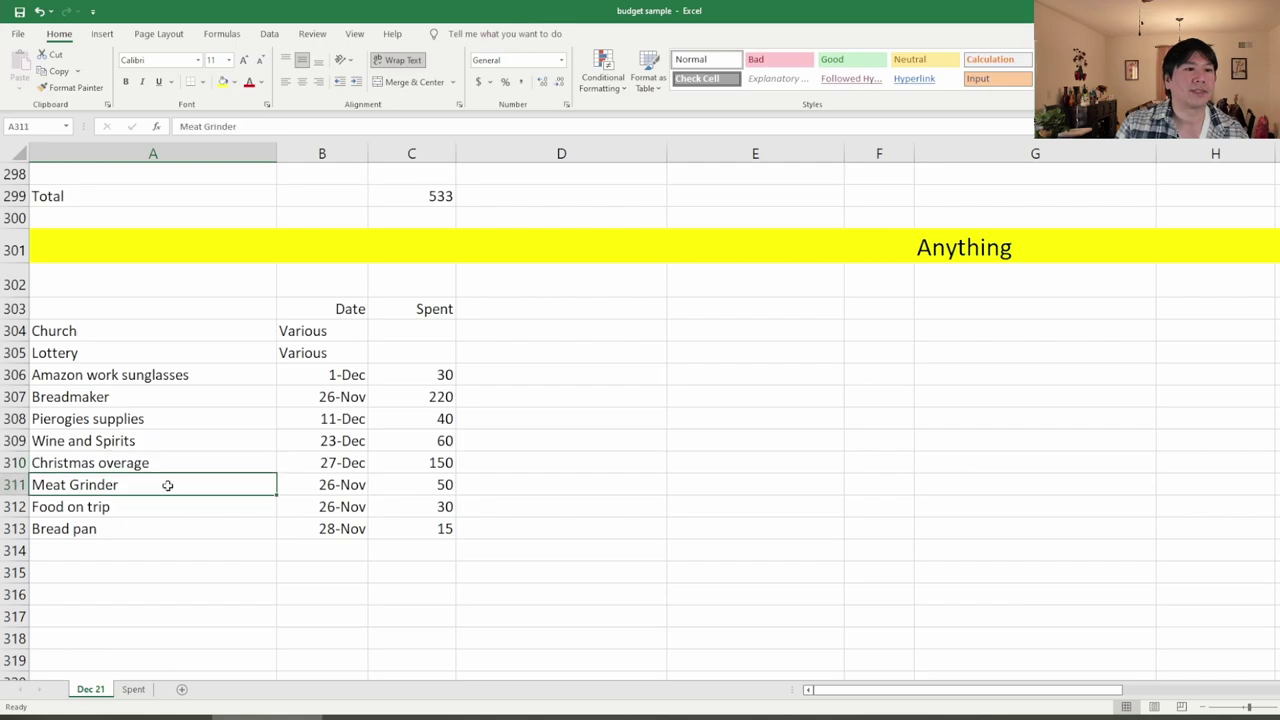
pyautogui.click(122, 509)
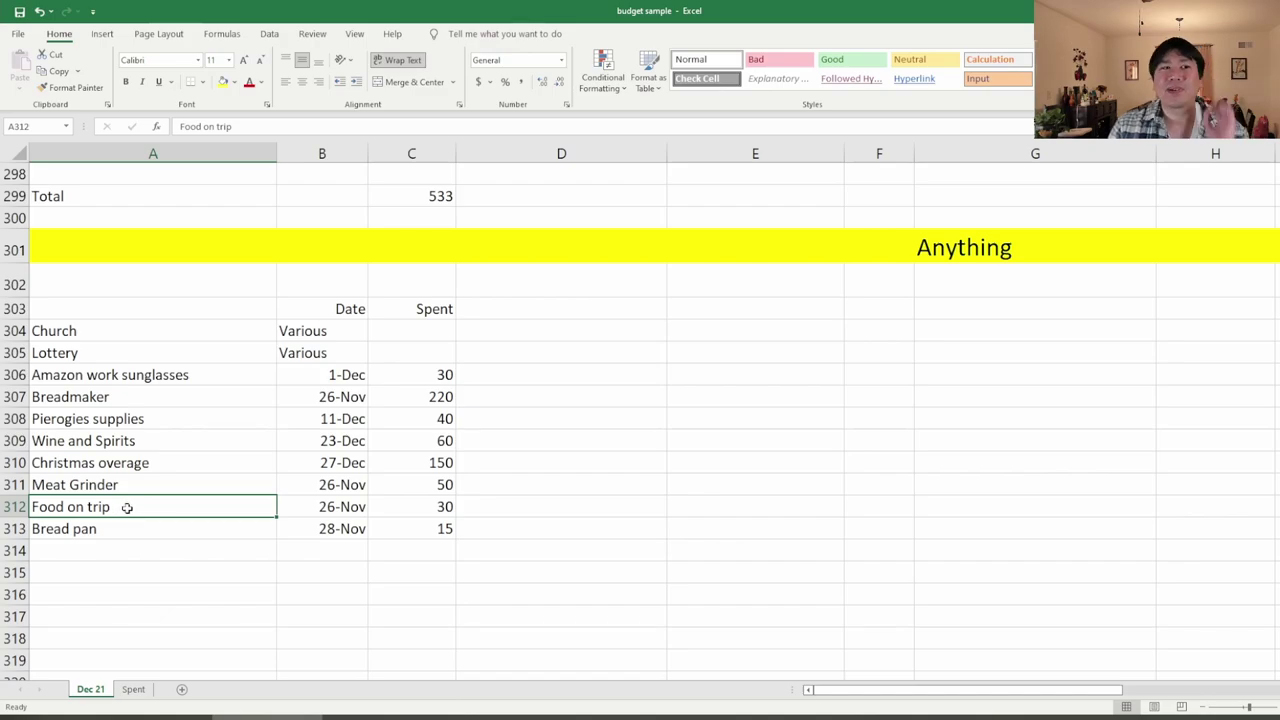
# - Revisit the Prior Month and Carry Forward balances on the Dec 21 sheet and return to the Spent sheet
pyautogui.scroll(-2, 122, 533)
pyautogui.scroll(-20, 123, 535)
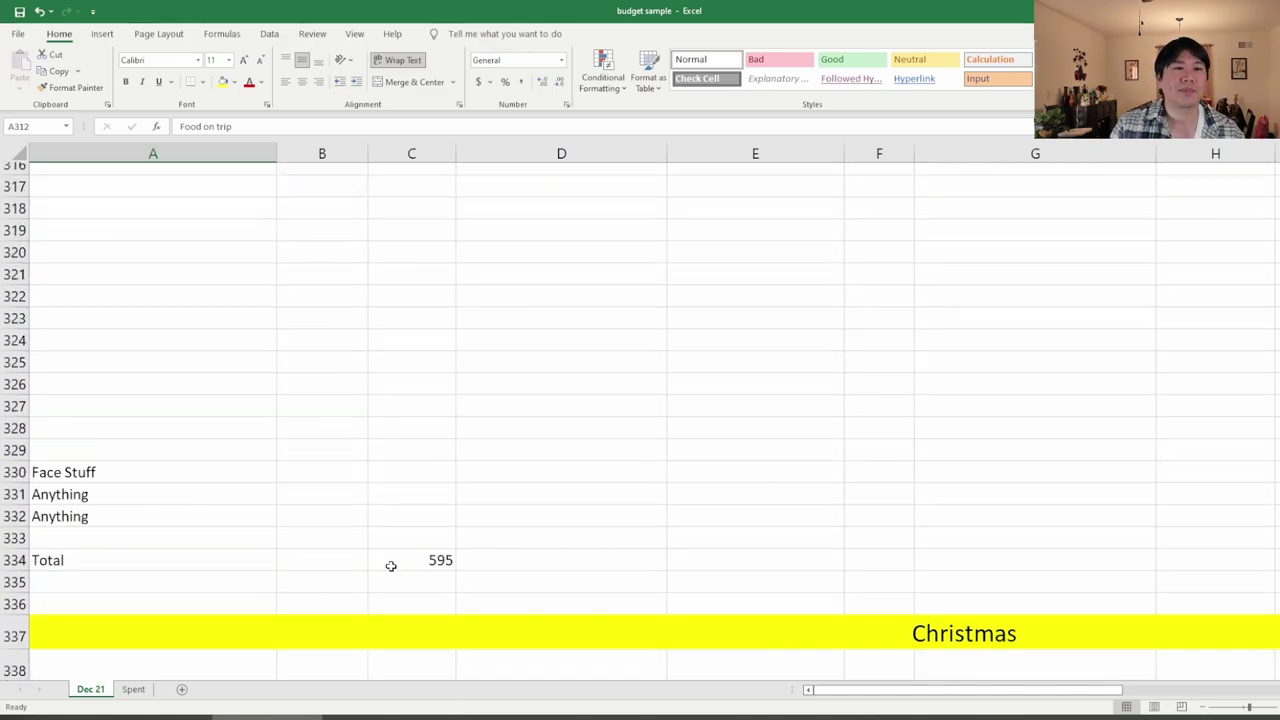
pyautogui.scroll(-20, 602, 600)
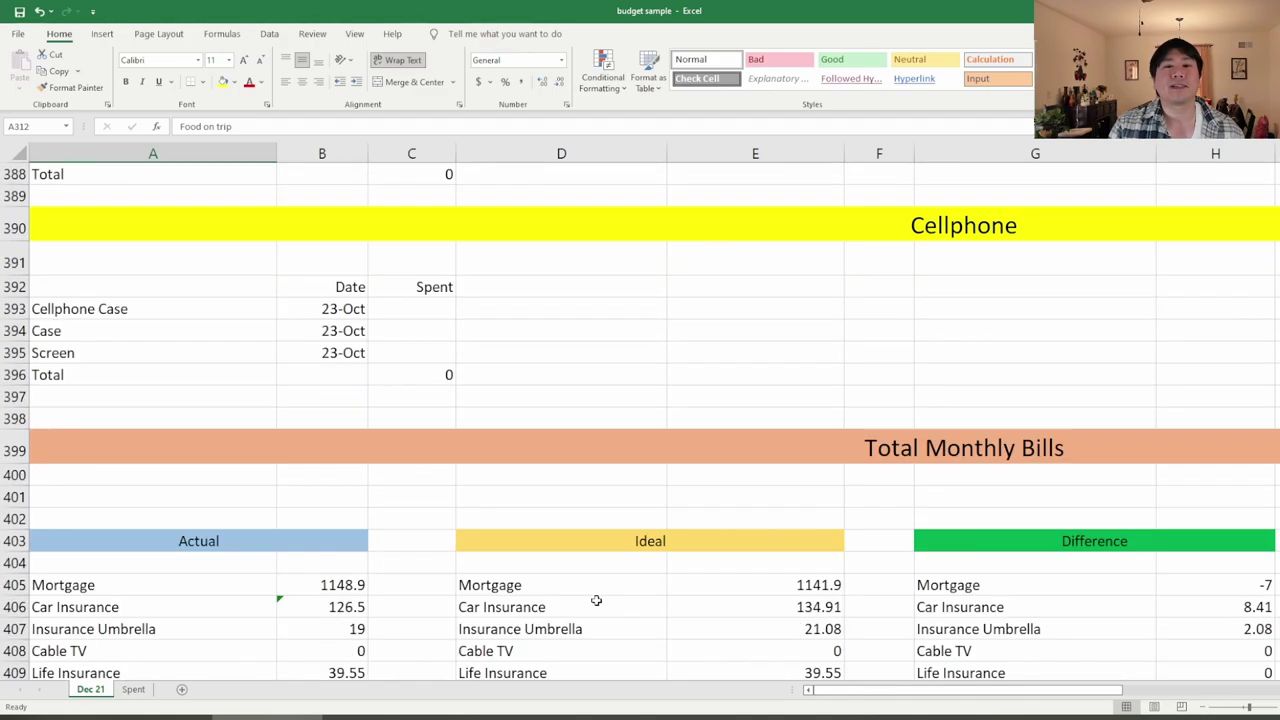
pyautogui.scroll(-7, 592, 599)
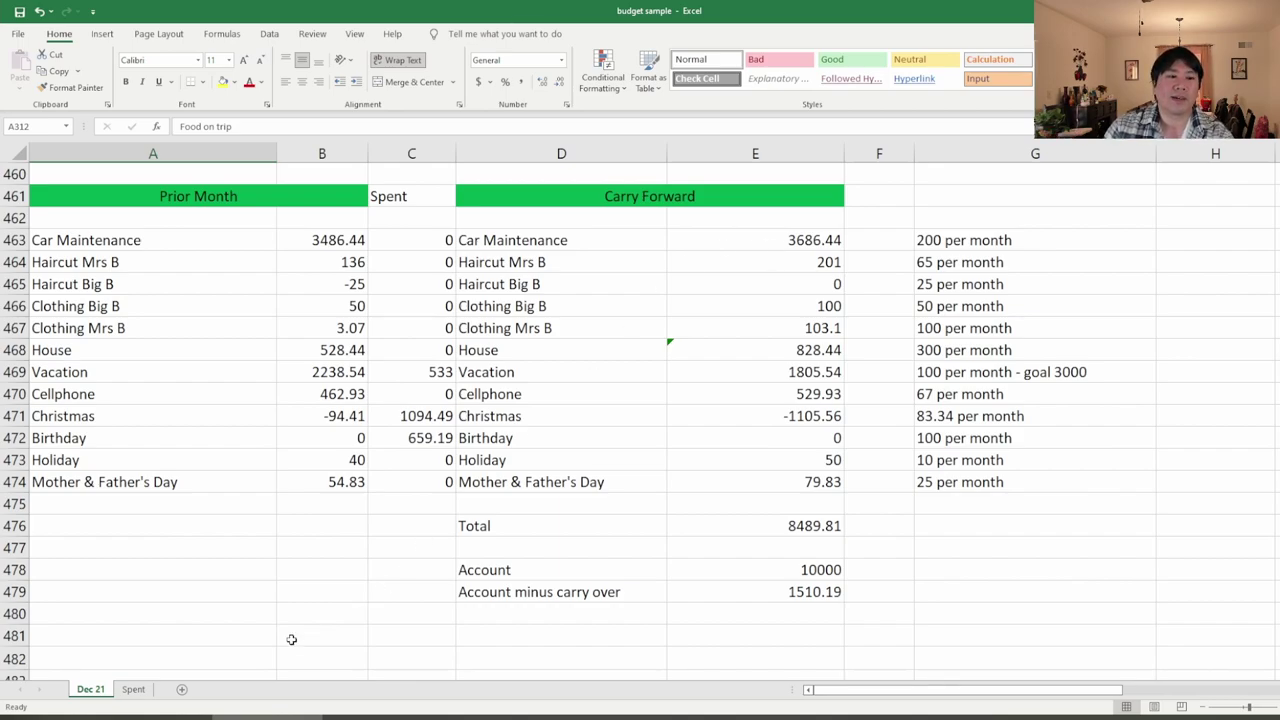
pyautogui.click(133, 689)
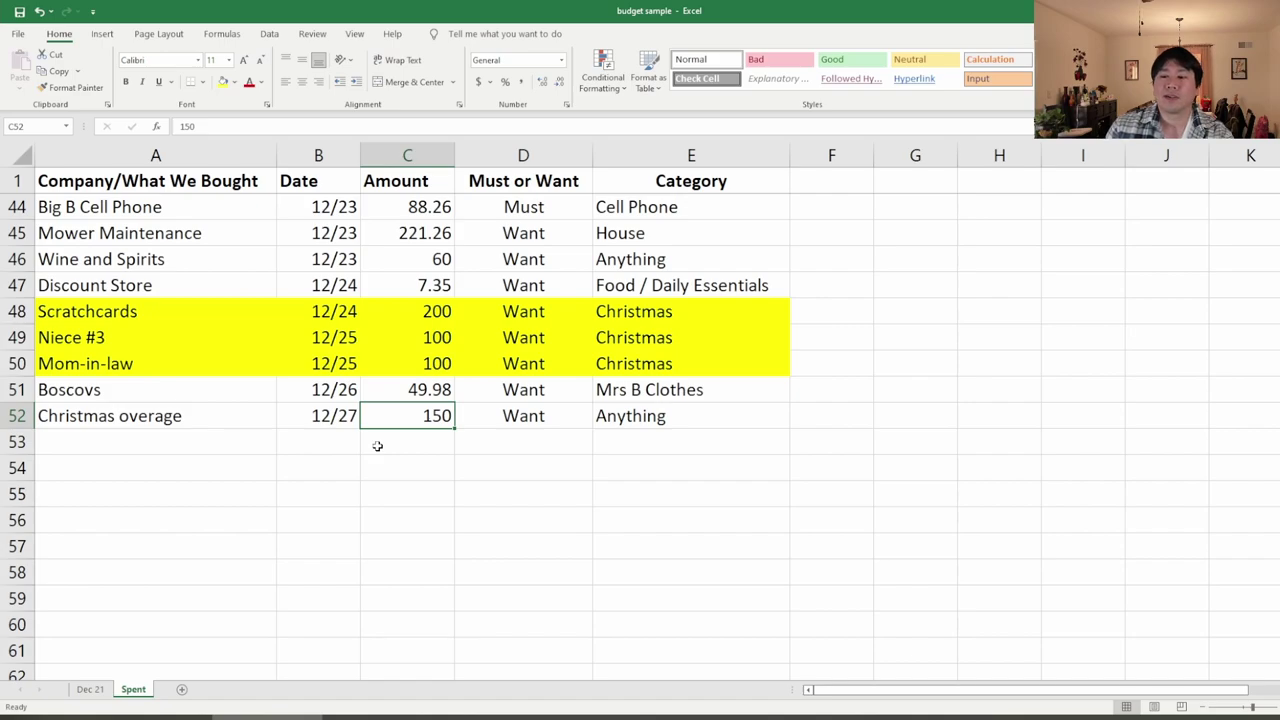